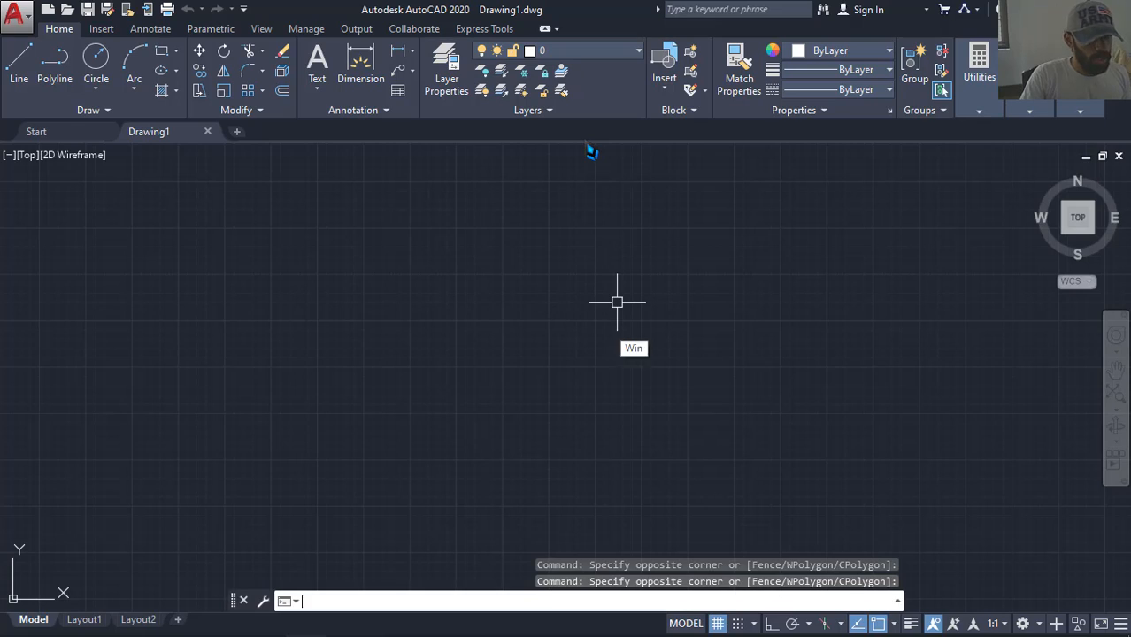
Switch to Microsoft Whiteboard and sketch a large purple square, plus a small legend square labelled A
key(Return)
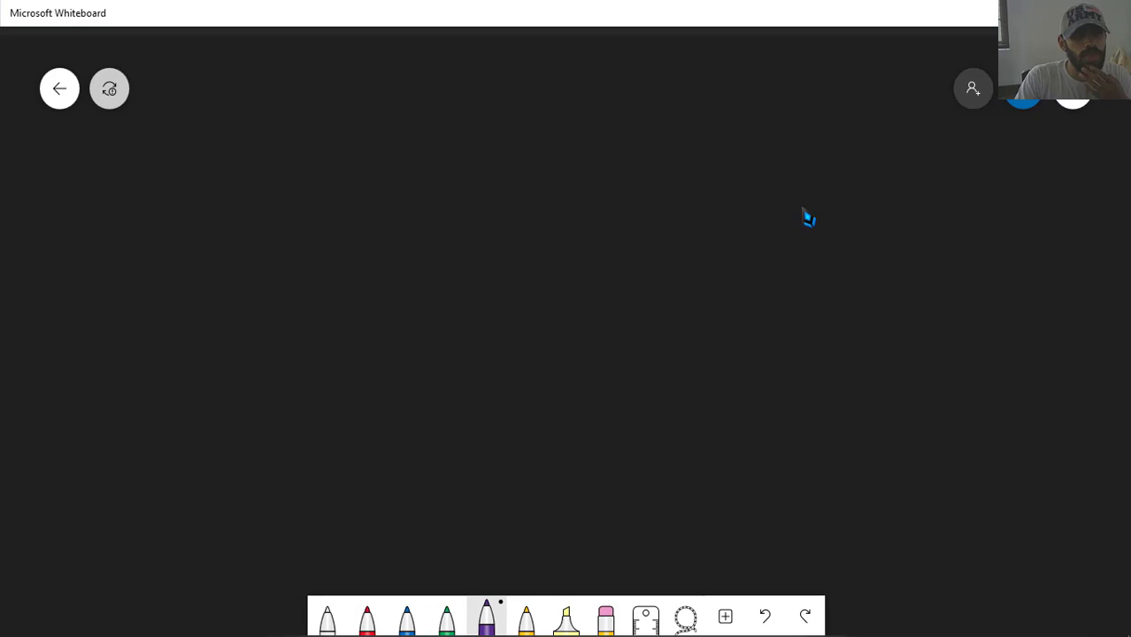
mouse_move(620, 257)
mouse_down()
mouse_move(614, 364)
mouse_move(707, 386)
mouse_move(772, 324)
mouse_move(766, 251)
mouse_up()
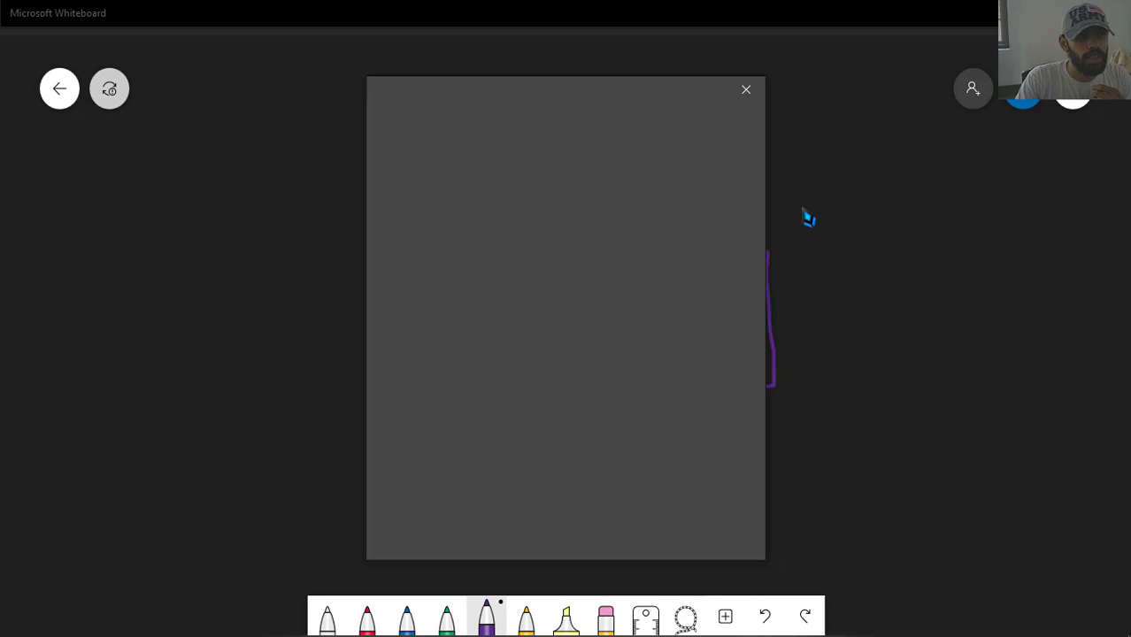
click(745, 91)
drag(634, 249, 653, 252)
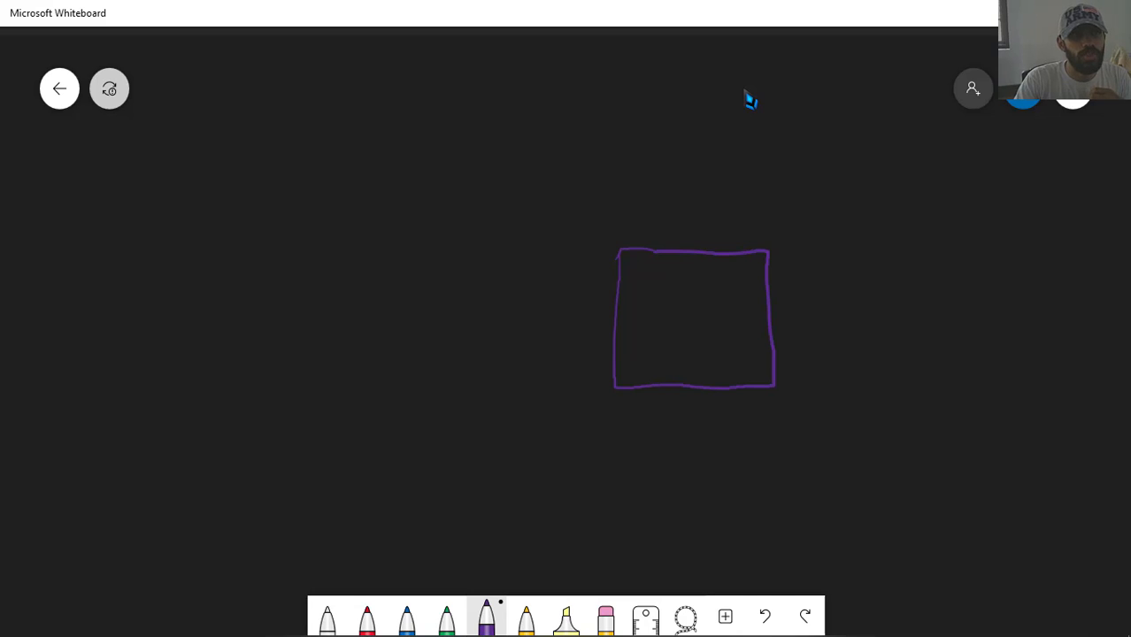
mouse_move(942, 173)
mouse_down()
mouse_move(972, 206)
mouse_move(939, 169)
mouse_up()
drag(993, 201, 1020, 200)
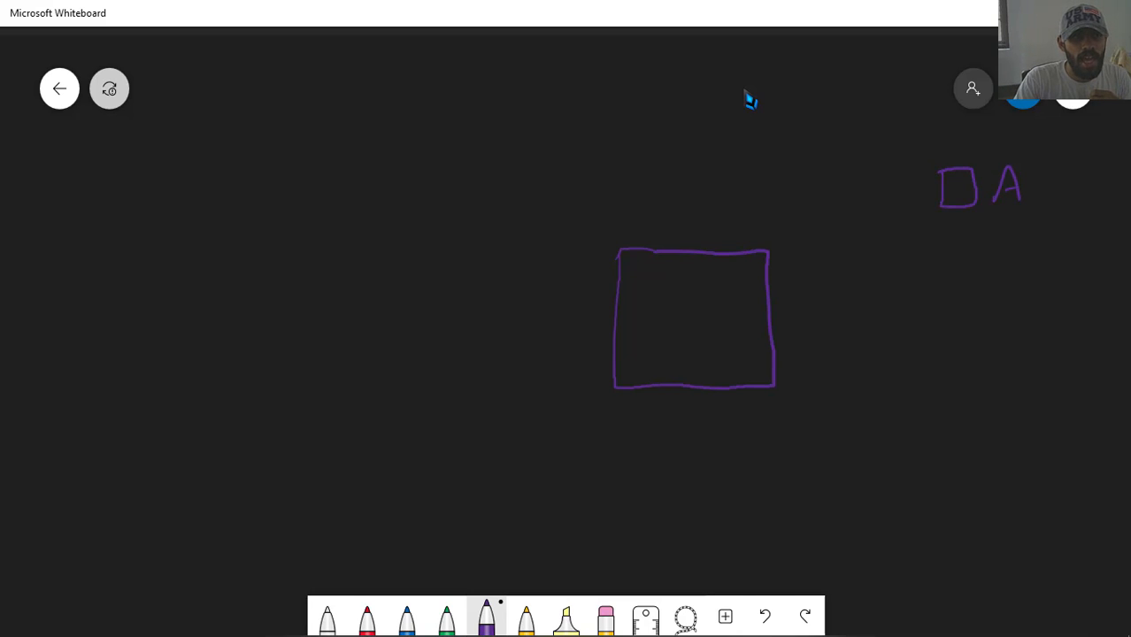
Sketch a green circle around the square's lower-right corner and add a matching legend circle labelled B
click(446, 618)
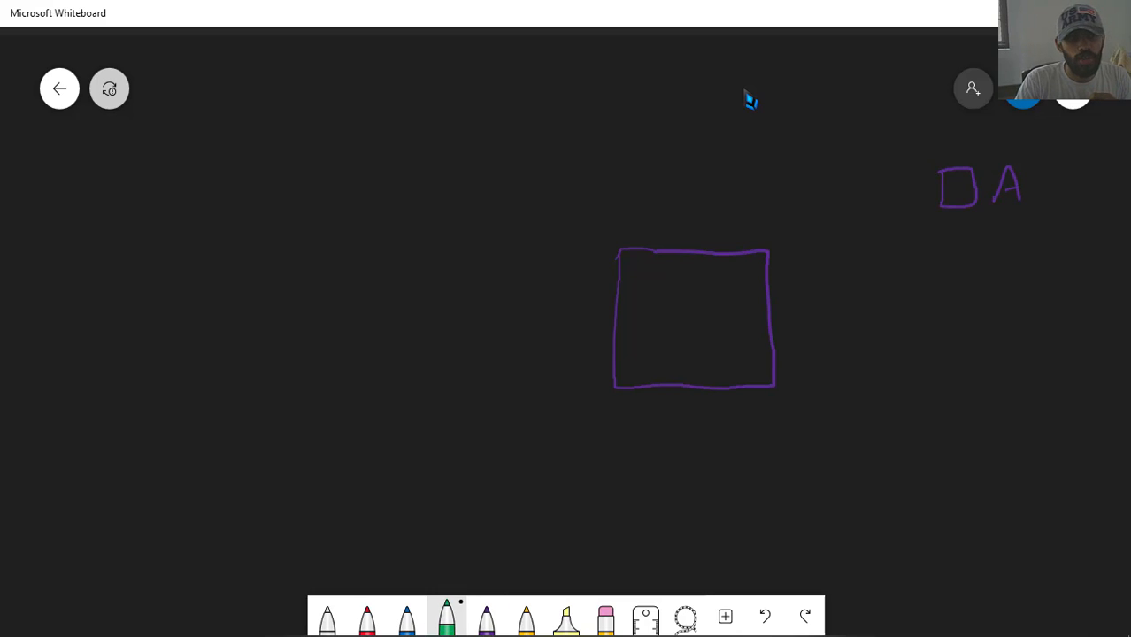
mouse_move(785, 358)
mouse_down()
mouse_move(771, 356)
mouse_move(792, 391)
mouse_move(783, 357)
mouse_up()
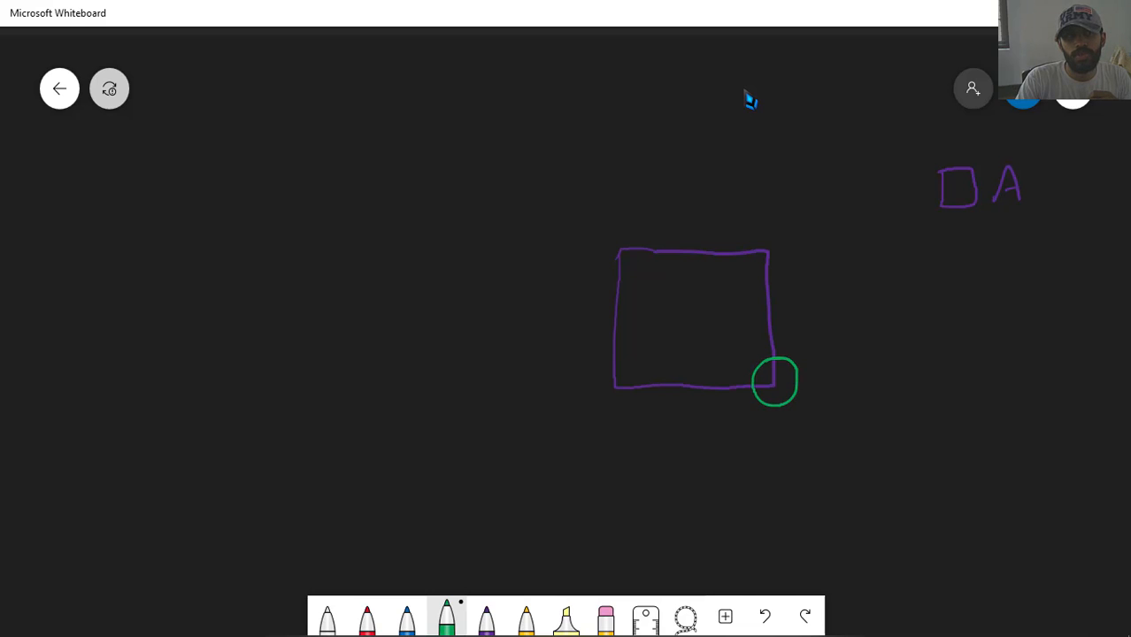
mouse_move(973, 227)
mouse_down()
mouse_move(977, 251)
mouse_move(968, 224)
mouse_move(1003, 252)
mouse_up()
drag(1000, 222, 1003, 248)
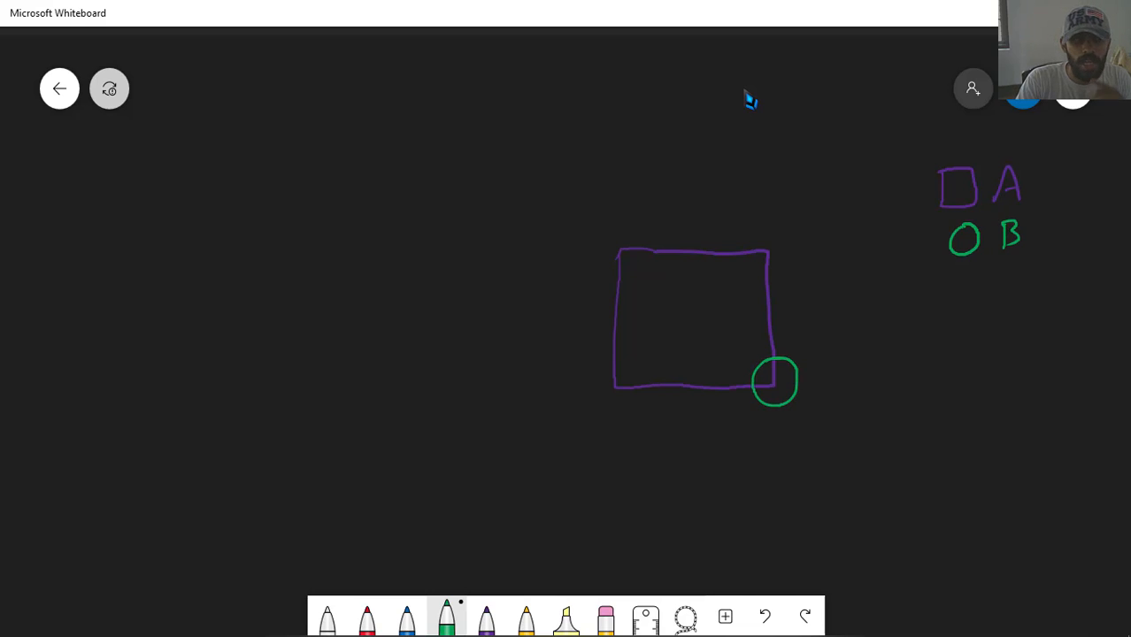
Sketch a blue rectangle over the square's upper-right corner and add a matching legend rectangle labelled C
click(406, 618)
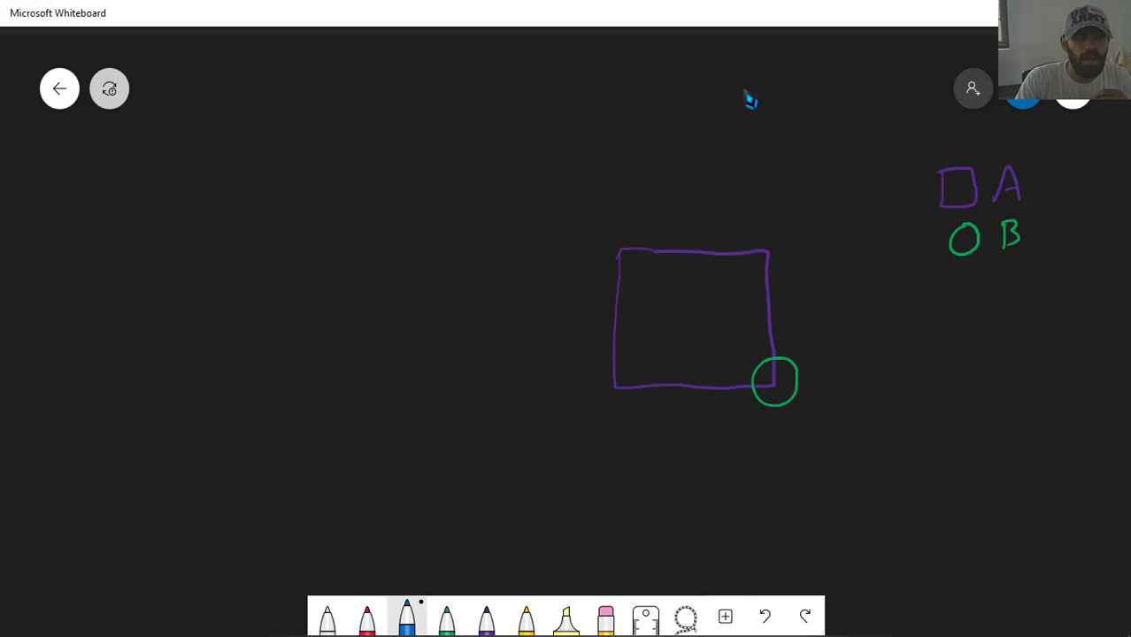
mouse_move(751, 232)
mouse_down()
mouse_move(751, 246)
mouse_move(789, 274)
mouse_move(759, 223)
mouse_move(748, 226)
mouse_up()
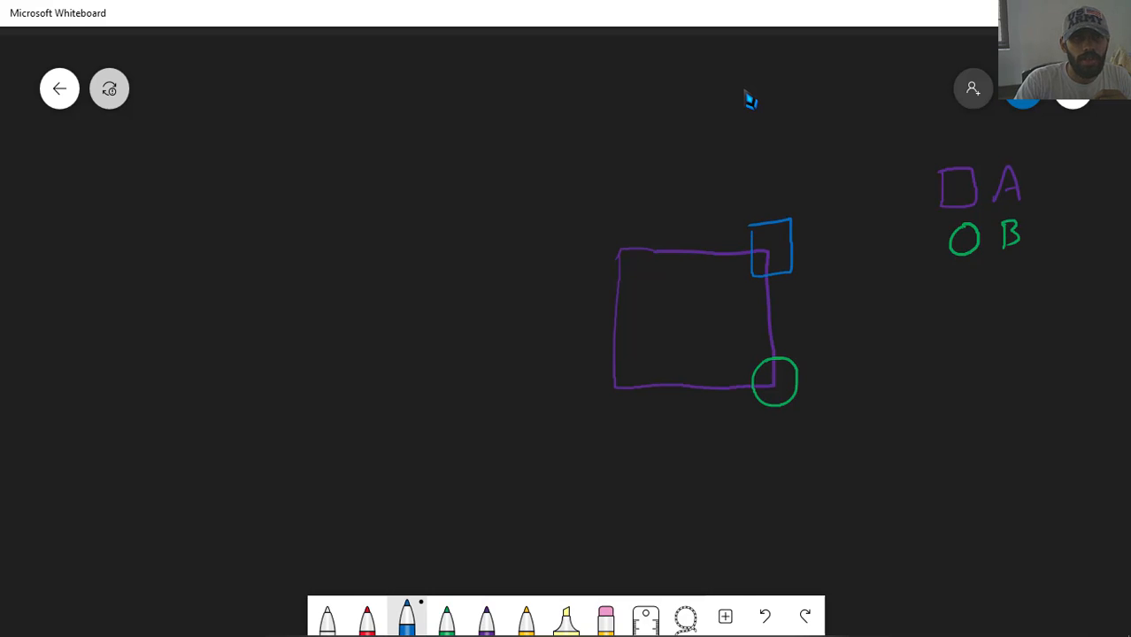
mouse_move(957, 279)
mouse_down()
mouse_move(988, 312)
mouse_move(959, 275)
mouse_up()
mouse_move(1030, 281)
mouse_down()
mouse_move(1015, 292)
mouse_move(1046, 302)
mouse_up()
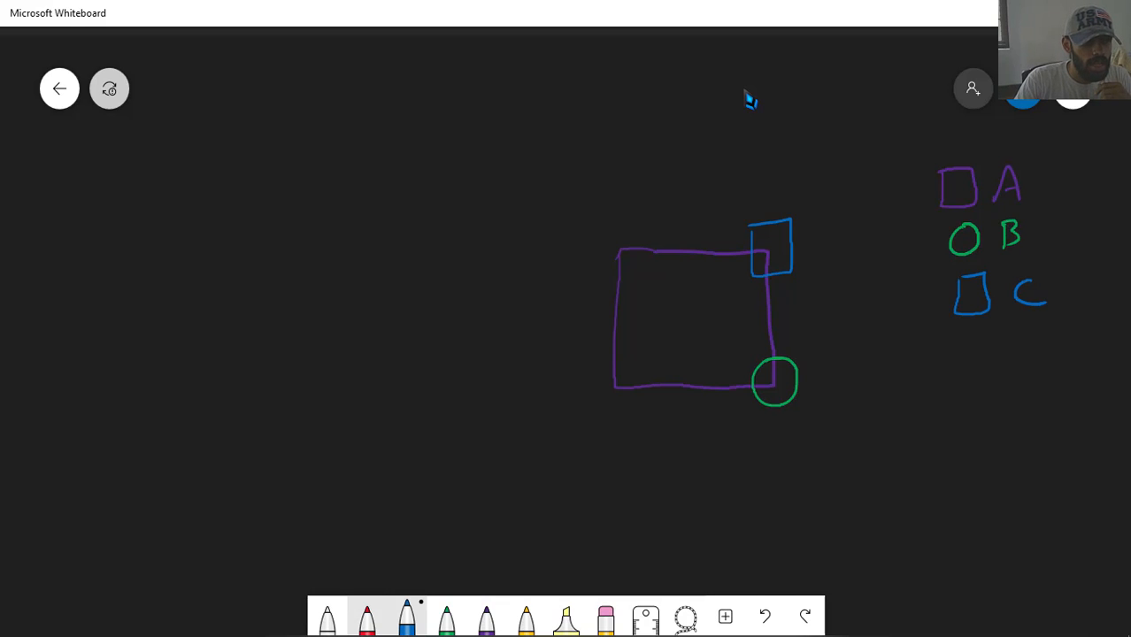
Sketch a red pentagon over the purple square's upper-left corner
click(366, 617)
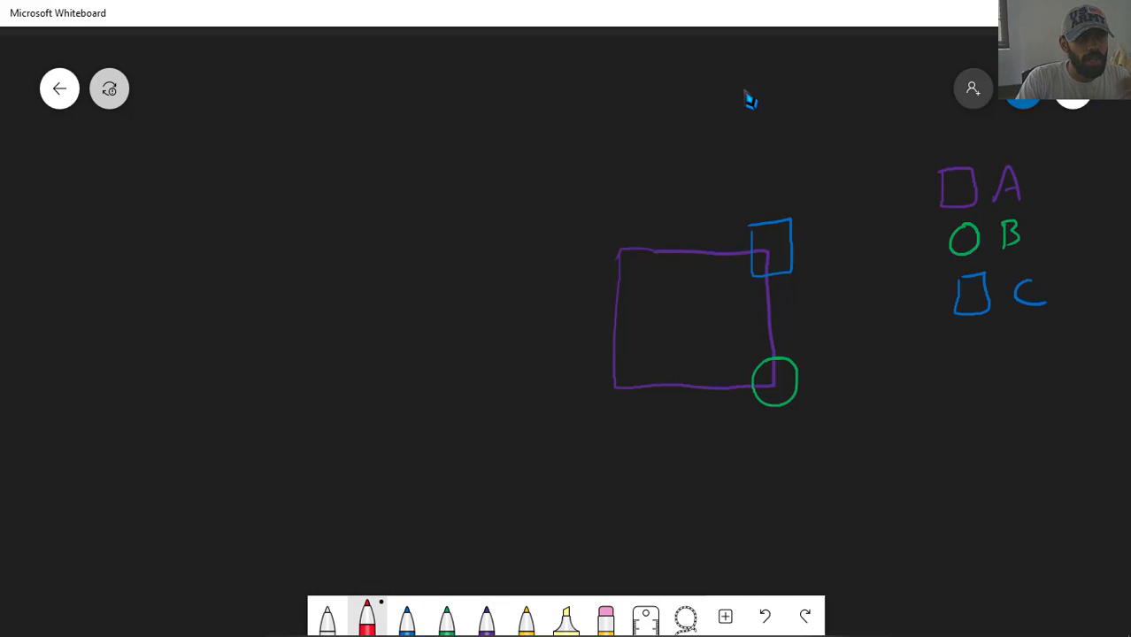
mouse_move(594, 280)
mouse_down()
mouse_move(644, 280)
mouse_move(662, 258)
mouse_move(589, 265)
mouse_move(641, 188)
mouse_move(656, 255)
mouse_up()
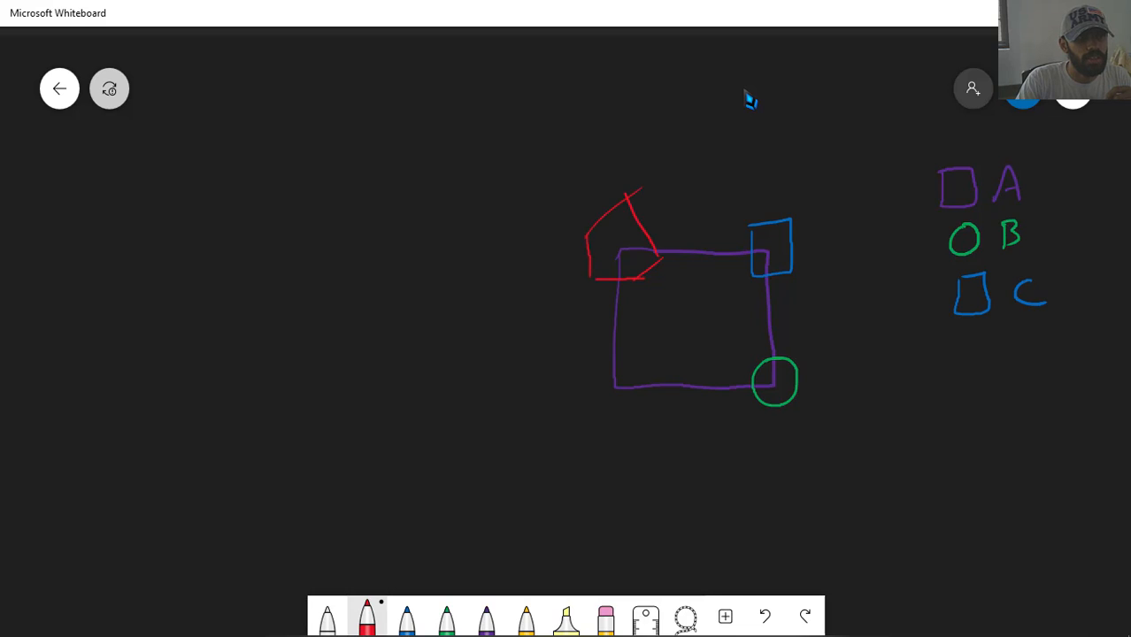
click(645, 616)
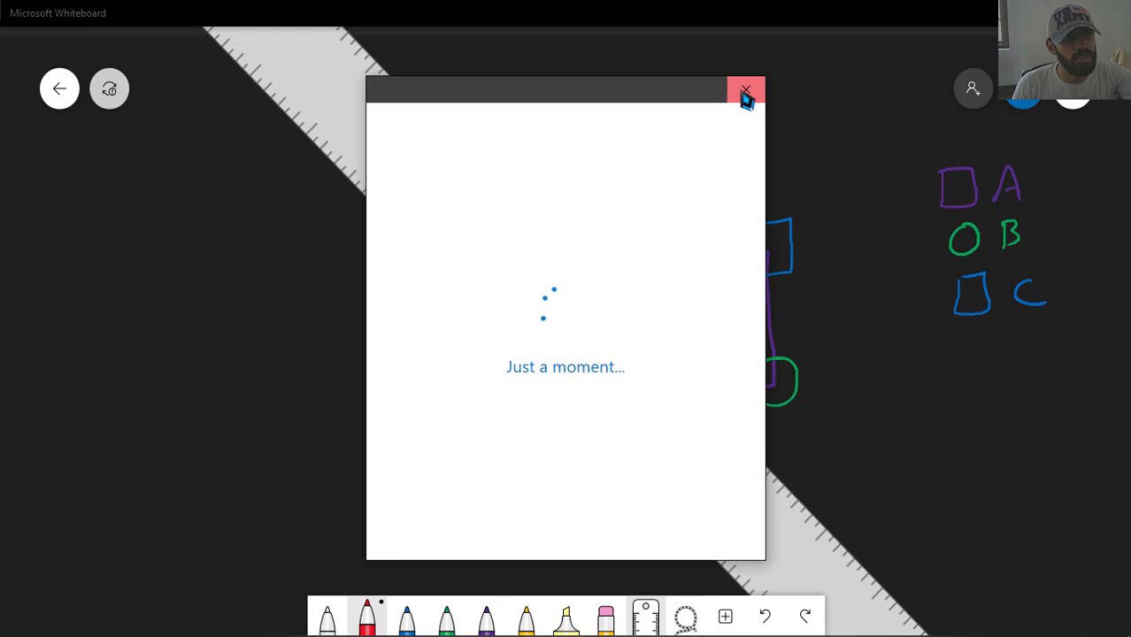
click(745, 90)
drag(591, 372, 656, 354)
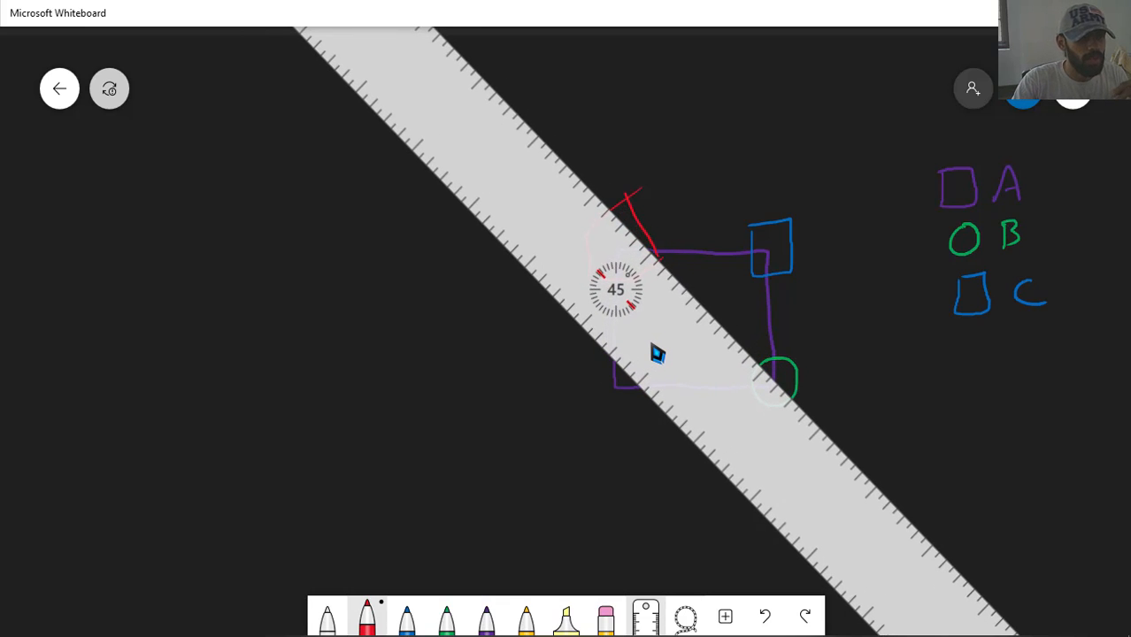
key(ctrl+r)
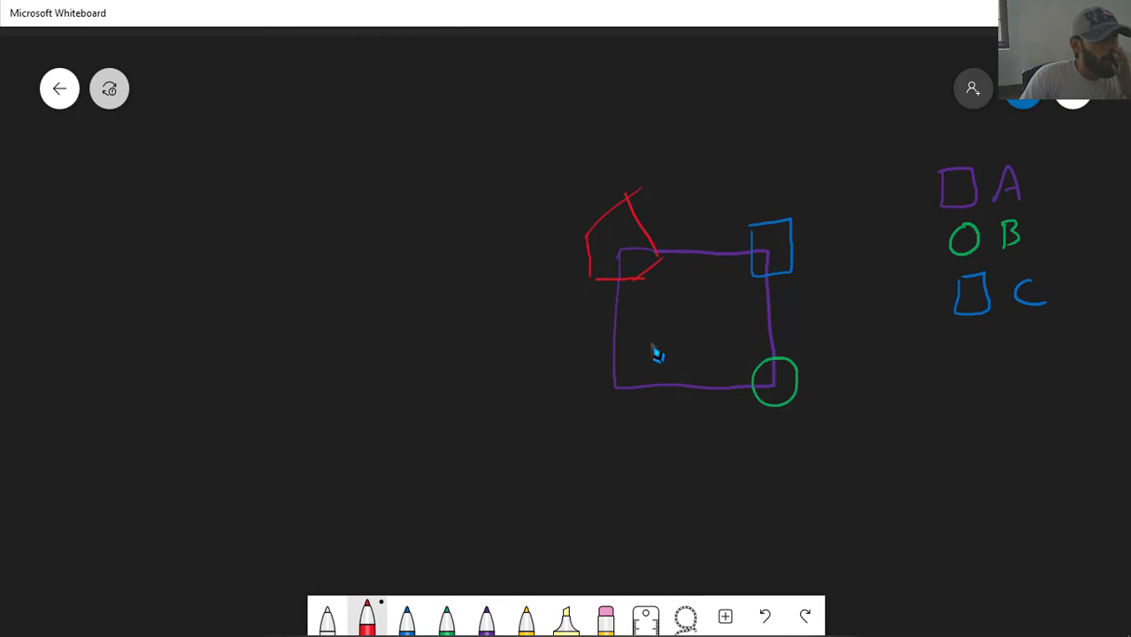
Add a small red pentagon labelled D below the blue rectangle in the legend
mouse_move(954, 381)
mouse_down()
mouse_move(991, 381)
mouse_move(994, 338)
mouse_move(953, 378)
mouse_up()
drag(974, 323, 1033, 358)
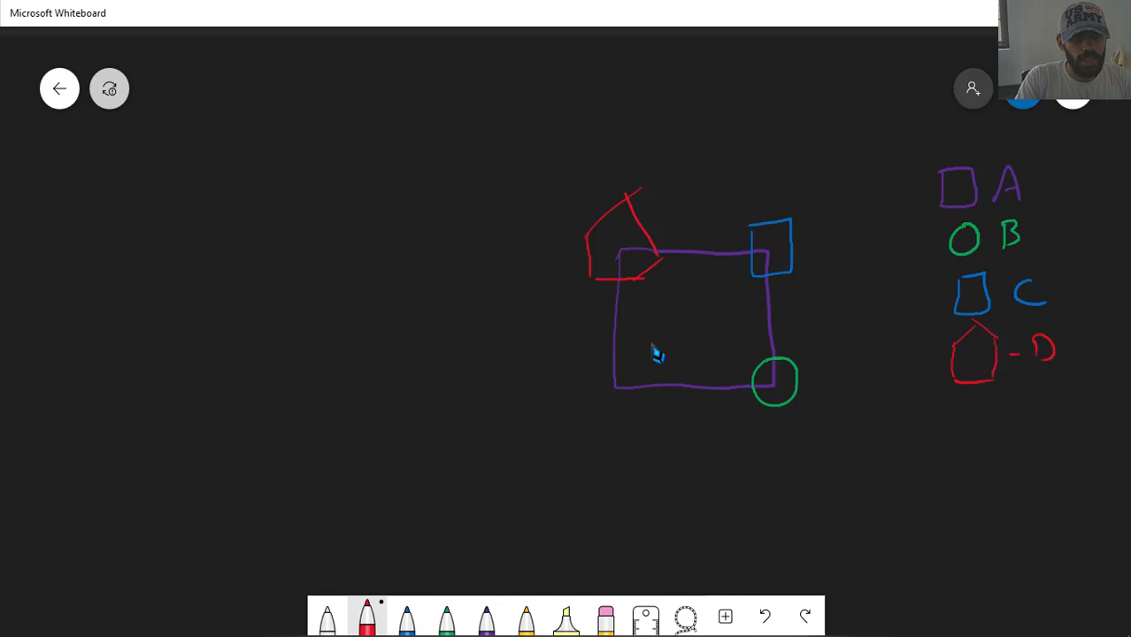
Draw a red arrow up from legend square A and write "Server/Cloud" above it
mouse_move(936, 187)
mouse_down()
mouse_move(856, 188)
mouse_move(867, 97)
mouse_up()
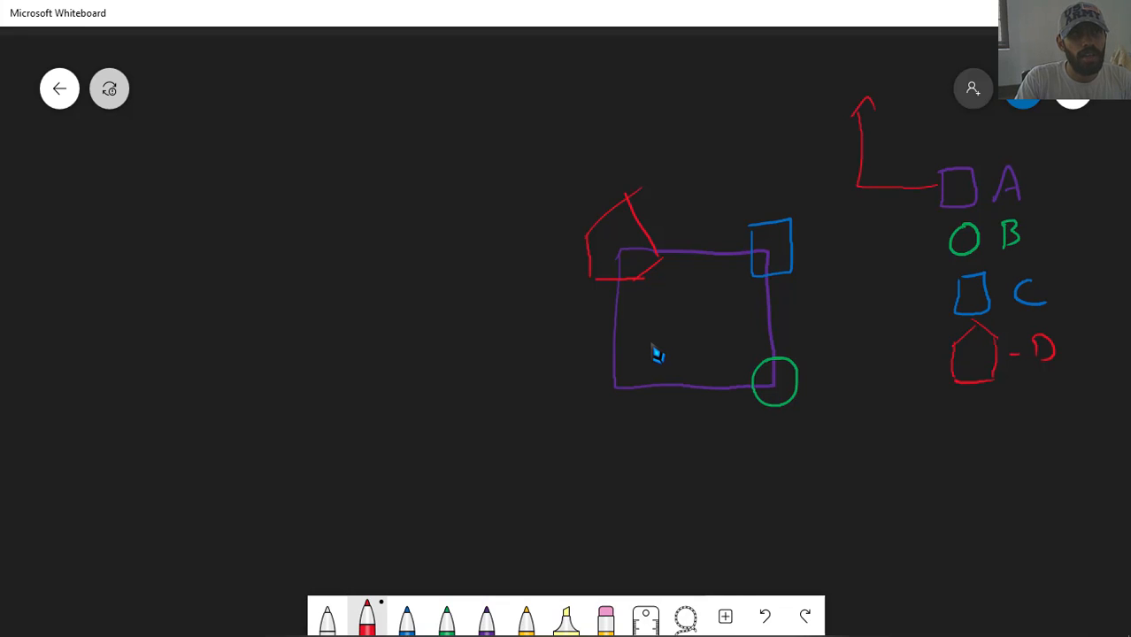
mouse_move(828, 62)
mouse_down()
mouse_move(815, 88)
mouse_move(848, 87)
mouse_move(864, 68)
mouse_up()
mouse_move(869, 64)
mouse_down()
mouse_move(883, 75)
mouse_move(905, 60)
mouse_move(906, 78)
mouse_up()
mouse_move(938, 49)
mouse_down()
mouse_move(929, 69)
mouse_move(968, 60)
mouse_up()
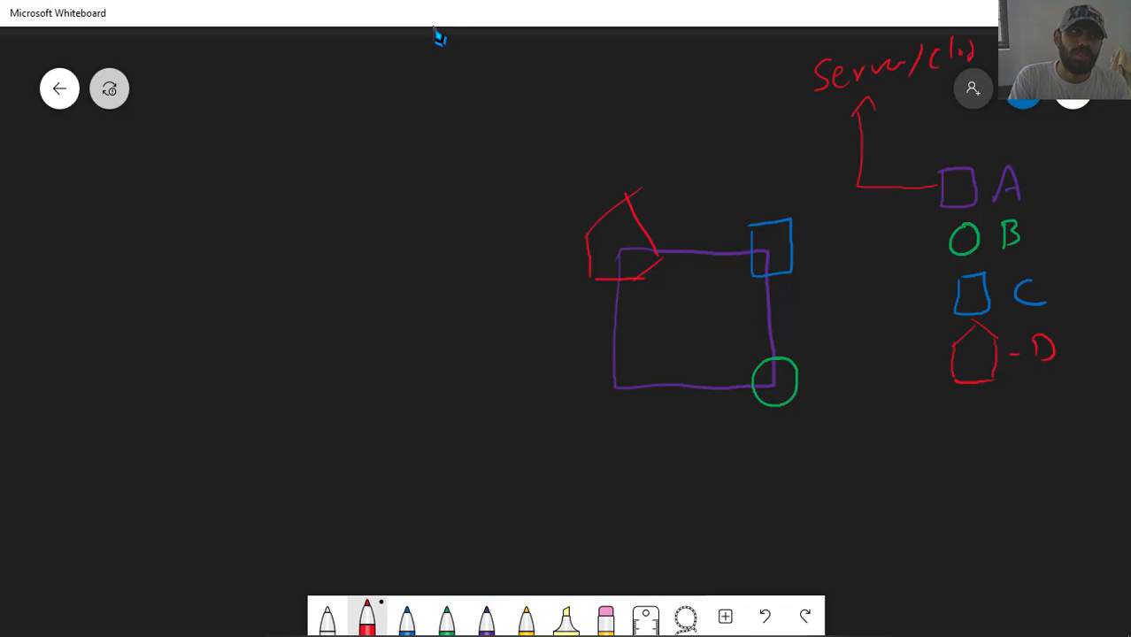
Draw short red lines beside legend symbols B, C and D, and bracket the three entries together
drag(899, 240, 943, 240)
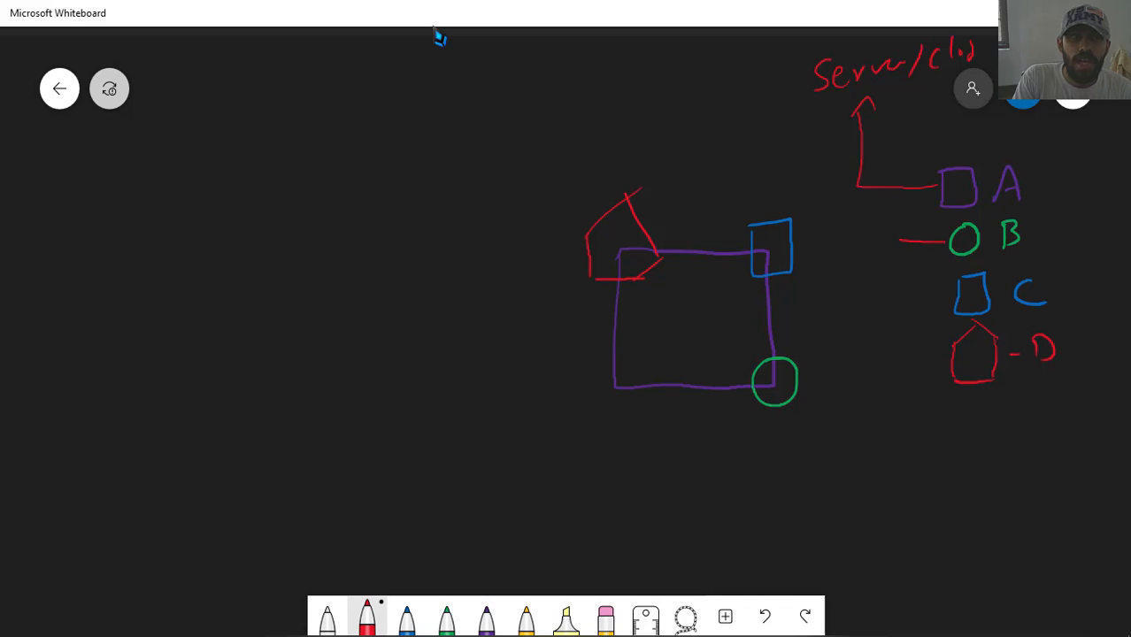
drag(886, 291, 943, 292)
drag(899, 361, 940, 361)
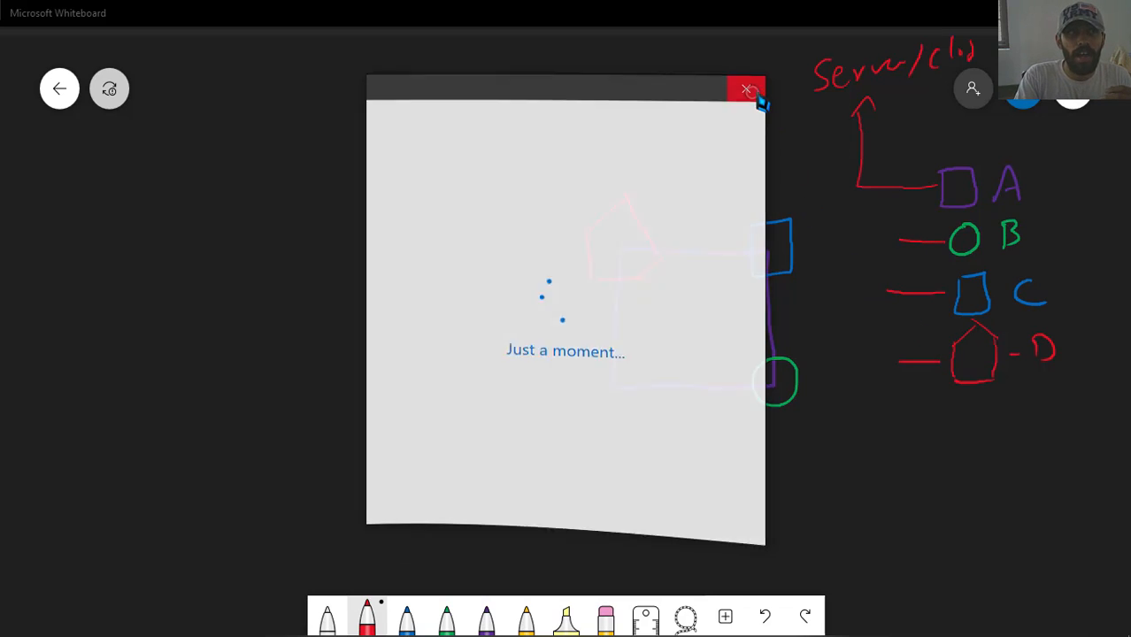
click(754, 89)
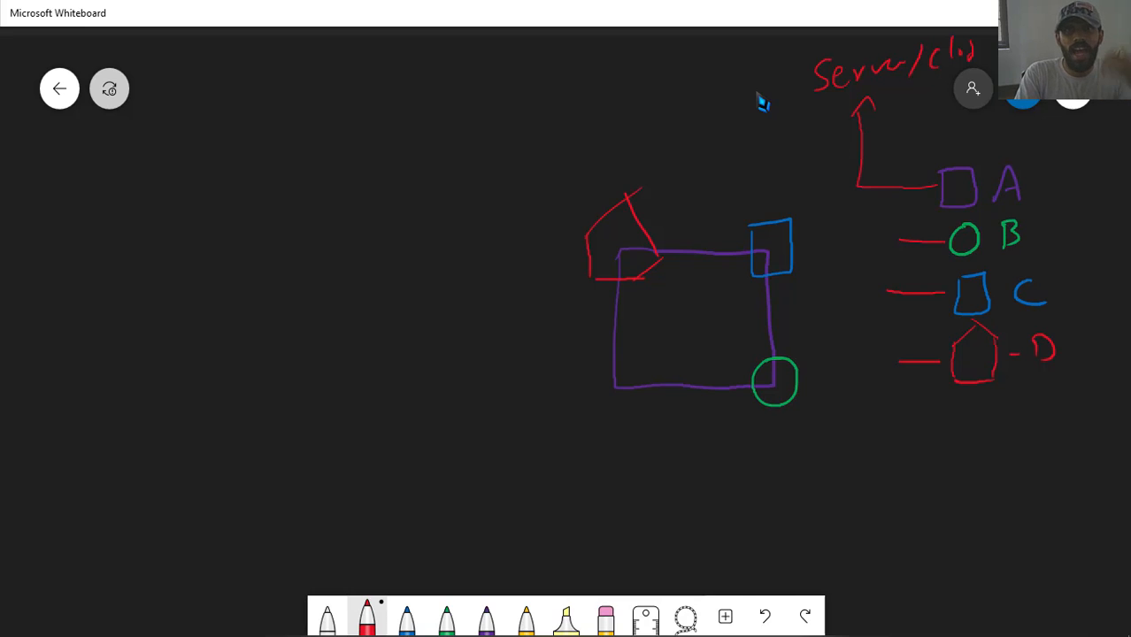
mouse_move(1051, 217)
mouse_down()
mouse_move(1061, 358)
mouse_move(1010, 386)
mouse_up()
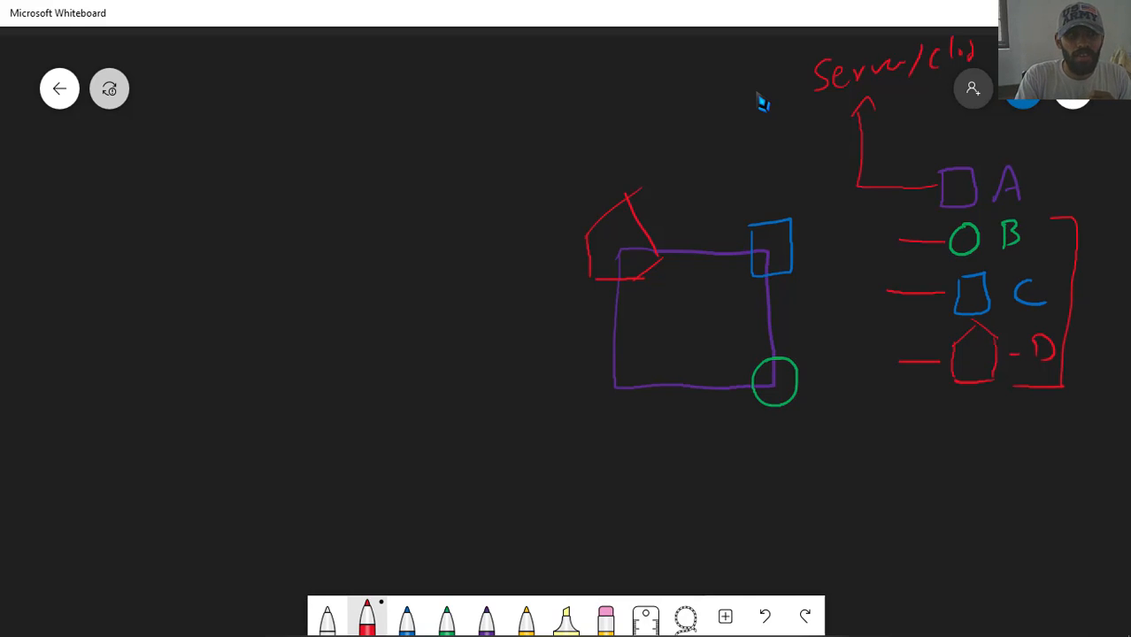
Draw a red leader from the purple square's lower-left corner and write "A - B - C - D" beneath the square
drag(610, 393, 582, 412)
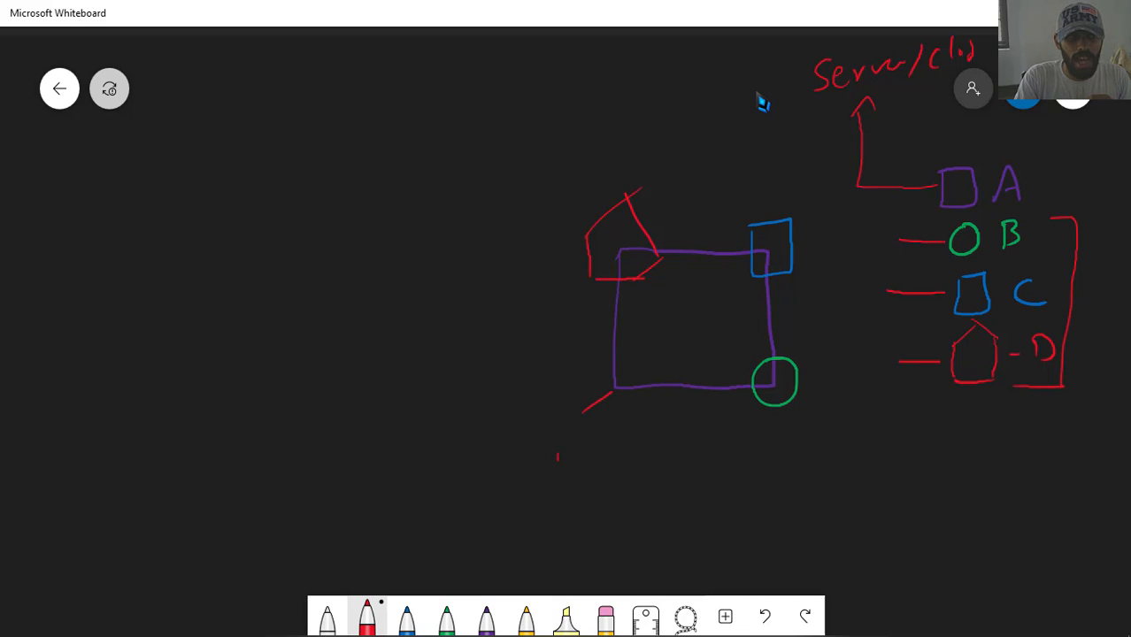
drag(558, 454, 577, 459)
drag(559, 448, 623, 457)
mouse_move(622, 439)
mouse_down()
mouse_move(641, 435)
mouse_move(626, 460)
mouse_up()
drag(660, 446, 721, 453)
mouse_move(734, 446)
mouse_down()
mouse_move(782, 448)
mouse_move(771, 463)
mouse_up()
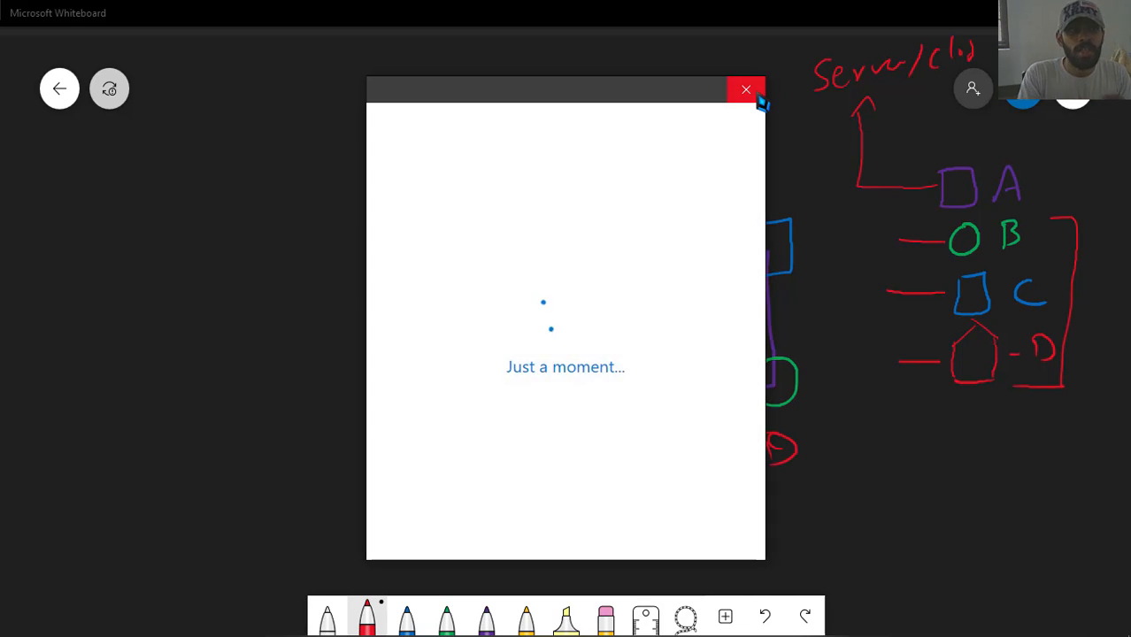
click(753, 97)
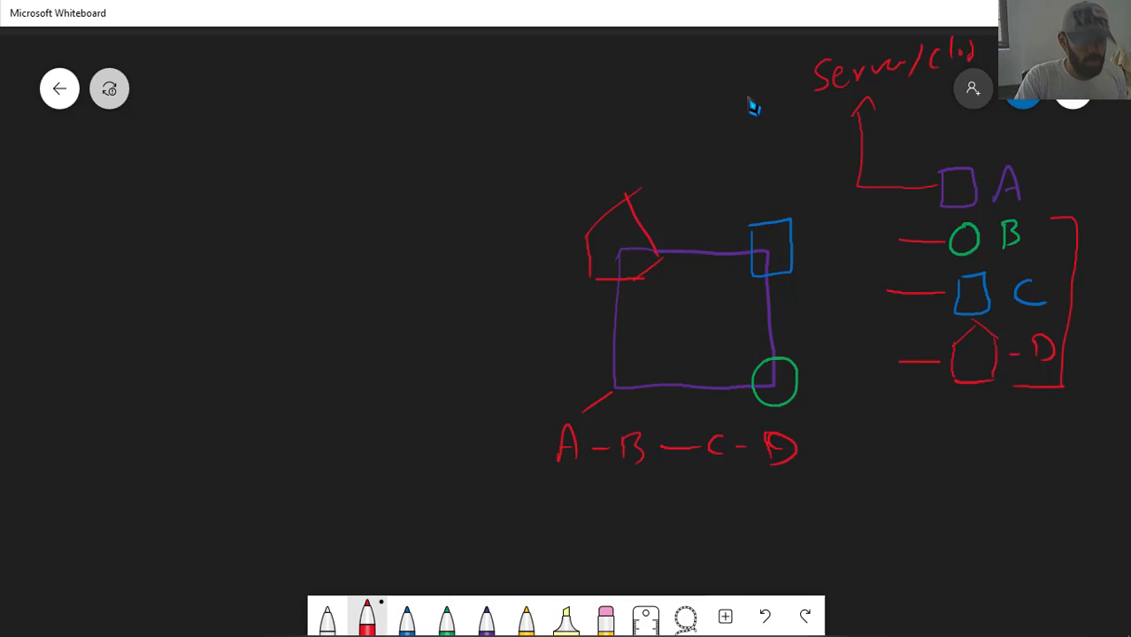
Switch to AutoCAD and draw a roughly square rectangle in the empty Drawing1 with the Rectangle command
key(alt+Tab)
click(435, 255)
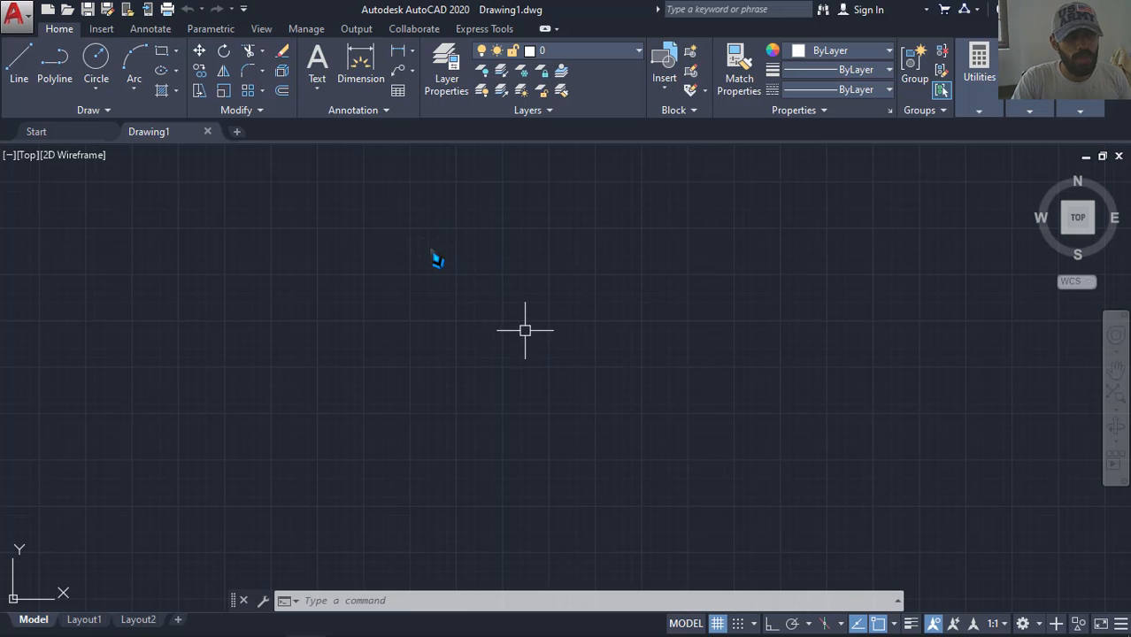
text(rec)
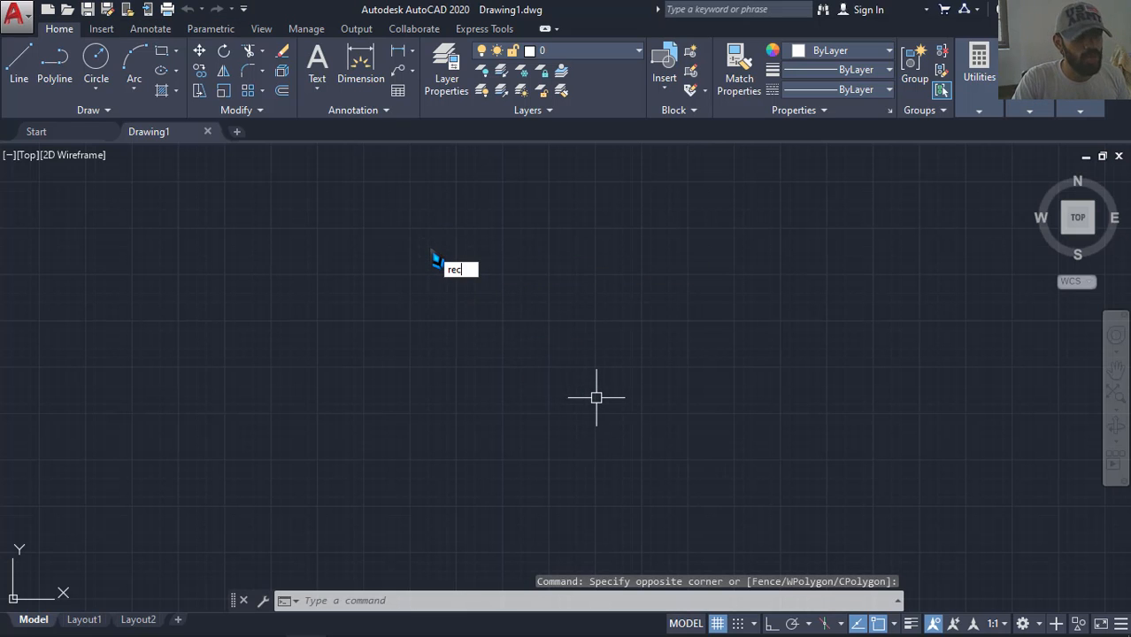
key(Return)
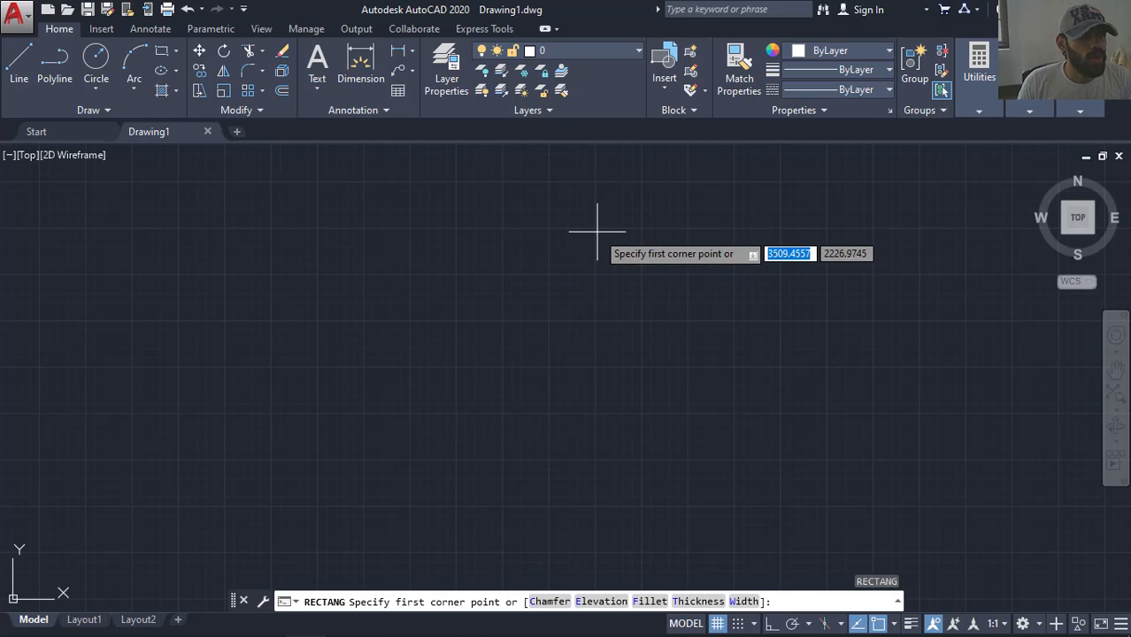
click(295, 272)
click(421, 398)
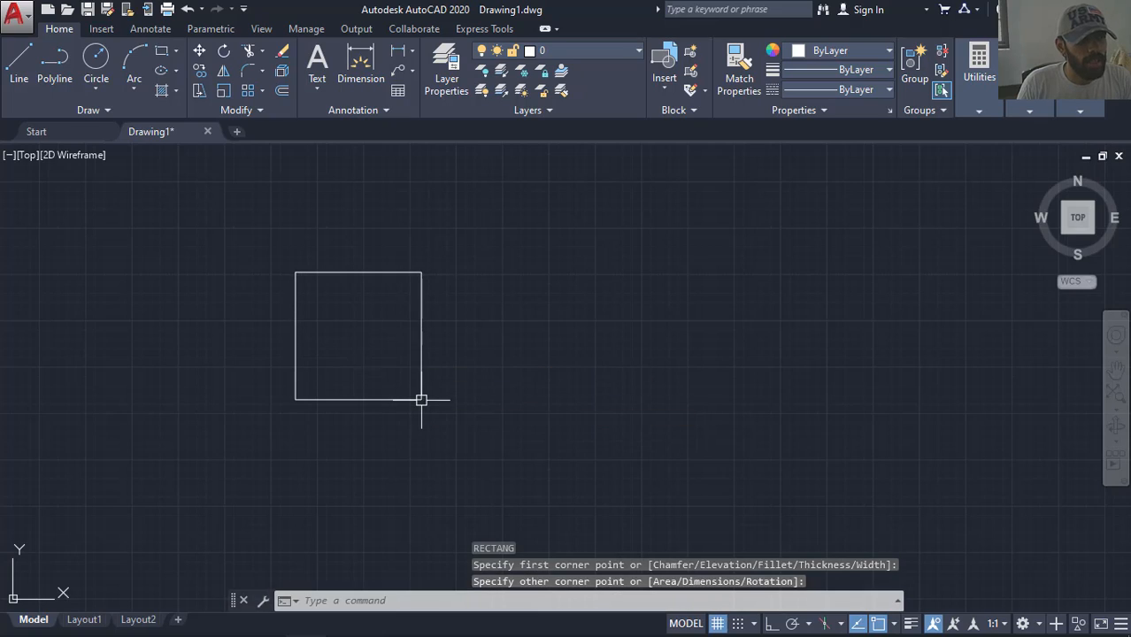
Set the drawing's base point at the square's lower-left corner with the BASE command
middle_drag(367, 327, 496, 322)
scroll(492, 319, down, 4)
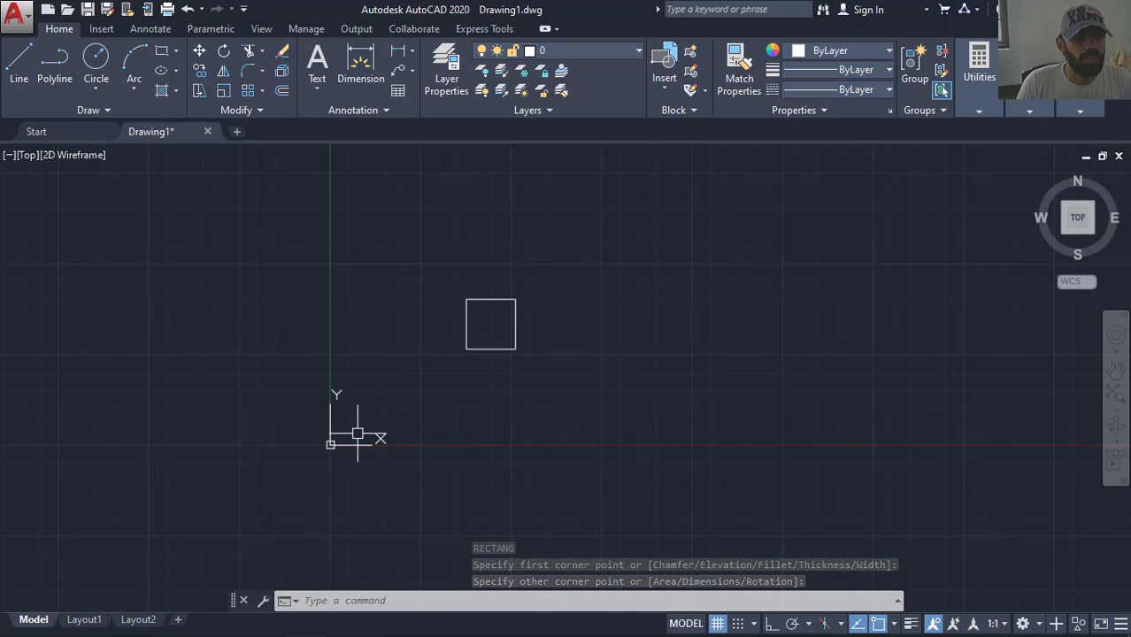
scroll(354, 434, up, 4)
scroll(411, 358, down, 2)
middle_drag(398, 376, 325, 451)
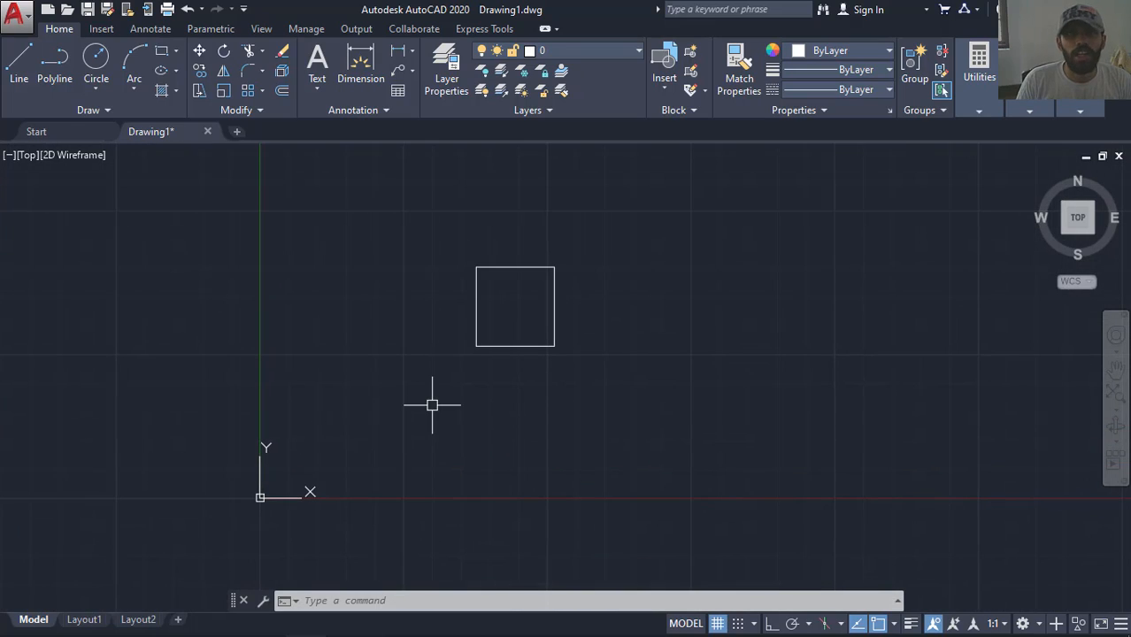
text(base)
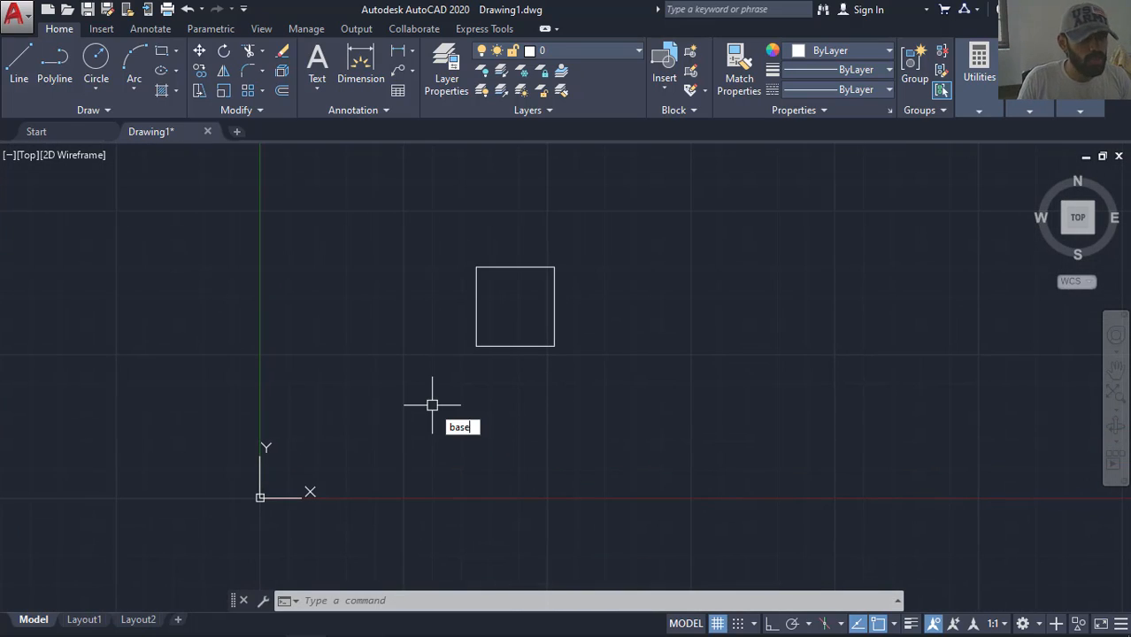
key(Return)
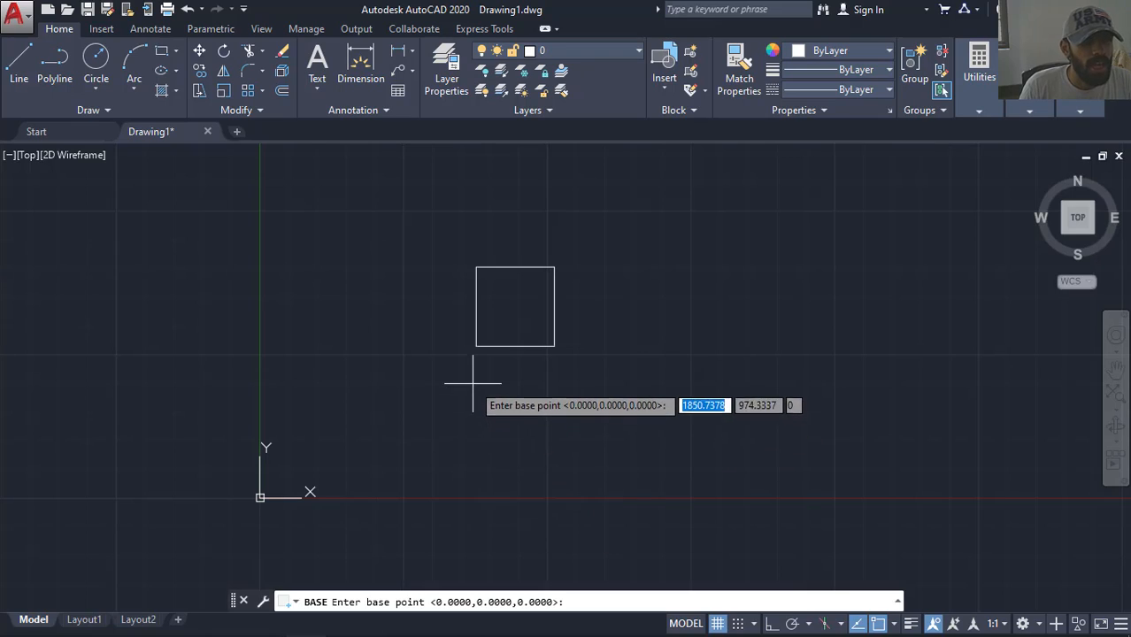
middle_drag(497, 395, 486, 428)
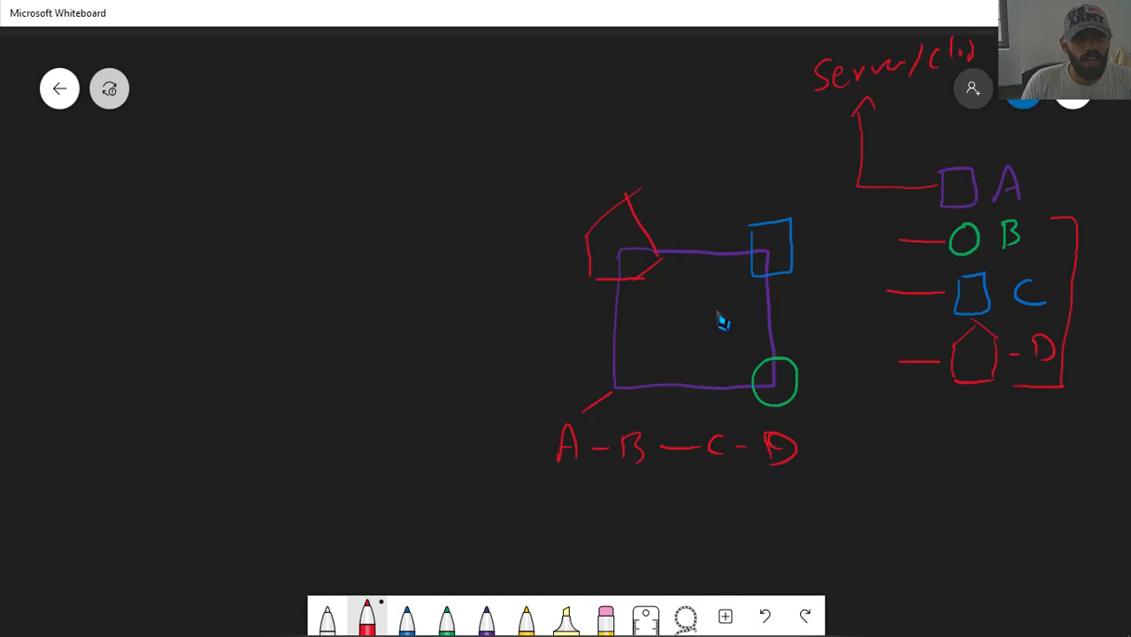
right_drag(667, 330, 528, 379)
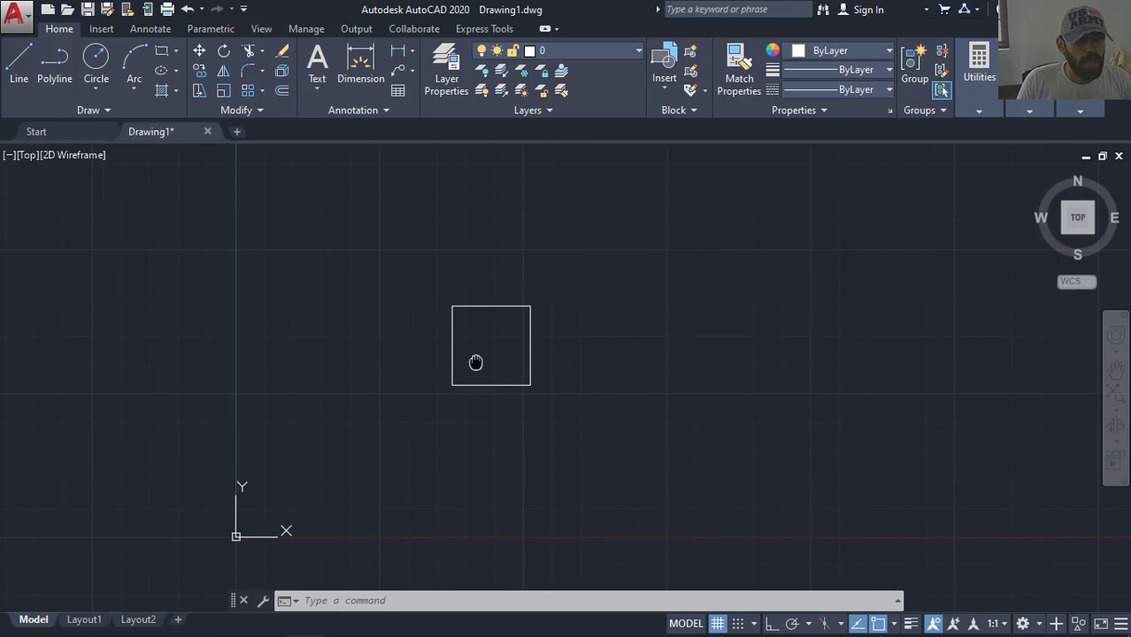
Save the drawing as AA in the Documents folder, using the AutoCAD 2018 Drawing format
key(ctrl+s)
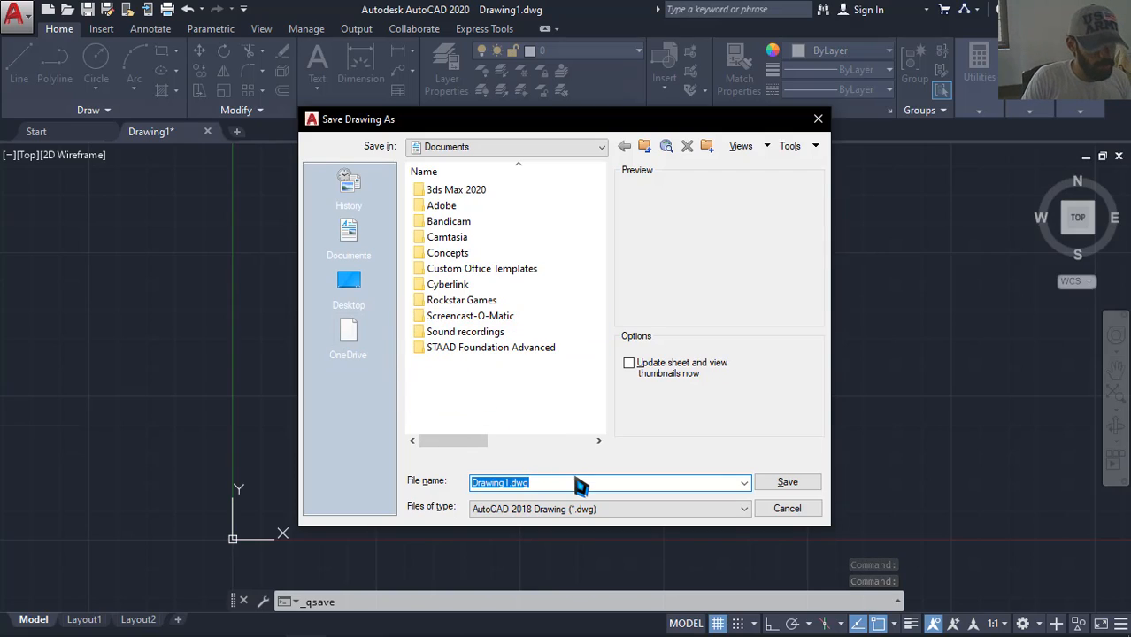
text(A)
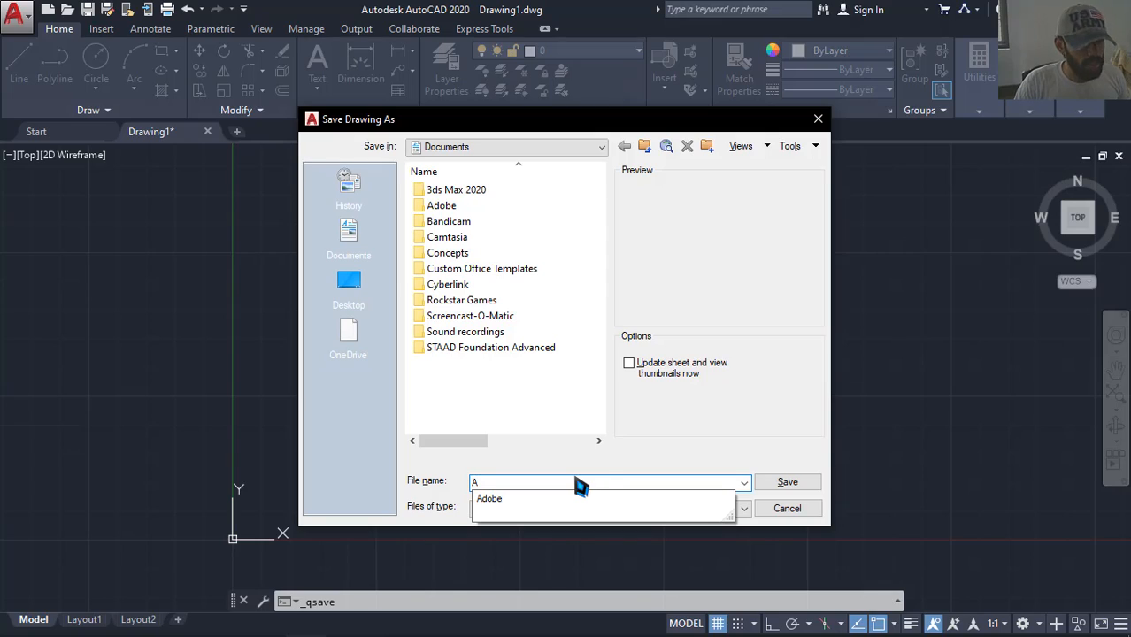
text(A)
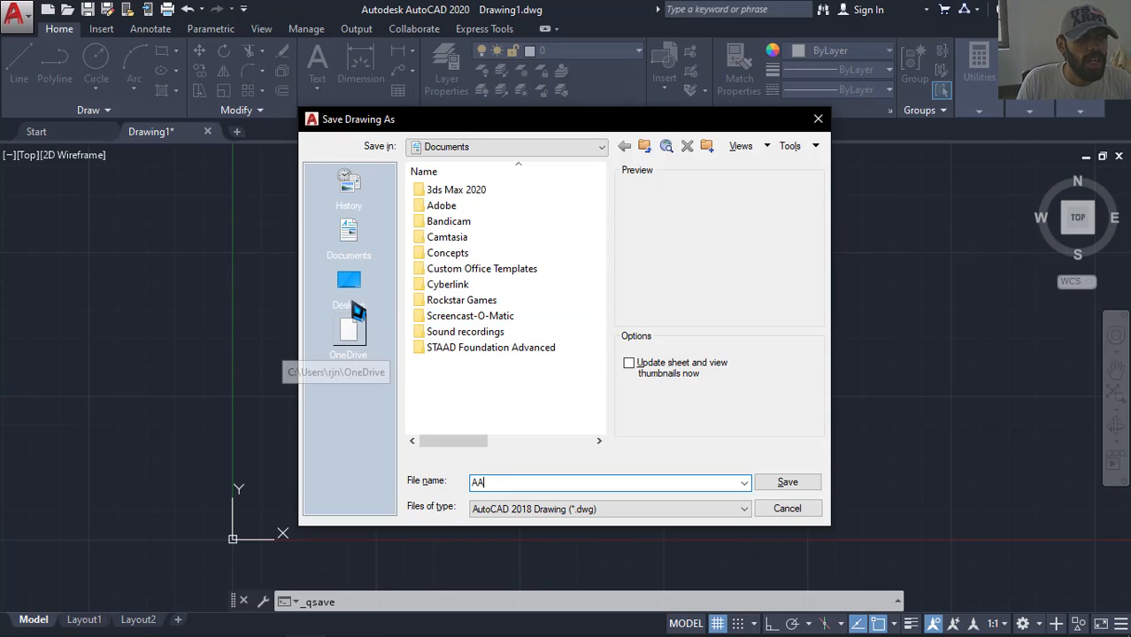
click(500, 146)
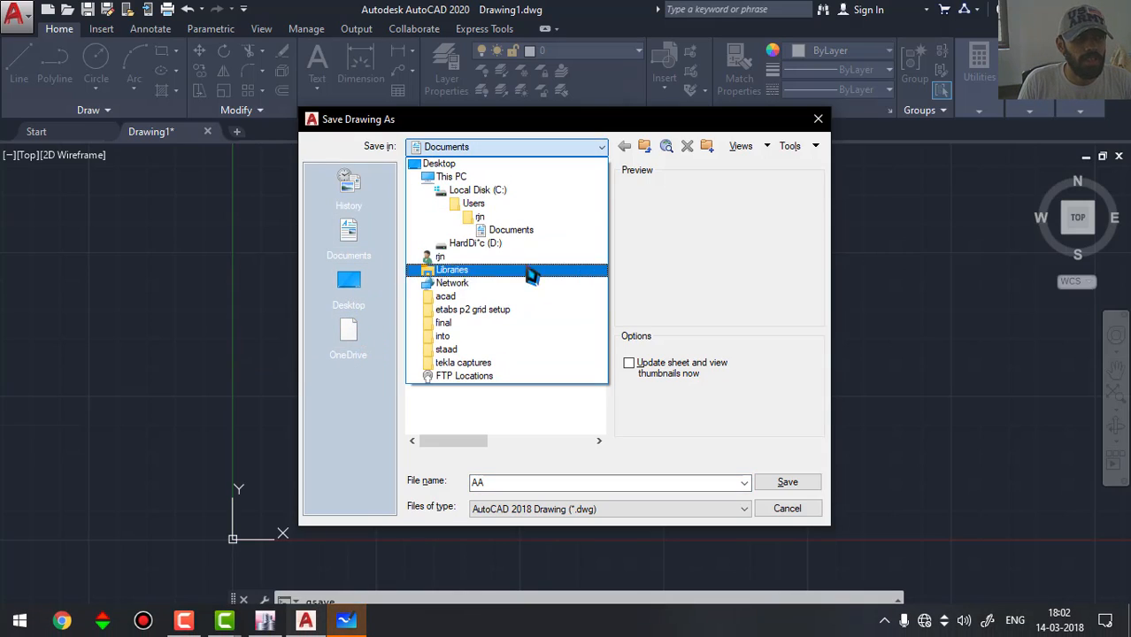
click(513, 401)
click(633, 483)
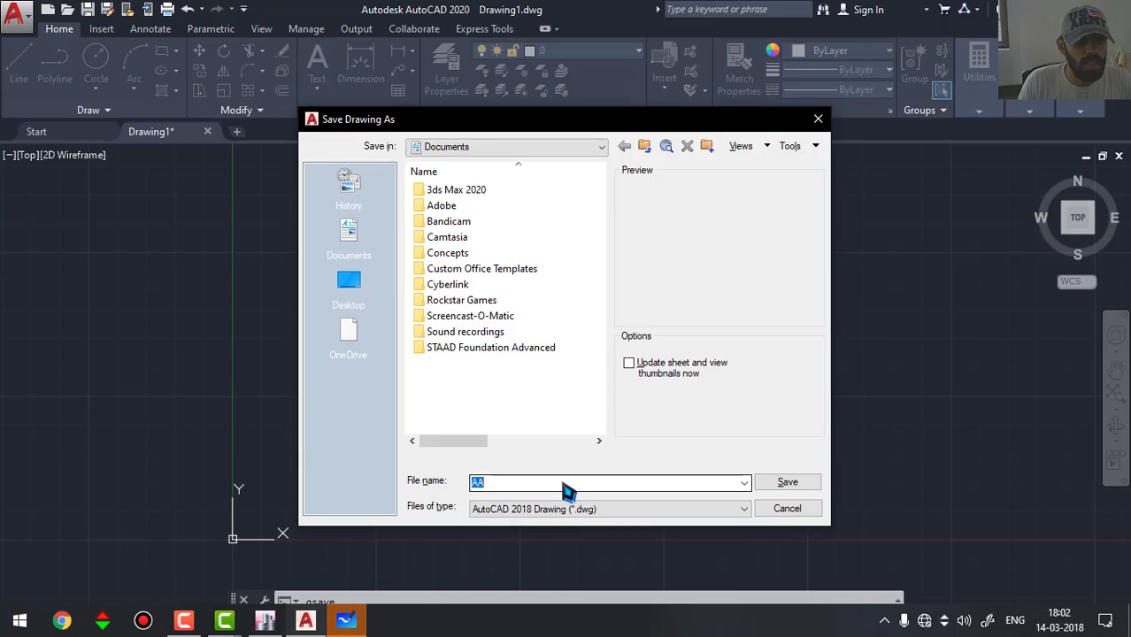
click(786, 488)
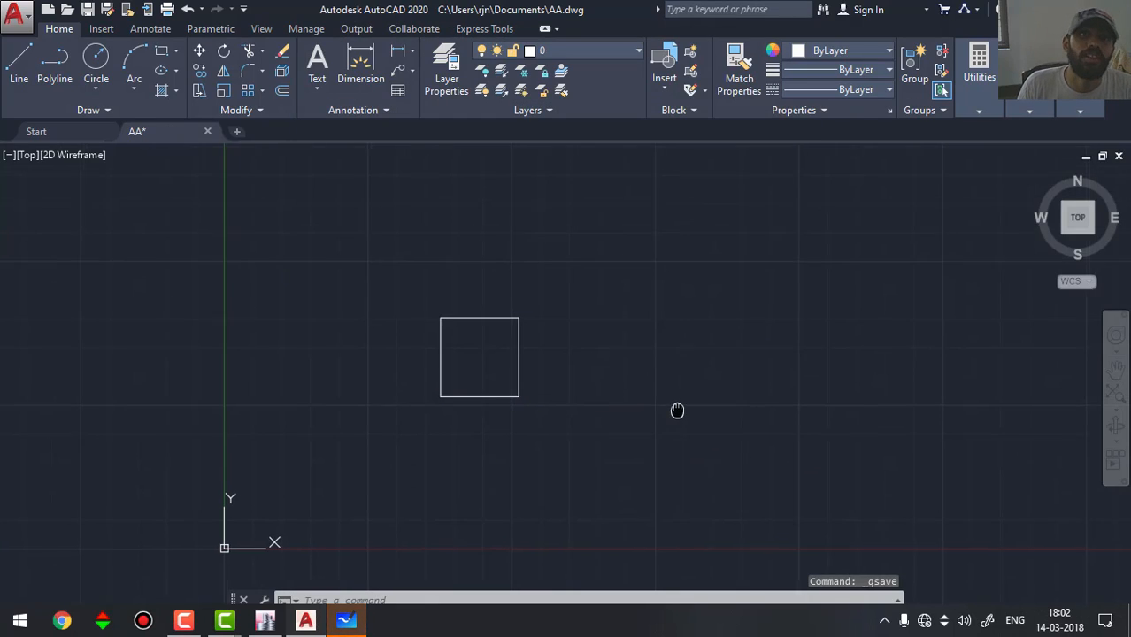
Create a new drawing, bring up the external references manager with XR and start attaching a DWG
middle_drag(677, 411, 673, 415)
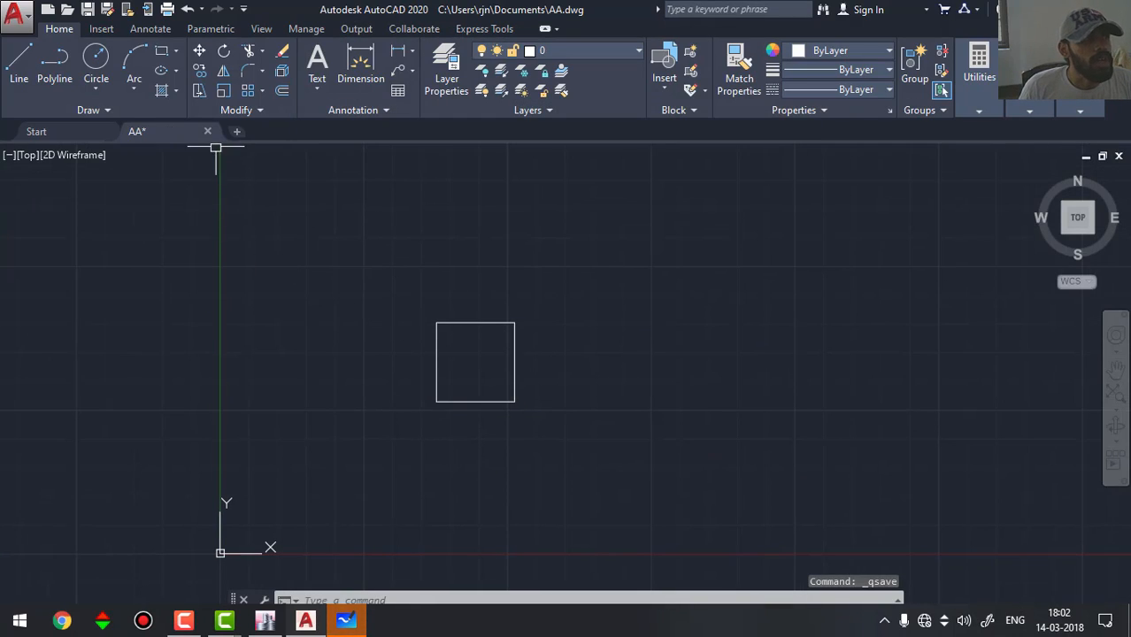
click(236, 131)
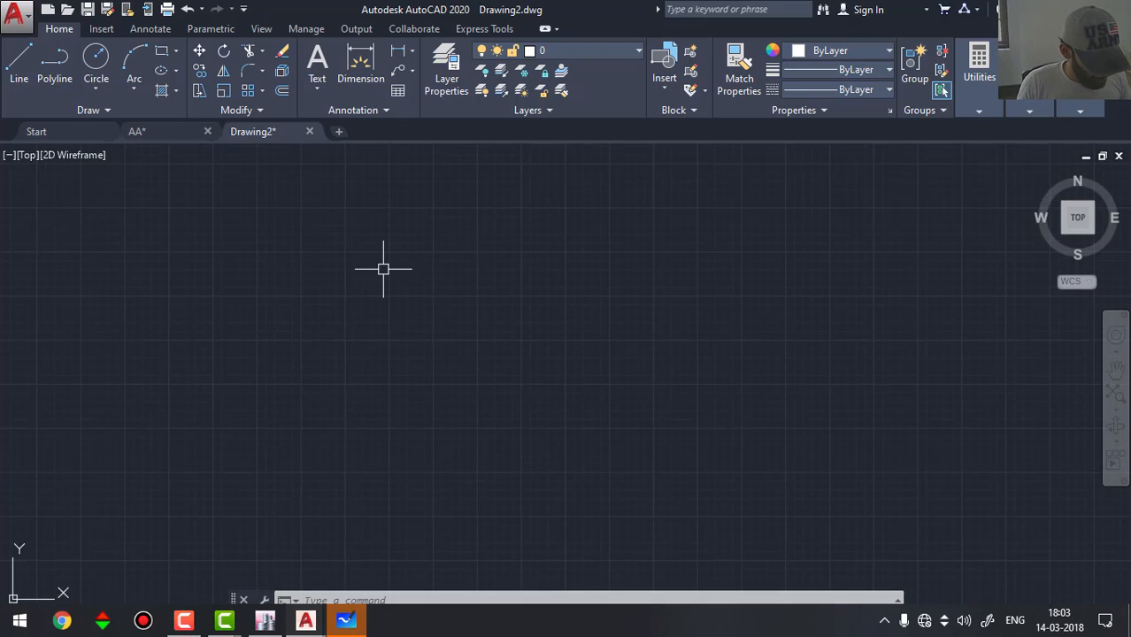
text(XR)
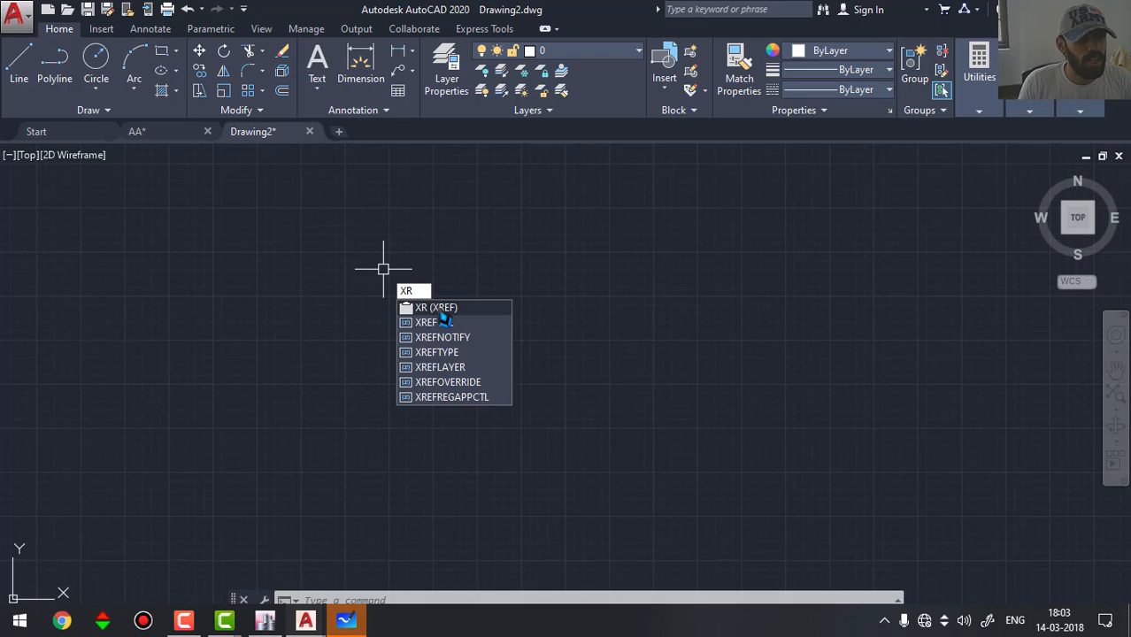
key(Return)
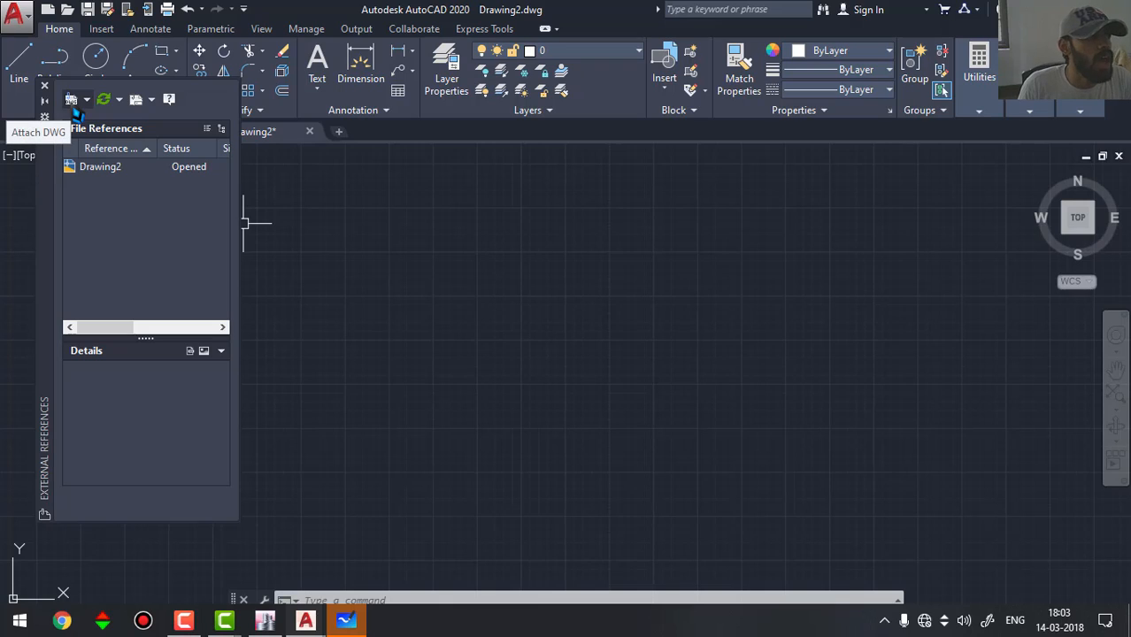
click(73, 103)
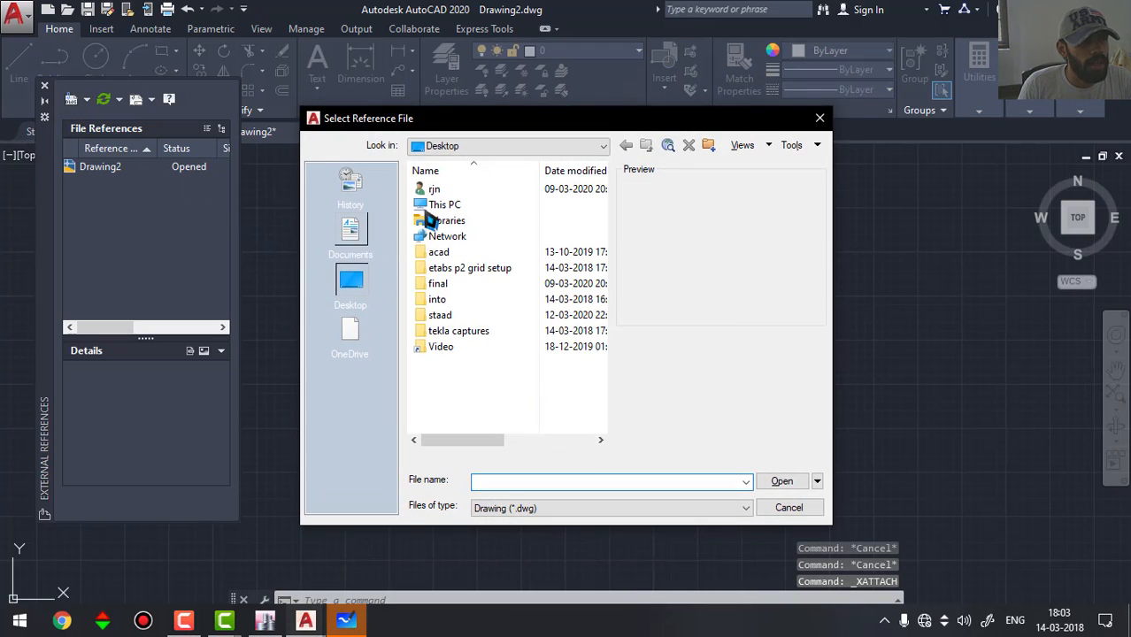
Choose AA.dwg from the Documents folder as the reference file
click(481, 146)
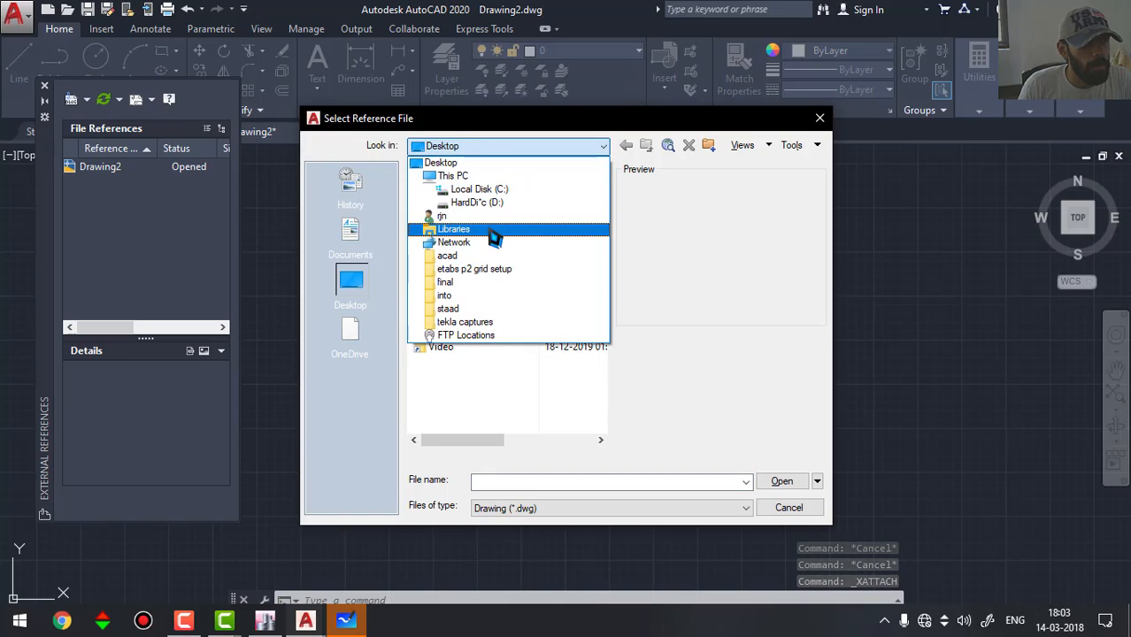
click(466, 176)
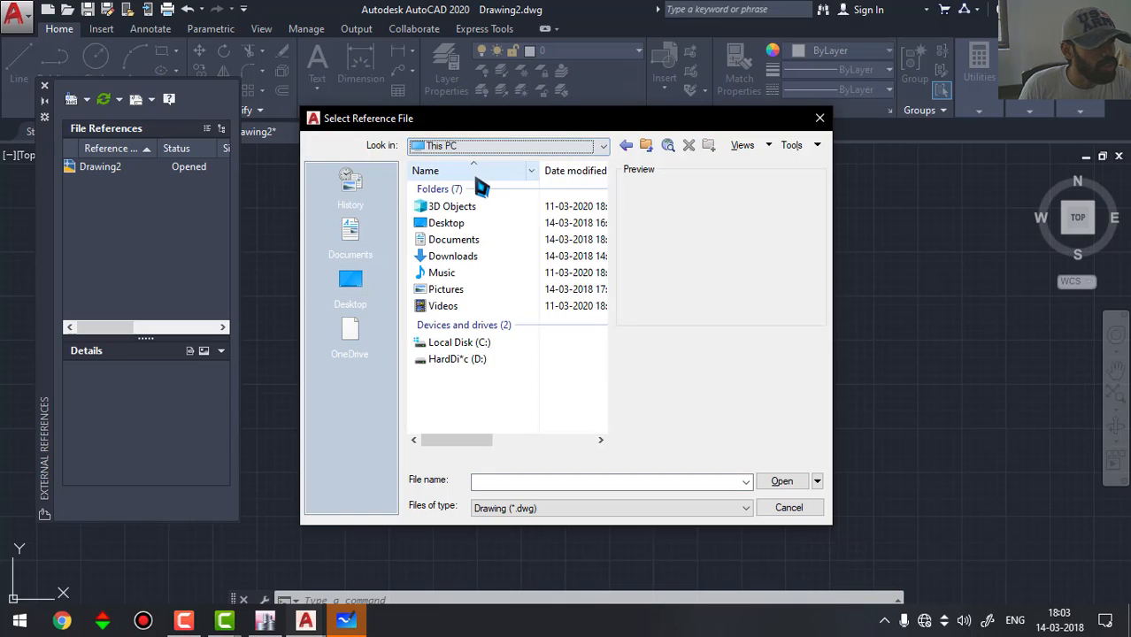
double_click(471, 245)
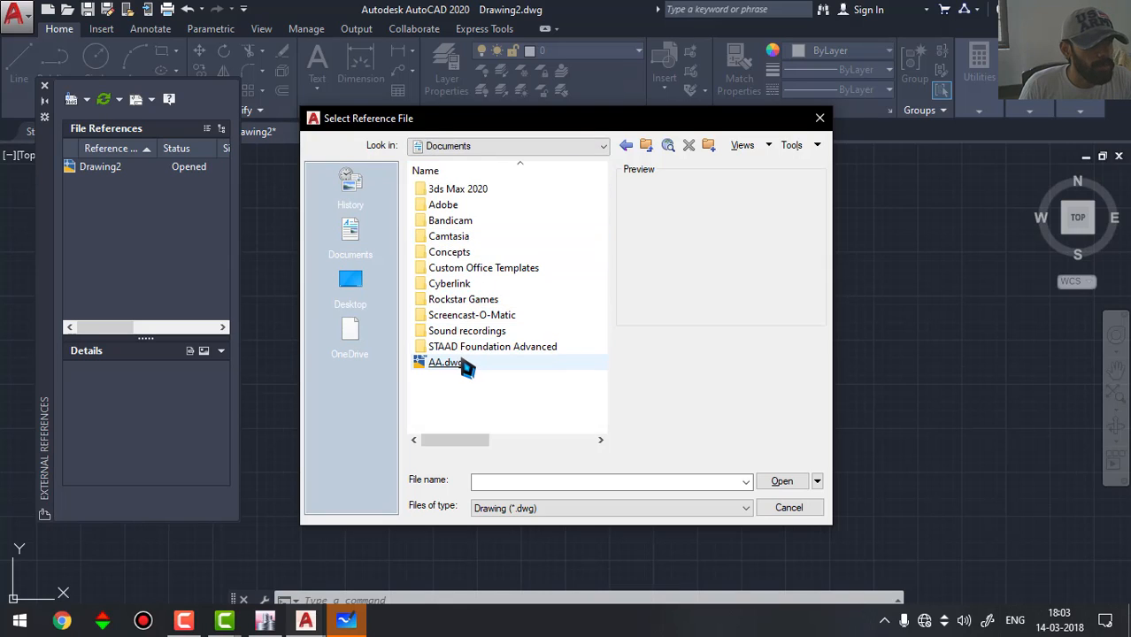
click(462, 365)
double_click(464, 366)
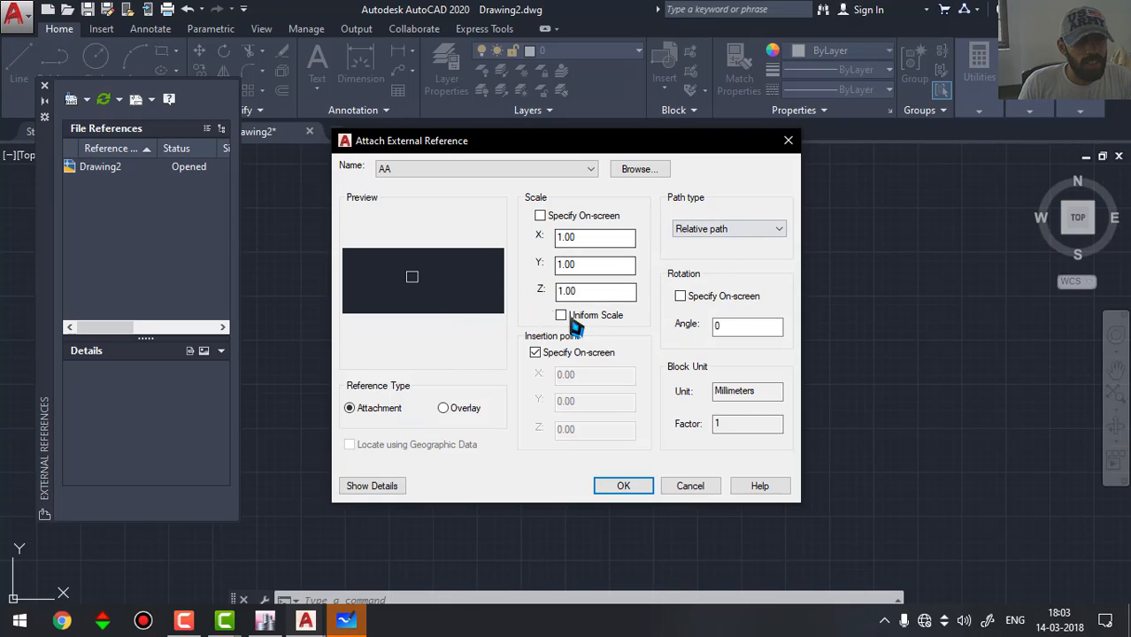
Attach AA with the Relative path type and insert it at a freely picked point in the empty drawing
click(720, 230)
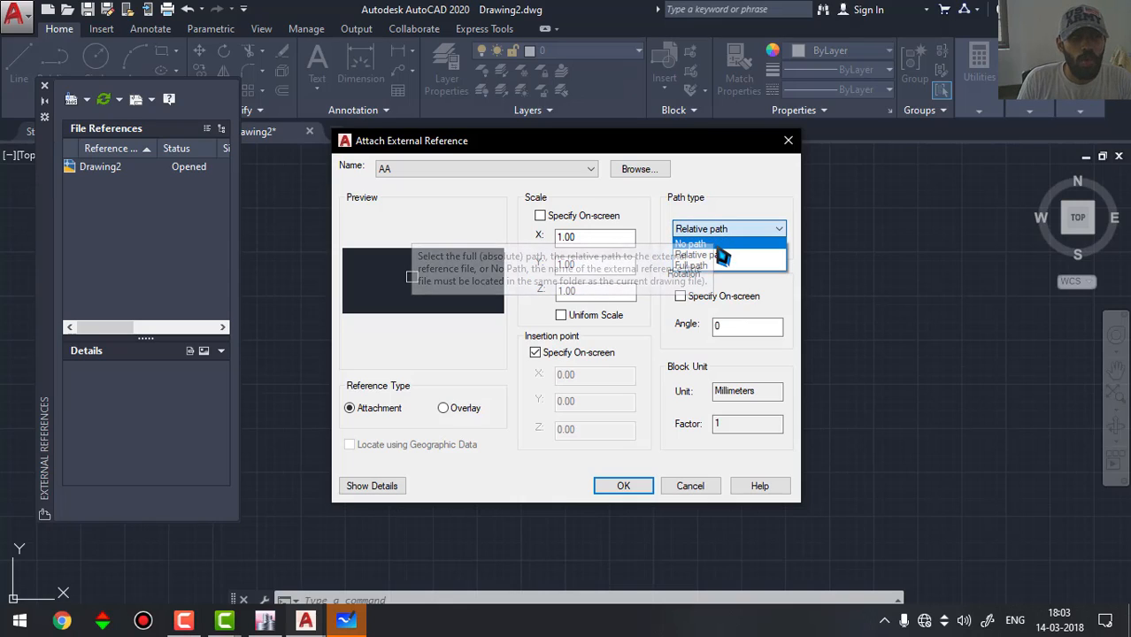
click(699, 266)
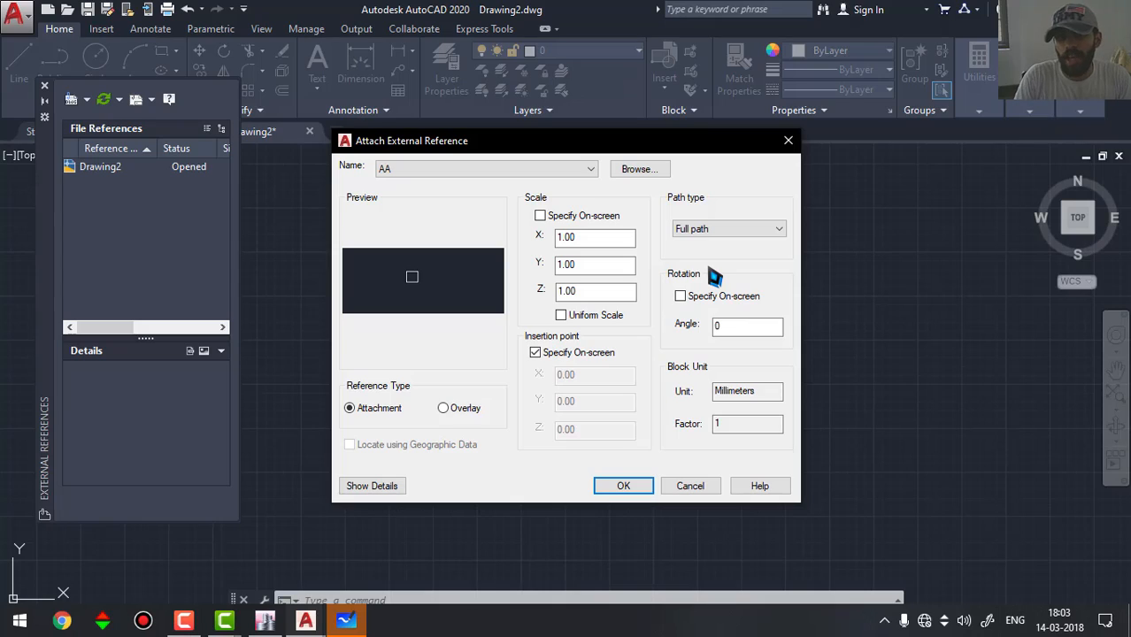
click(729, 228)
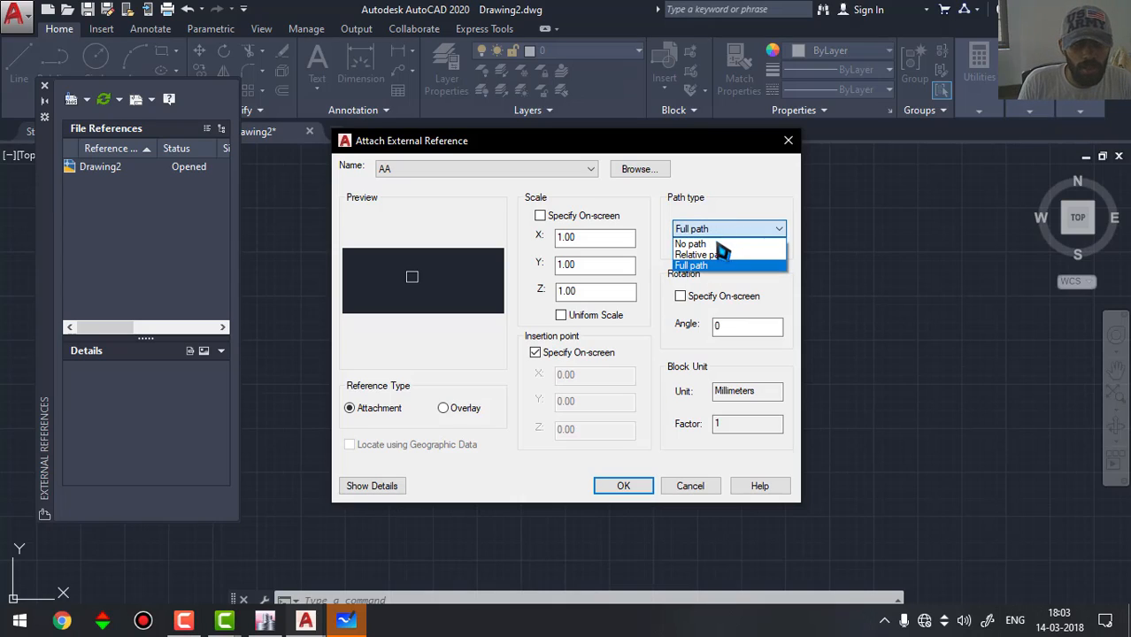
click(704, 251)
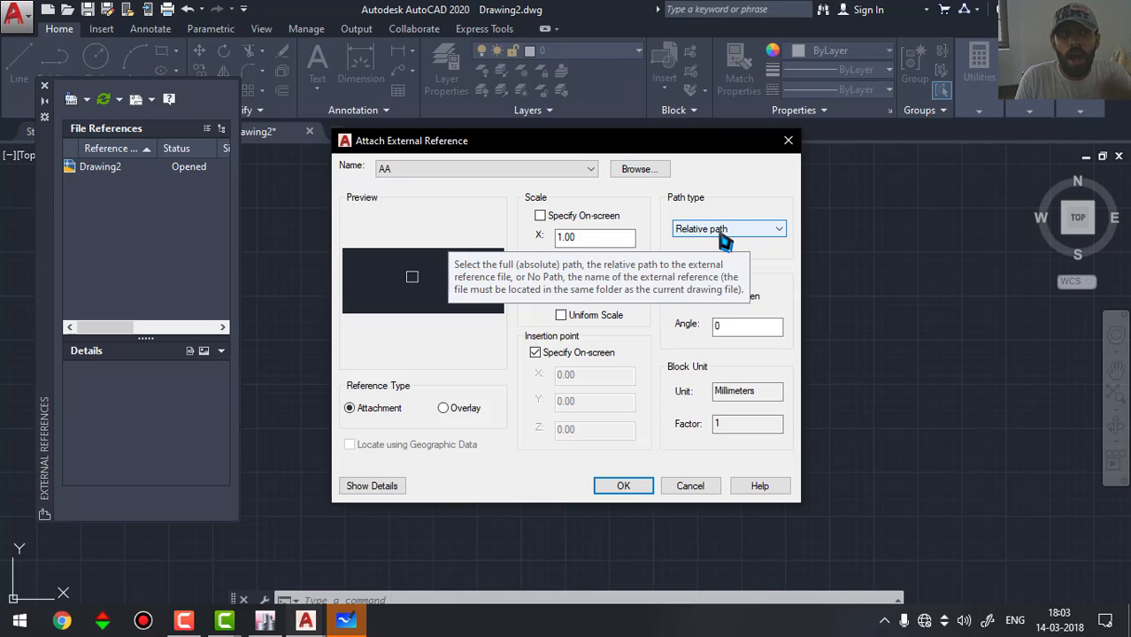
click(630, 488)
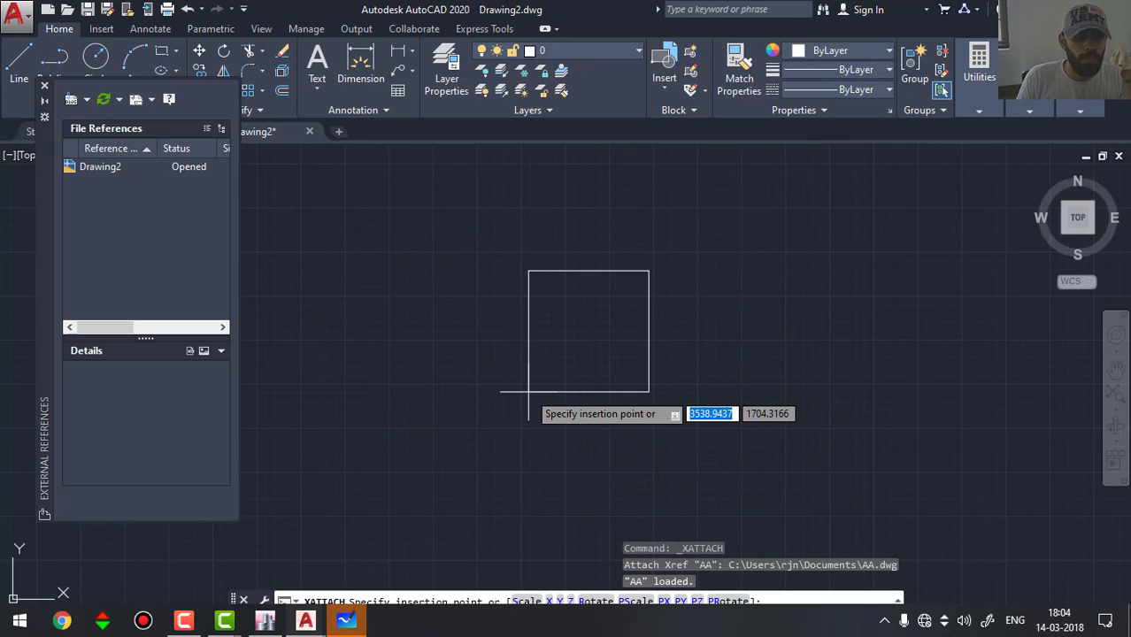
click(518, 360)
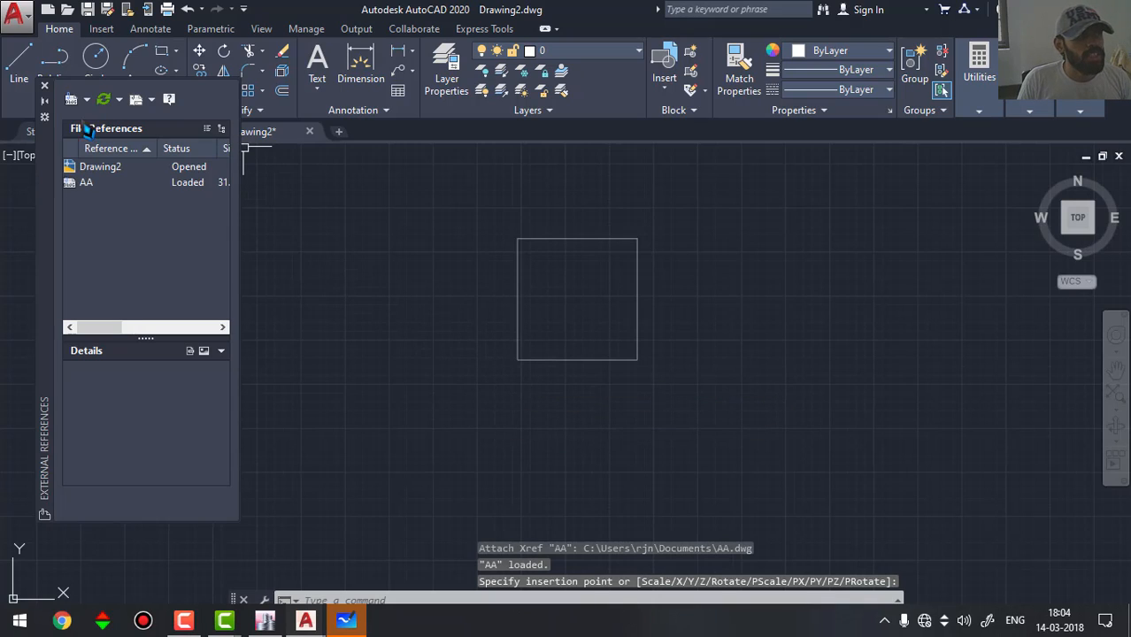
Dock the External References palette beside the drawing area
drag(51, 166, 7, 235)
middle_drag(522, 287, 509, 293)
Switch to Microsoft Whiteboard to check where the circle B sits on the sketched square, and return to AutoCAD
key(alt+Tab)
key(alt+Tab)
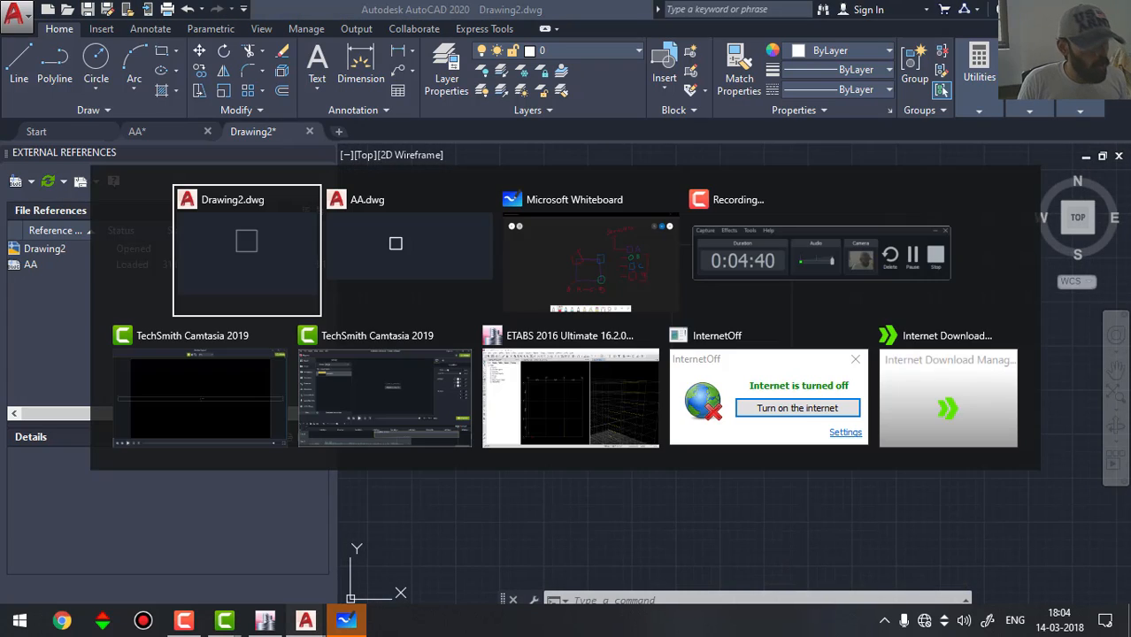
click(632, 268)
click(696, 517)
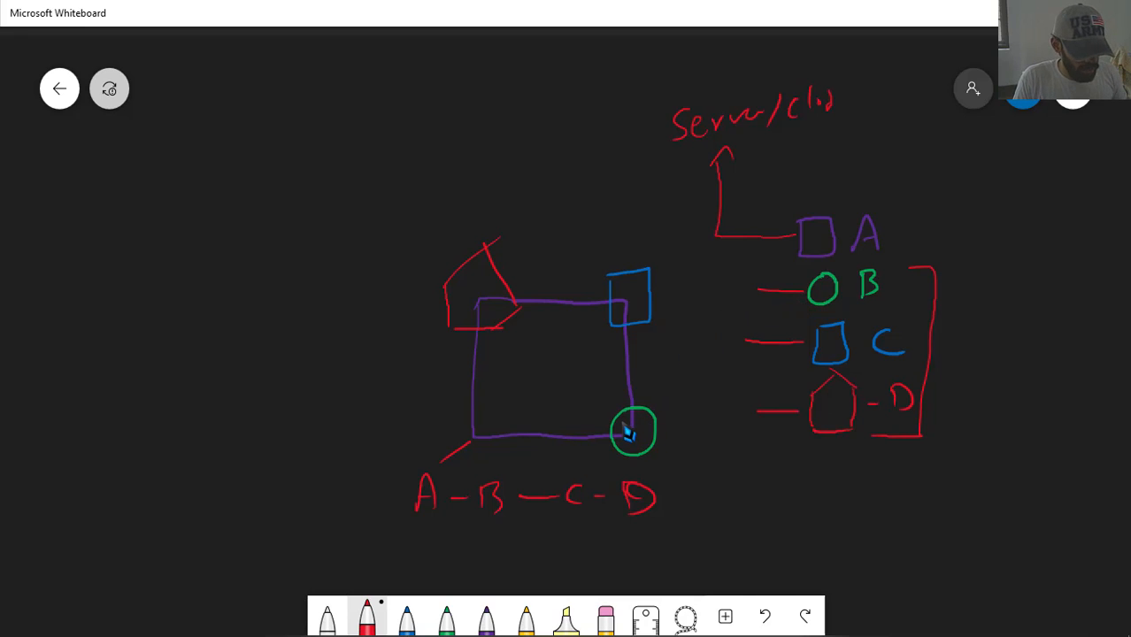
key(alt+Tab)
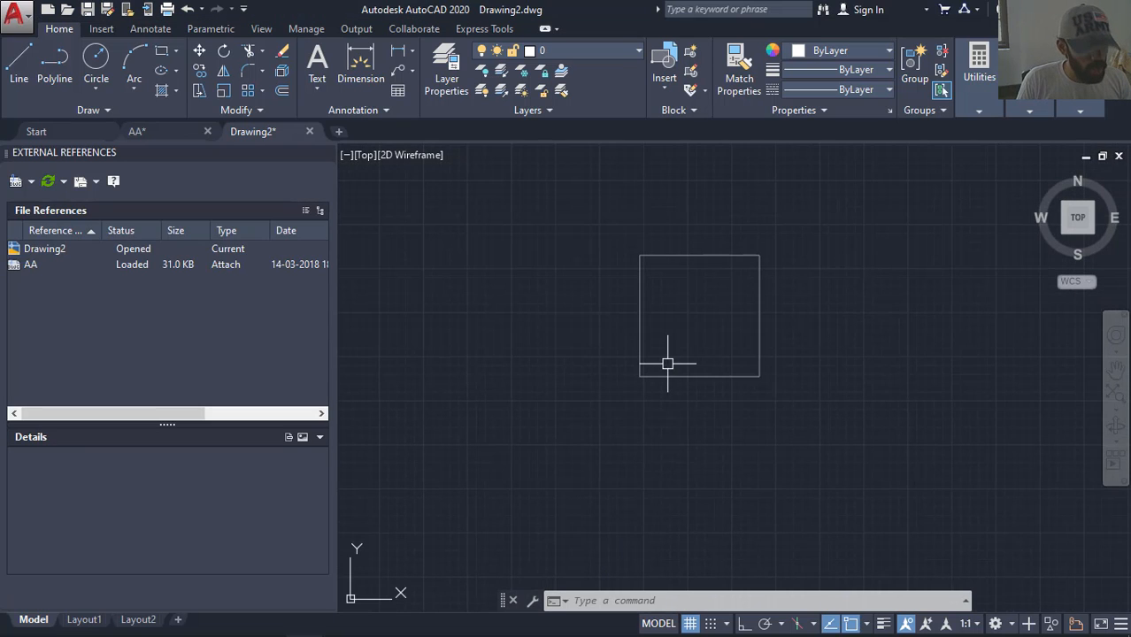
Draw a circle with a radius of about 144 centred on the referenced square's lower-right corner
text(c)
key(Return)
click(758, 376)
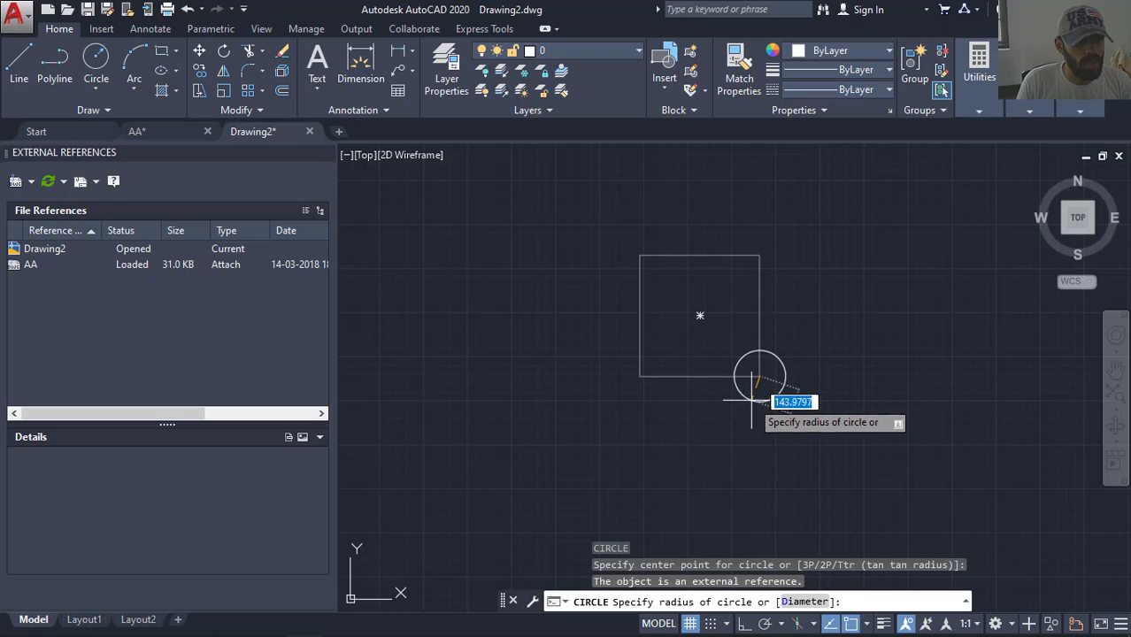
click(751, 401)
Set Drawing2's base point at the lower-left corner of the referenced square with the BASE command
scroll(752, 372, up, 2)
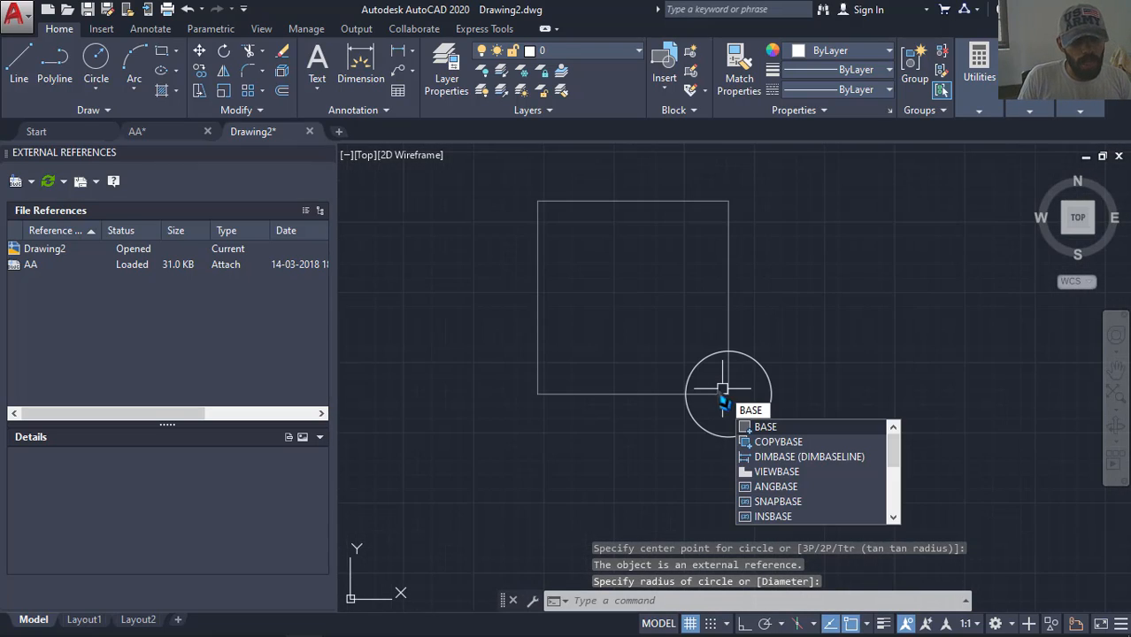
key(Return)
click(532, 393)
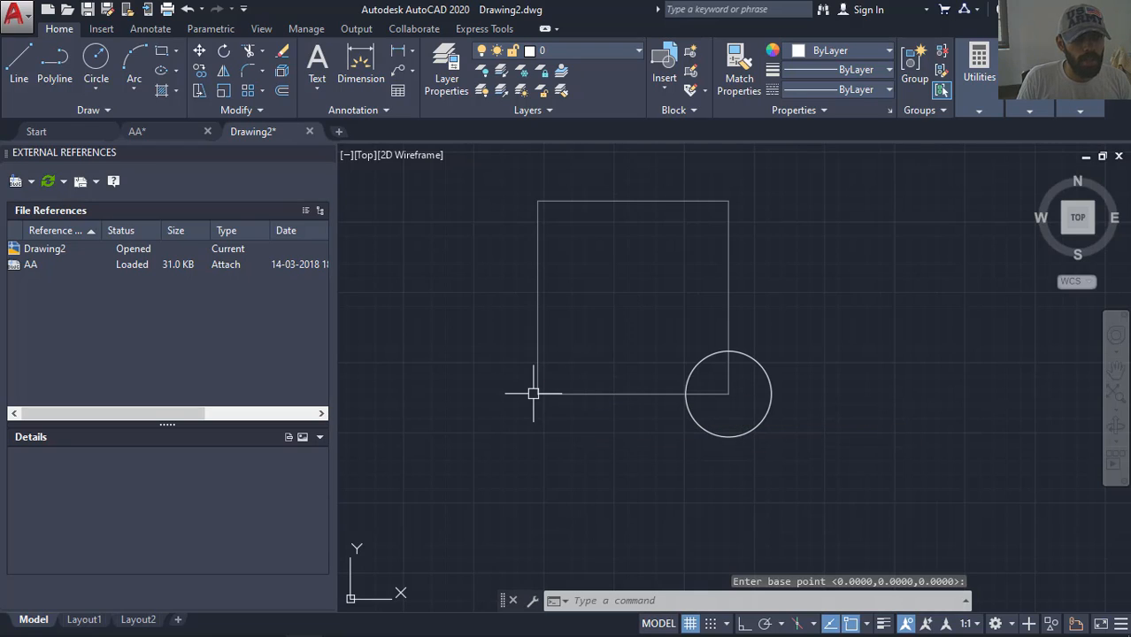
Save the drawing containing the circle and the referenced square as BB in the Documents folder
key(ctrl+s)
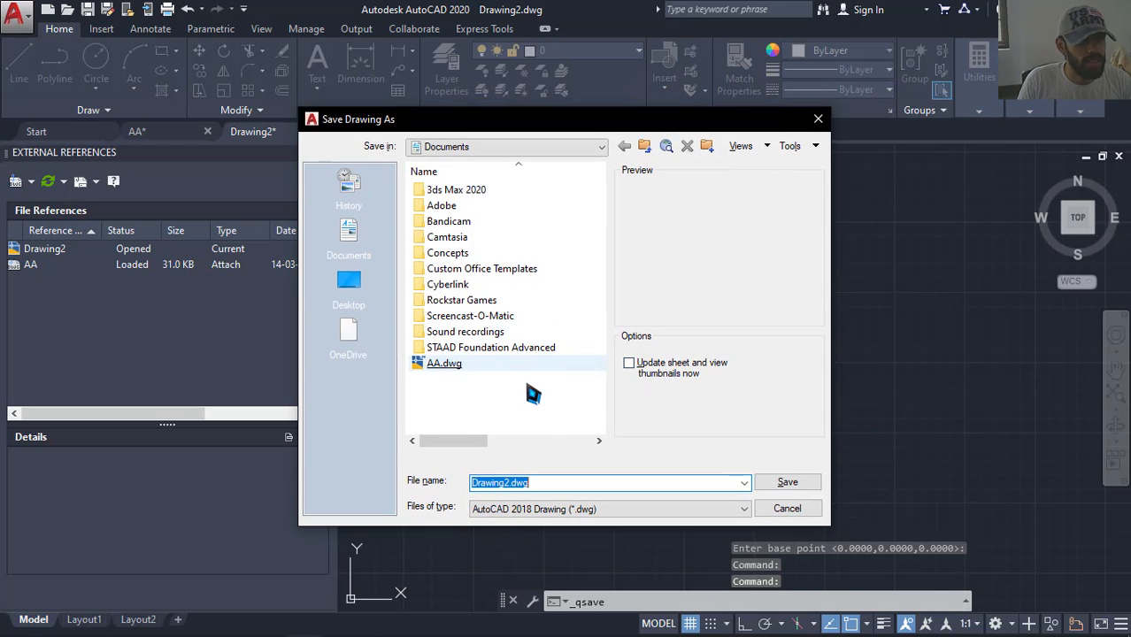
text(BB)
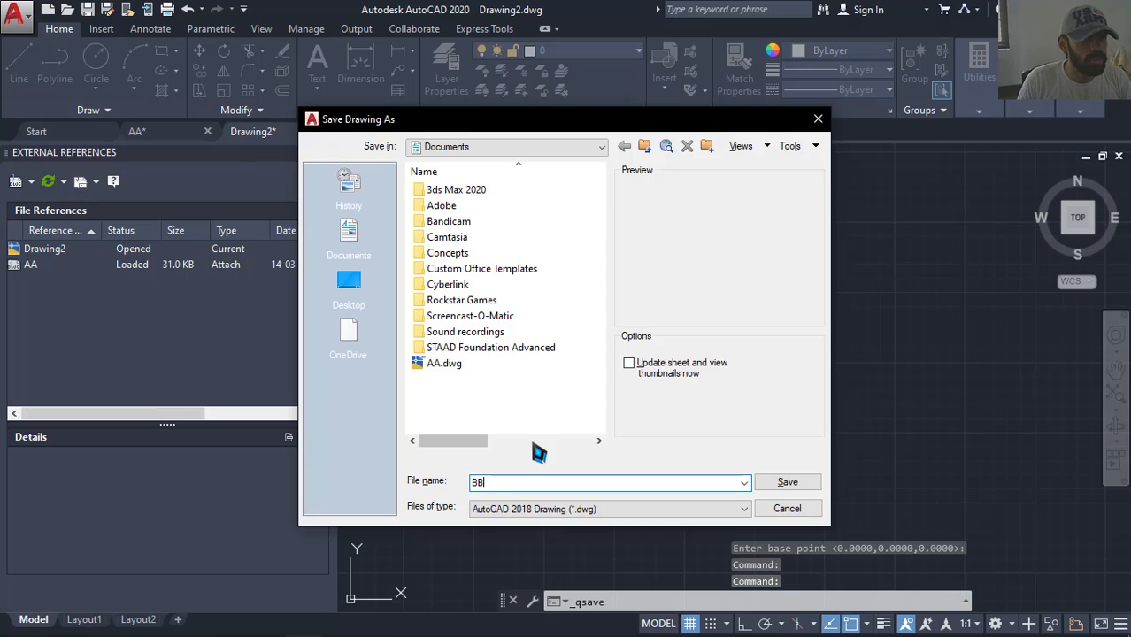
click(786, 482)
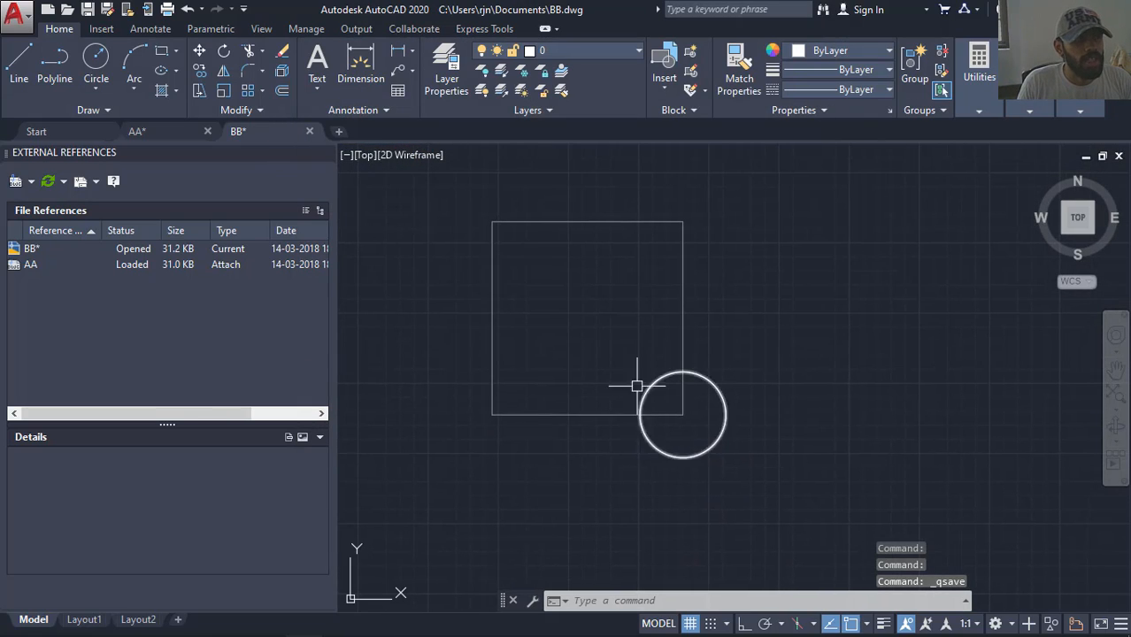
Create a new drawing and attach AA.dwg to it as an external reference at scale 1, placing it in the drawing area
click(339, 132)
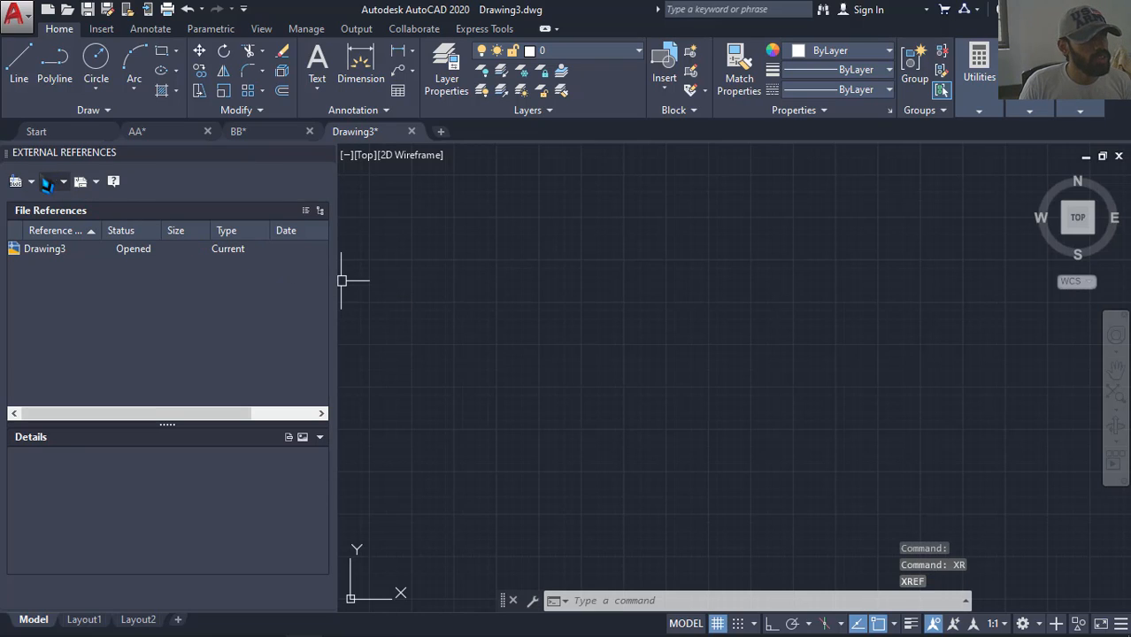
click(15, 180)
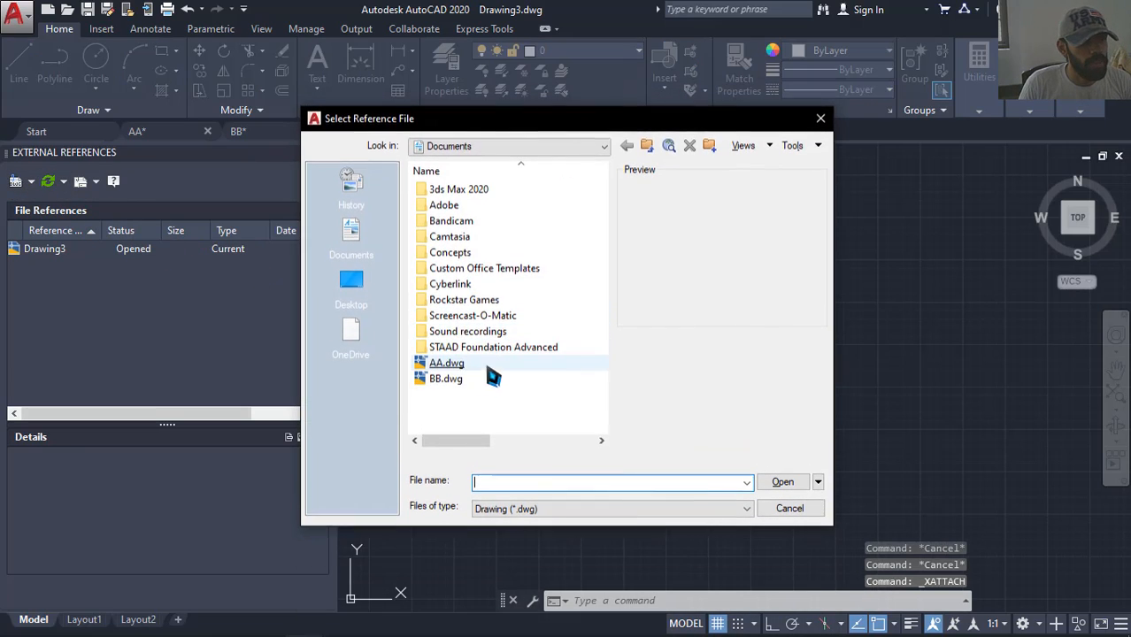
double_click(454, 364)
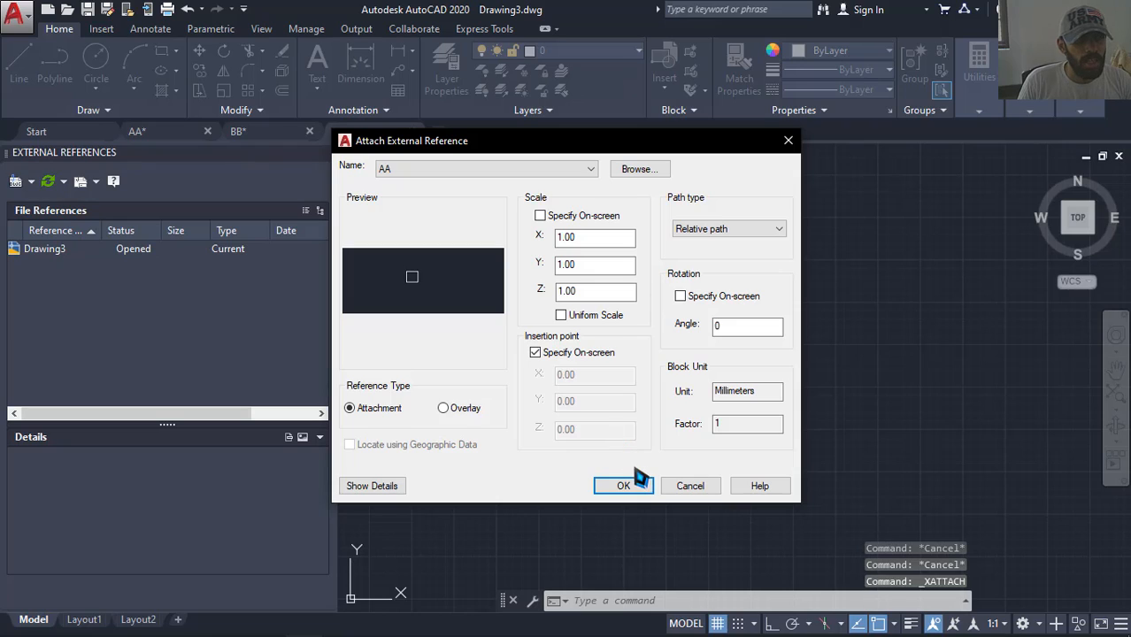
click(623, 486)
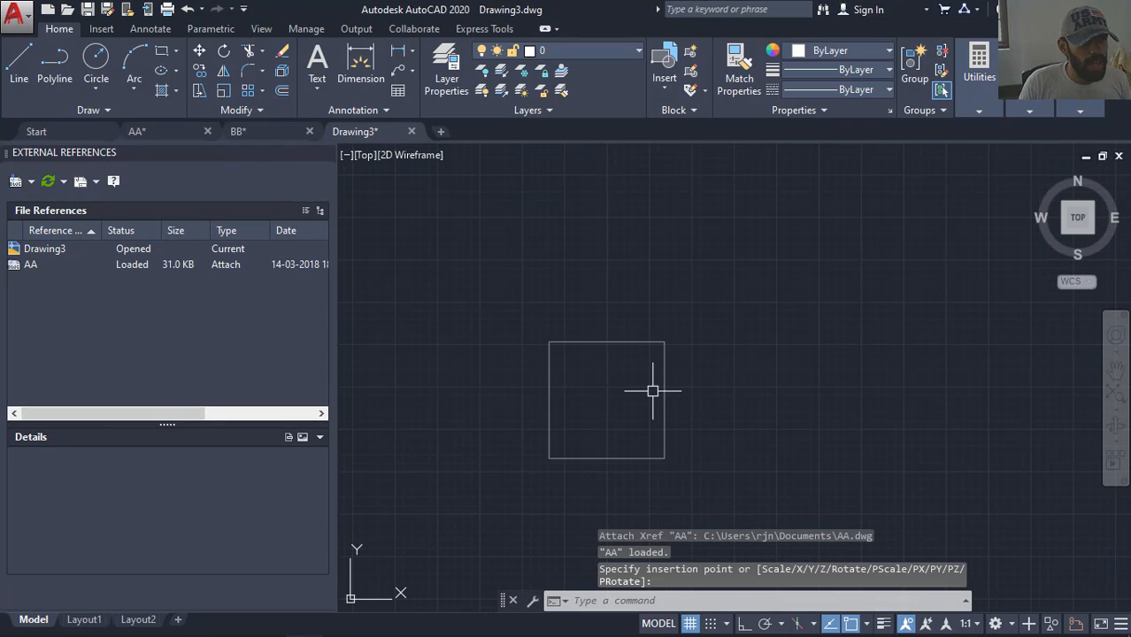
Switch to Microsoft Whiteboard to check where shape C sits on the sketched square, and return to AutoCAD
key(alt+Tab)
click(549, 300)
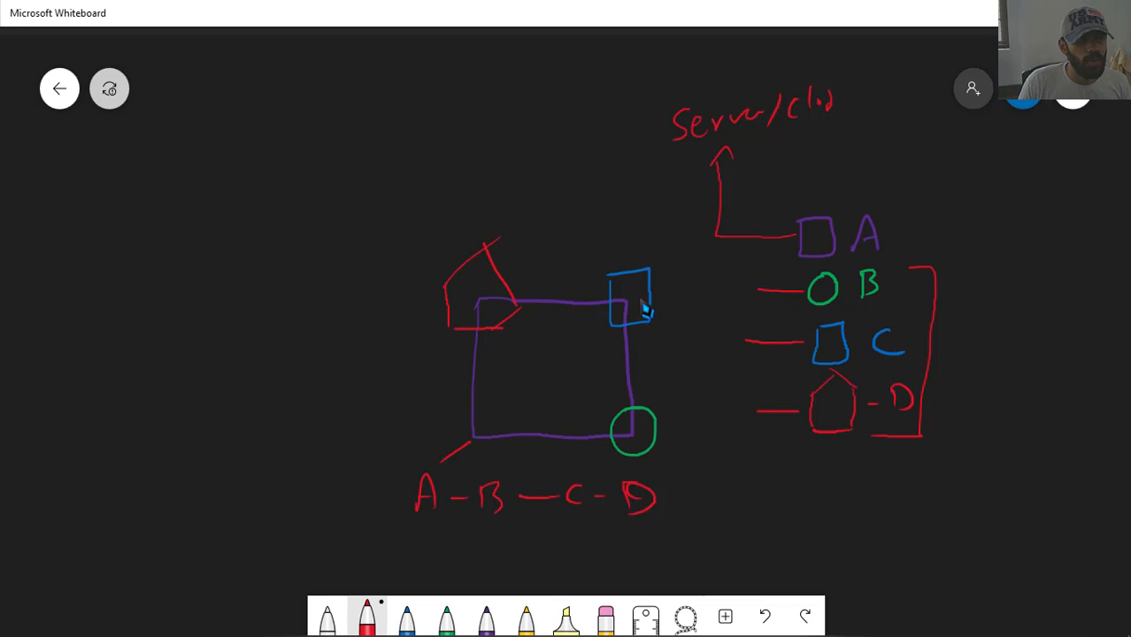
key(alt+Tab)
Draw a small rectangle overlapping the upper-right corner of the referenced square
text(rec)
key(Return)
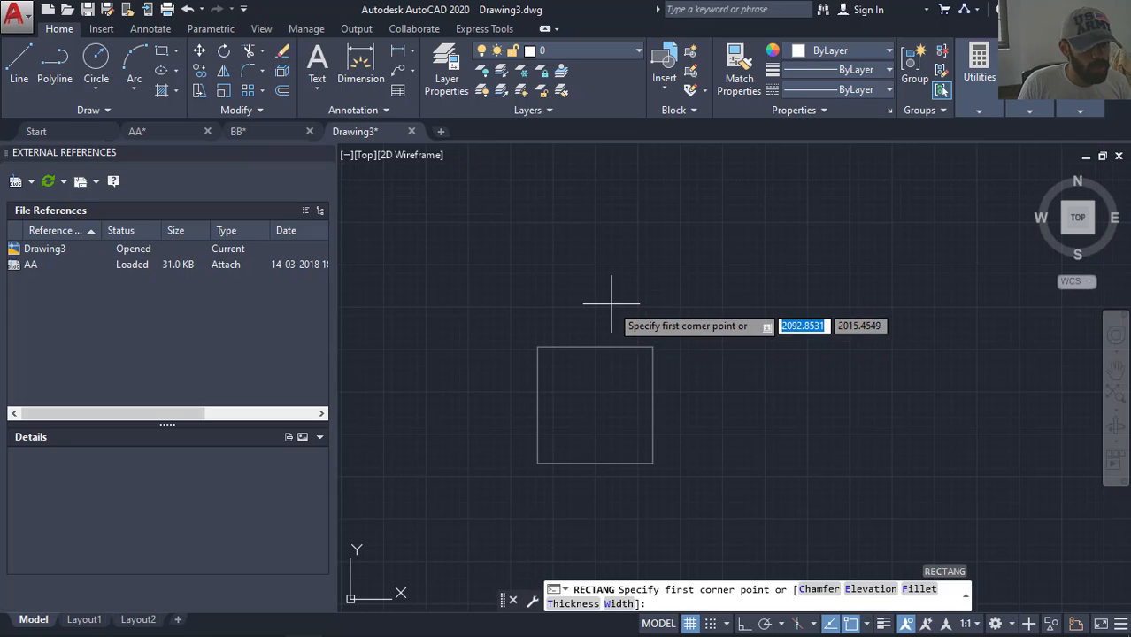
click(612, 305)
click(691, 372)
key(Escape)
click(673, 373)
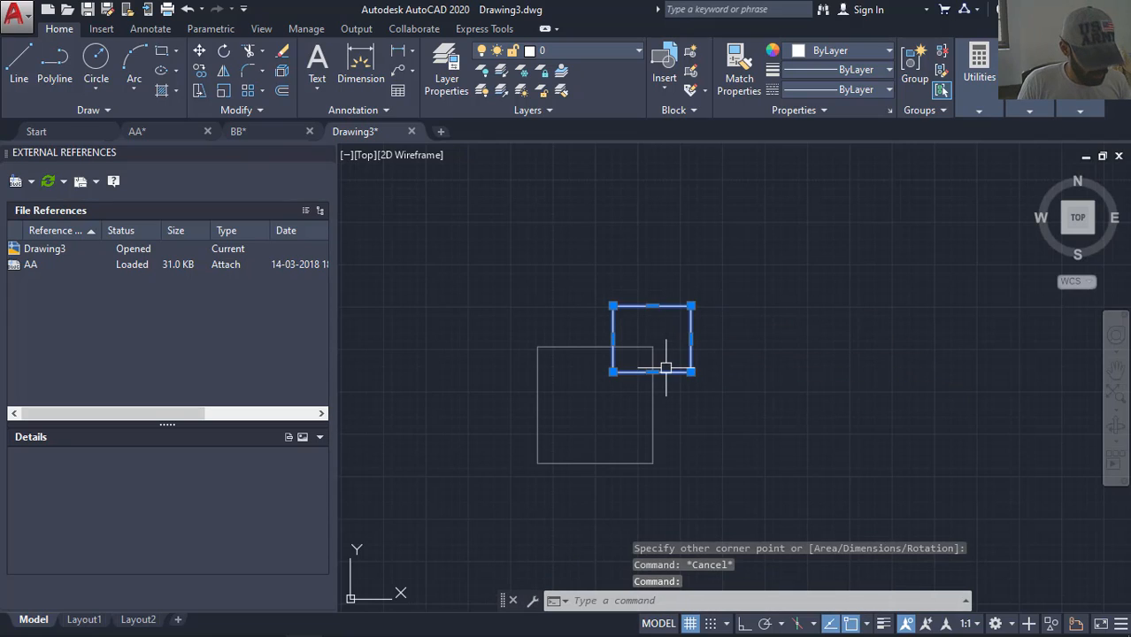
key(Escape)
Move the small rectangle by its geometric centre onto the referenced square's upper-right corner
text(m)
key(Return)
click(664, 371)
key(Return)
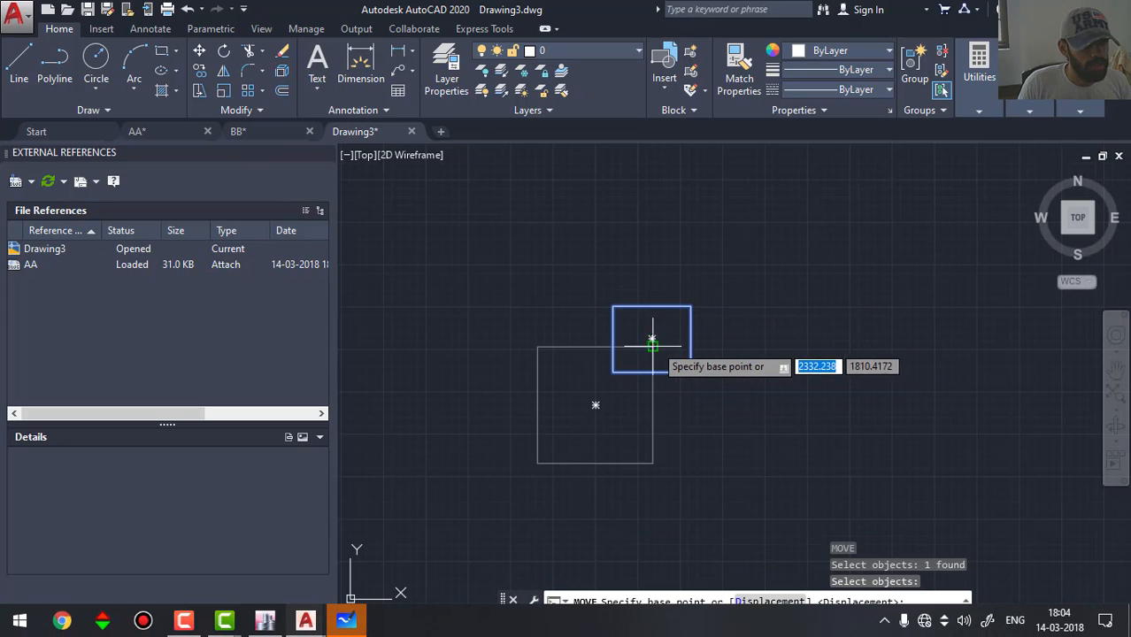
click(651, 344)
key(Escape)
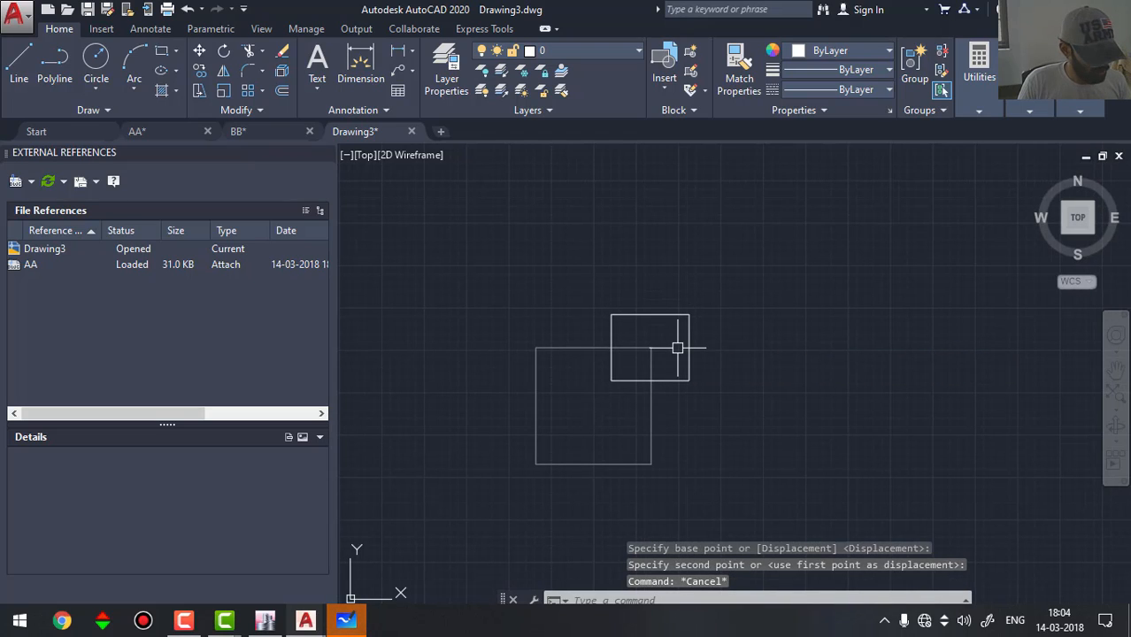
Set Drawing3's base point at the referenced square's lower-left corner with the BASE command, and save the drawing as CC
text(base)
key(Return)
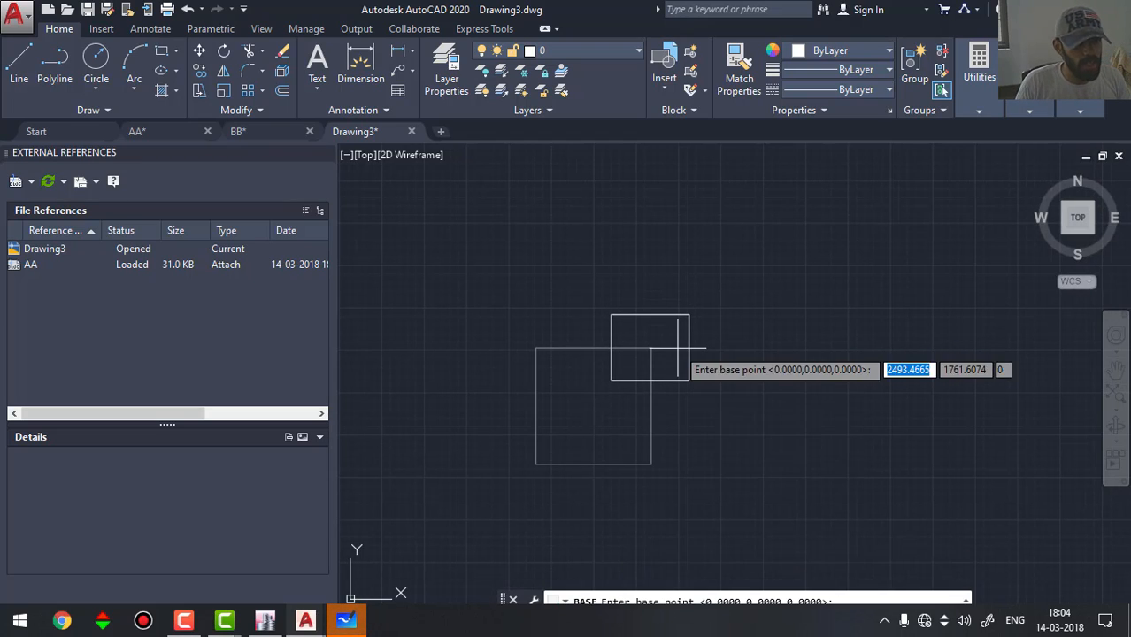
click(536, 463)
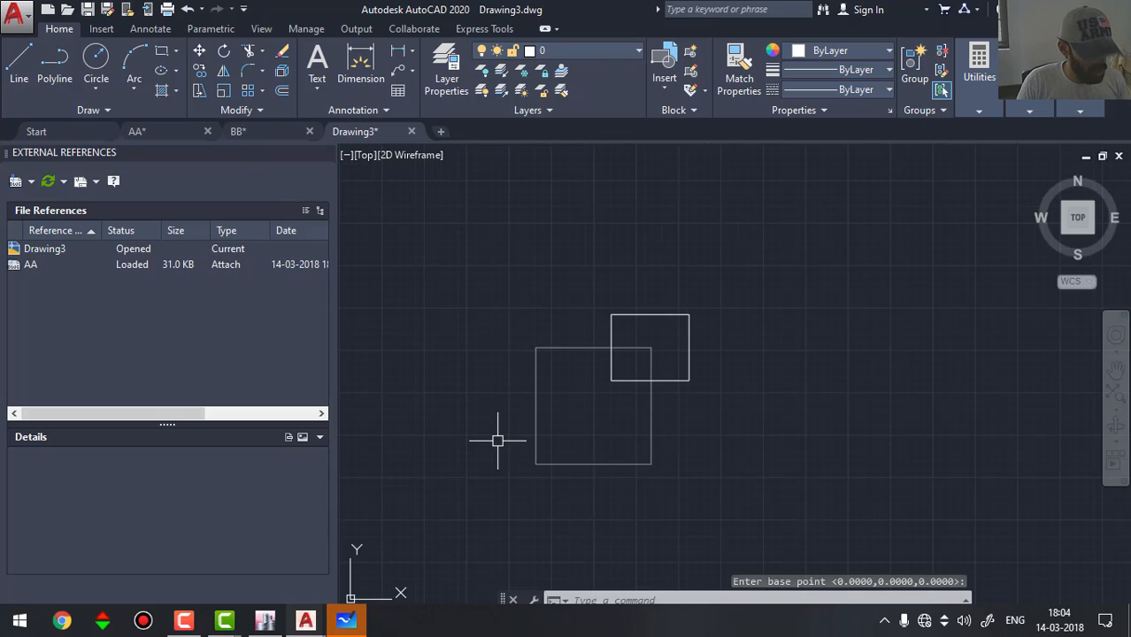
key(ctrl+s)
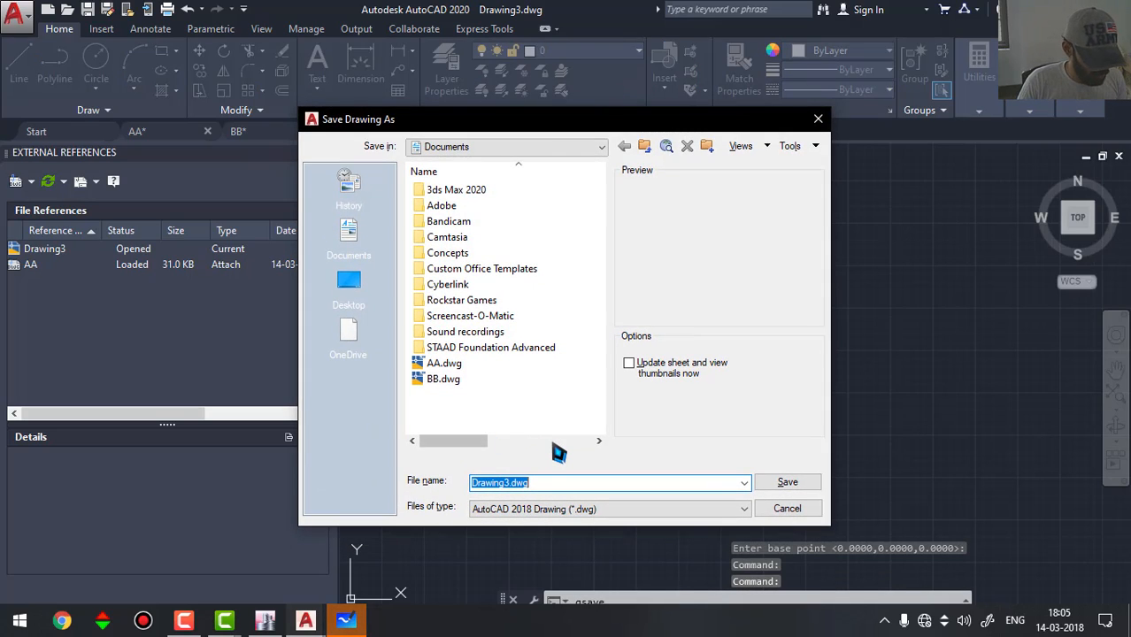
text(CC)
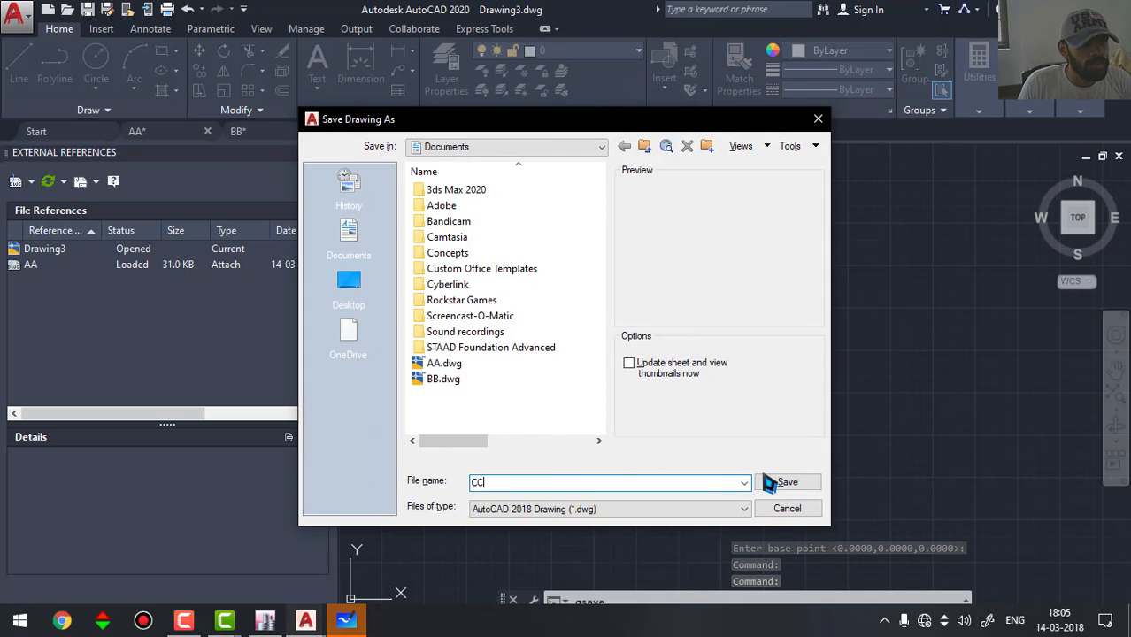
click(769, 482)
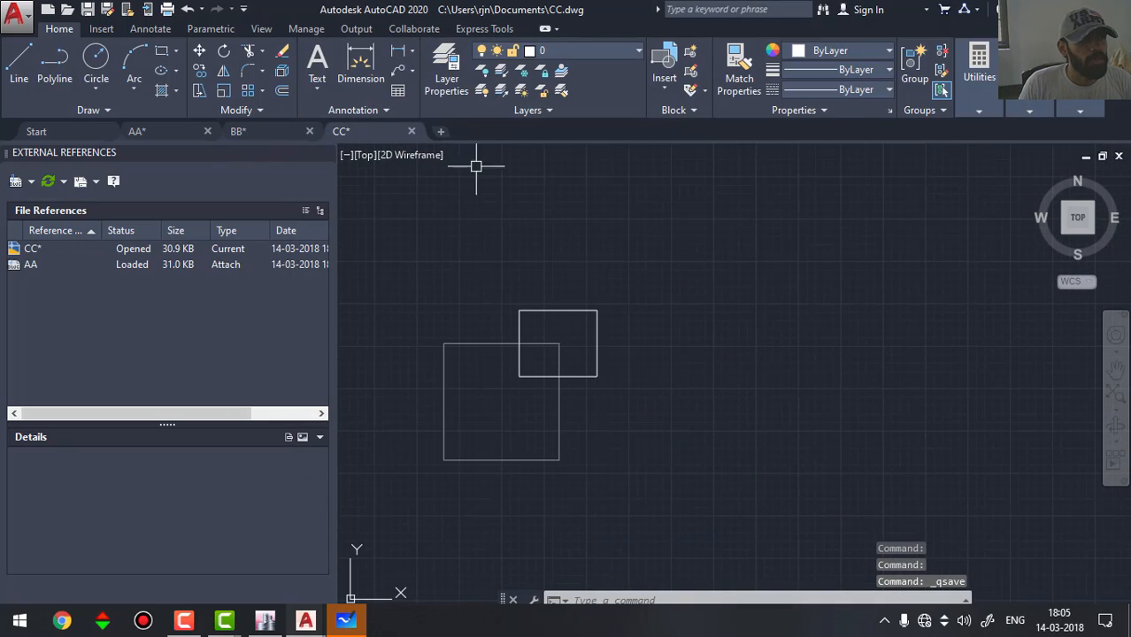
Start another new drawing and attach AA.dwg as an external reference at scale 1, placing it in the drawing area
click(441, 132)
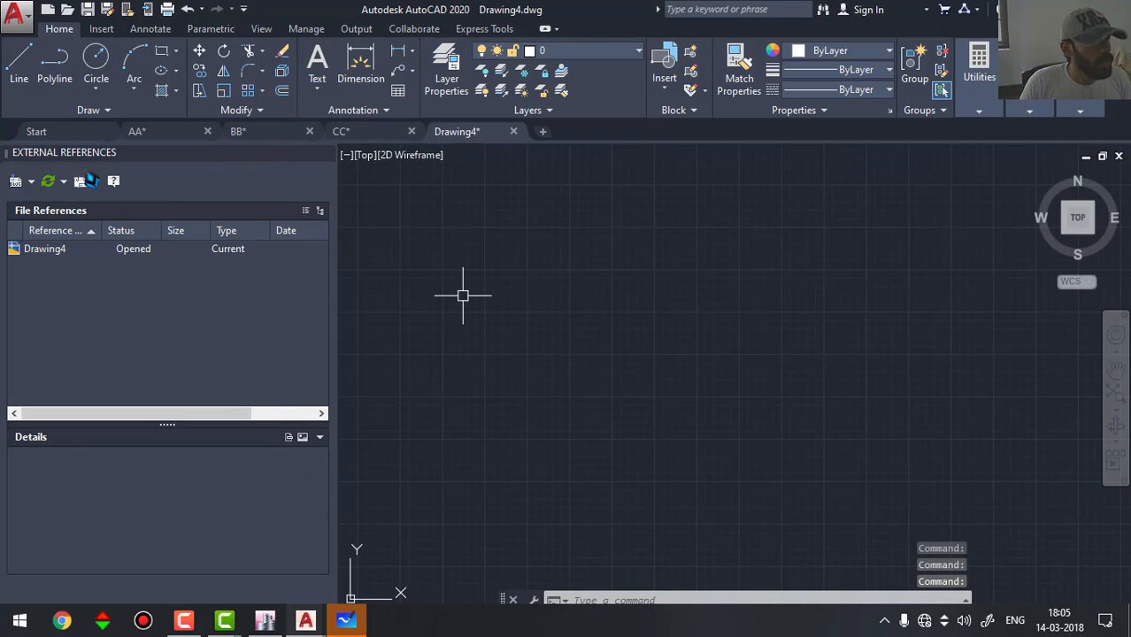
click(13, 181)
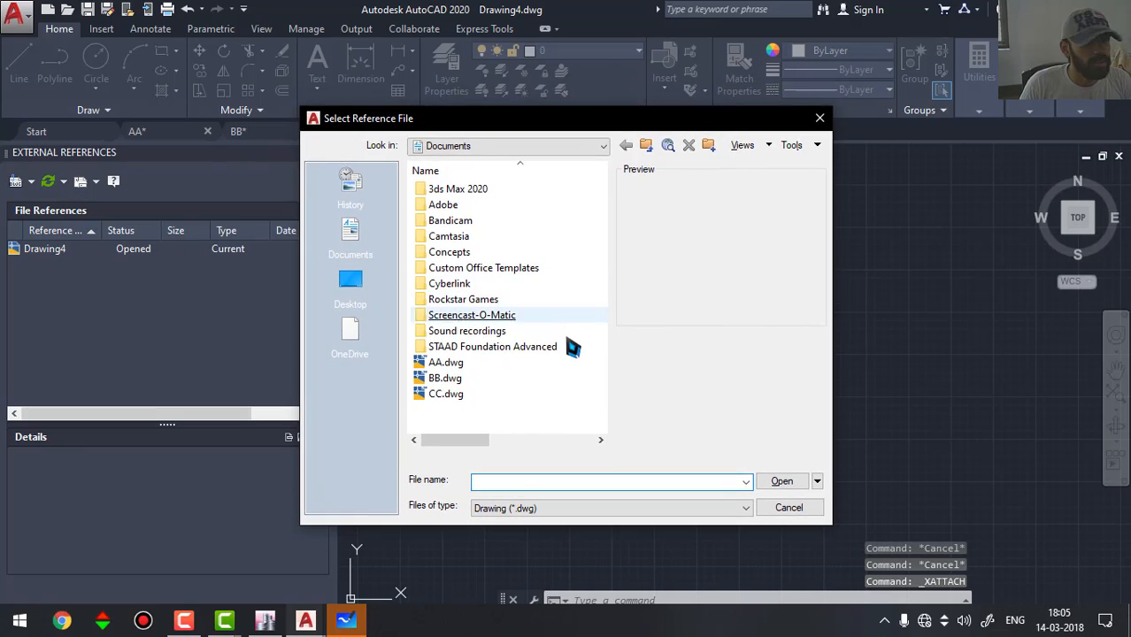
double_click(460, 363)
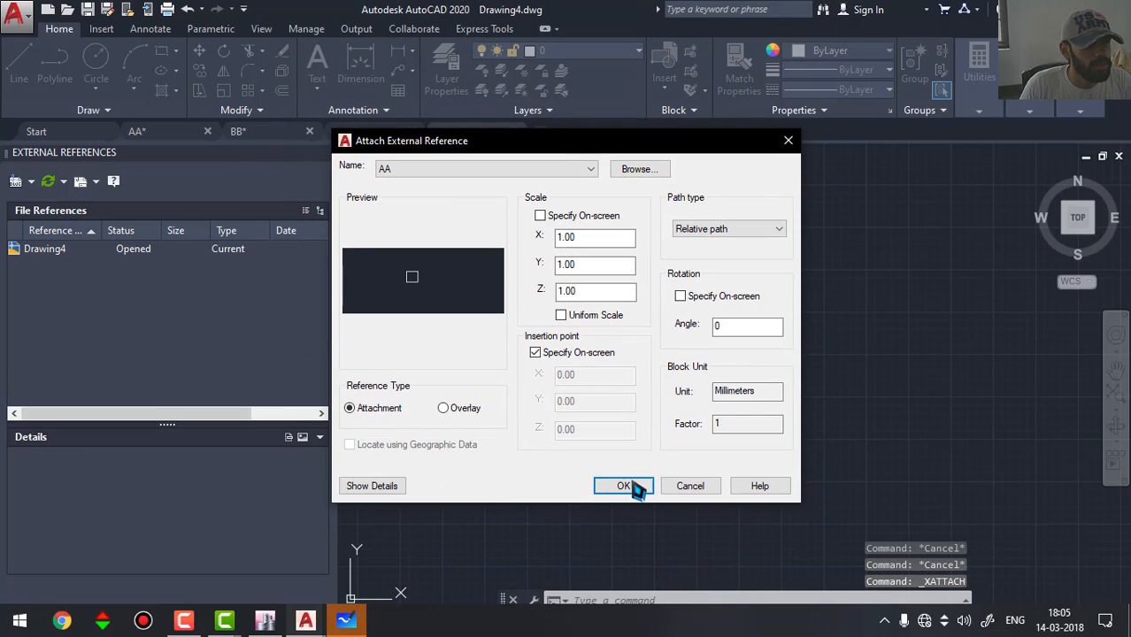
click(630, 486)
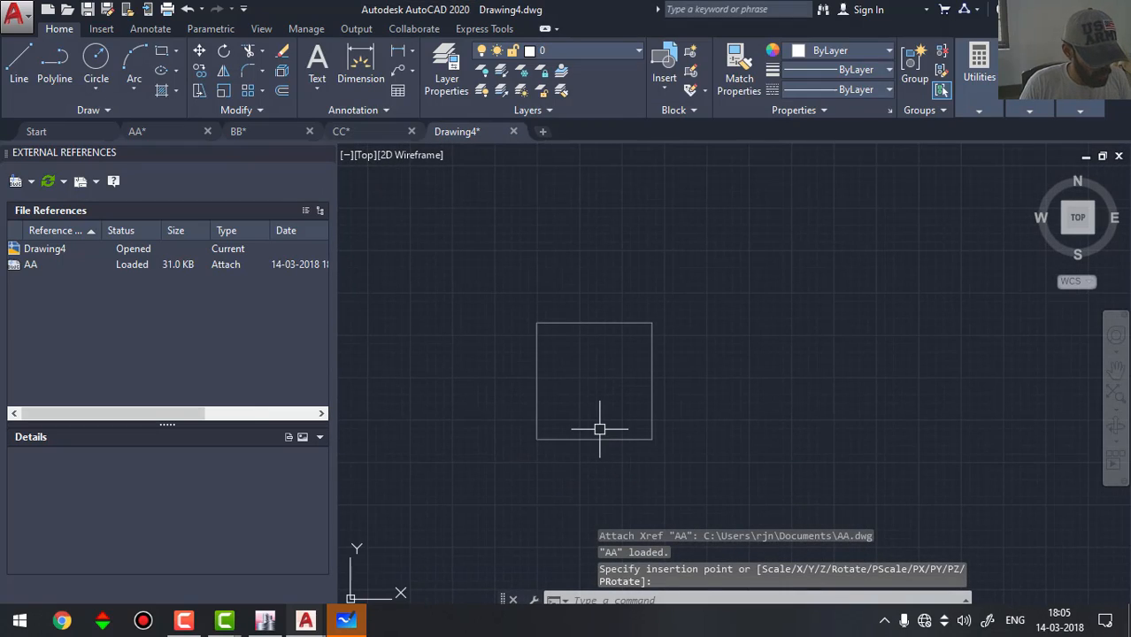
Draw an upright 5-sided polygon, inscribed in a circle, centred on the referenced square's upper-left corner with Ortho on
text(pol)
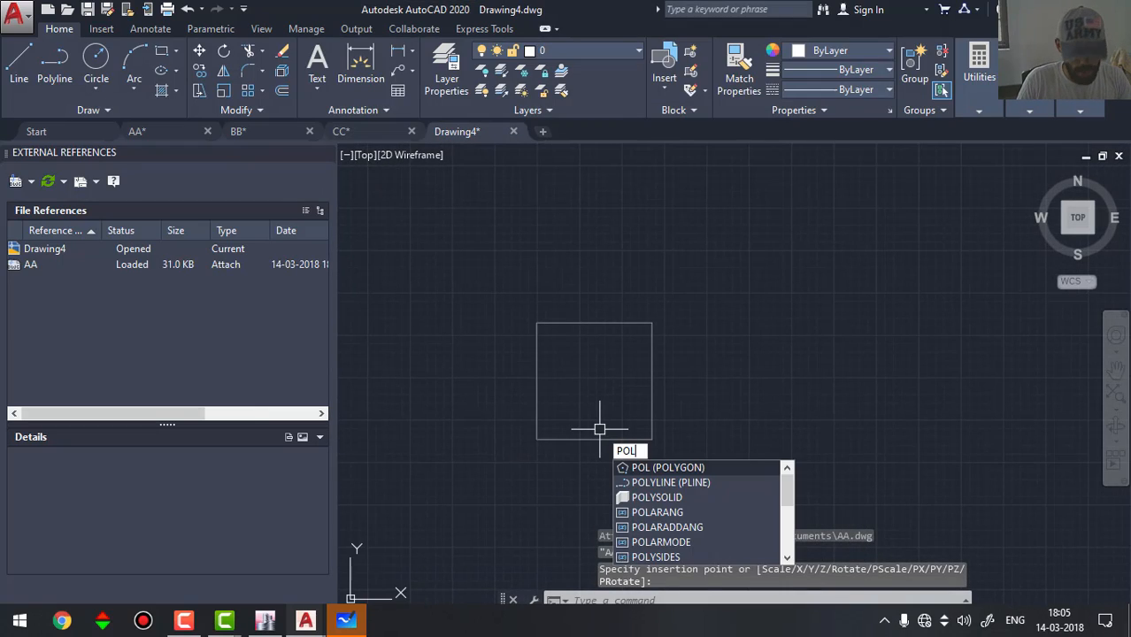
key(Return)
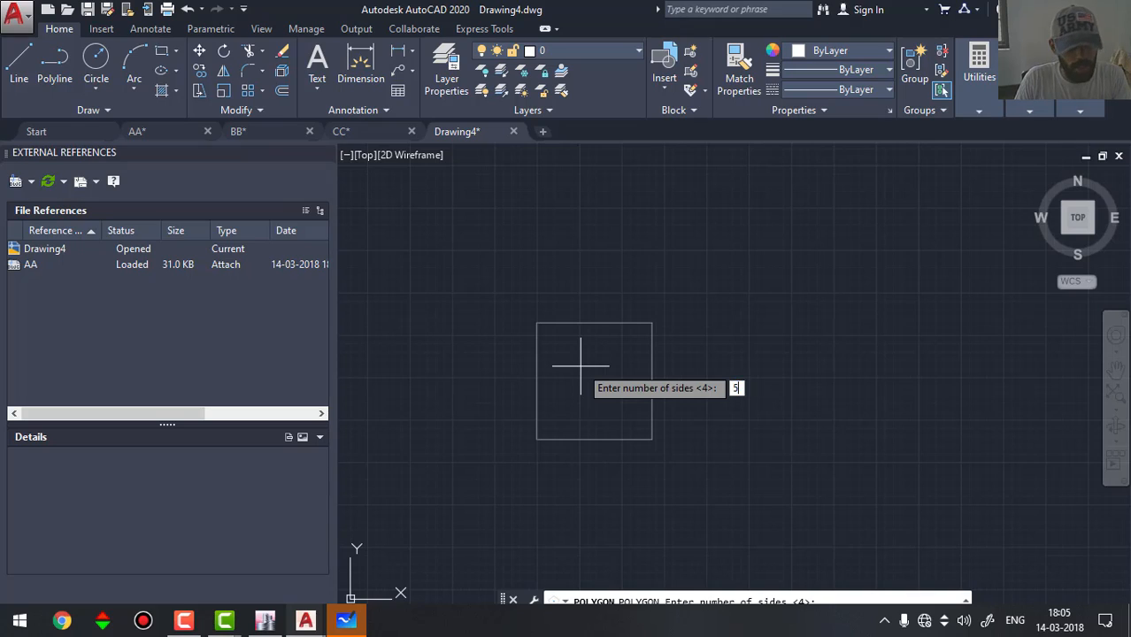
key(Return)
click(540, 326)
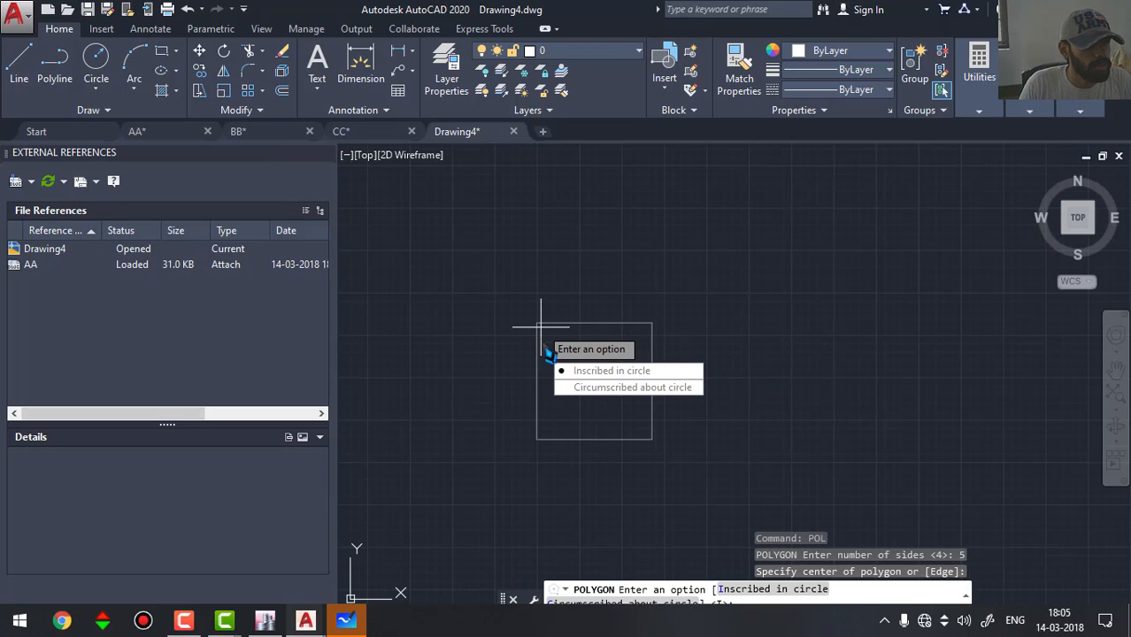
key(Return)
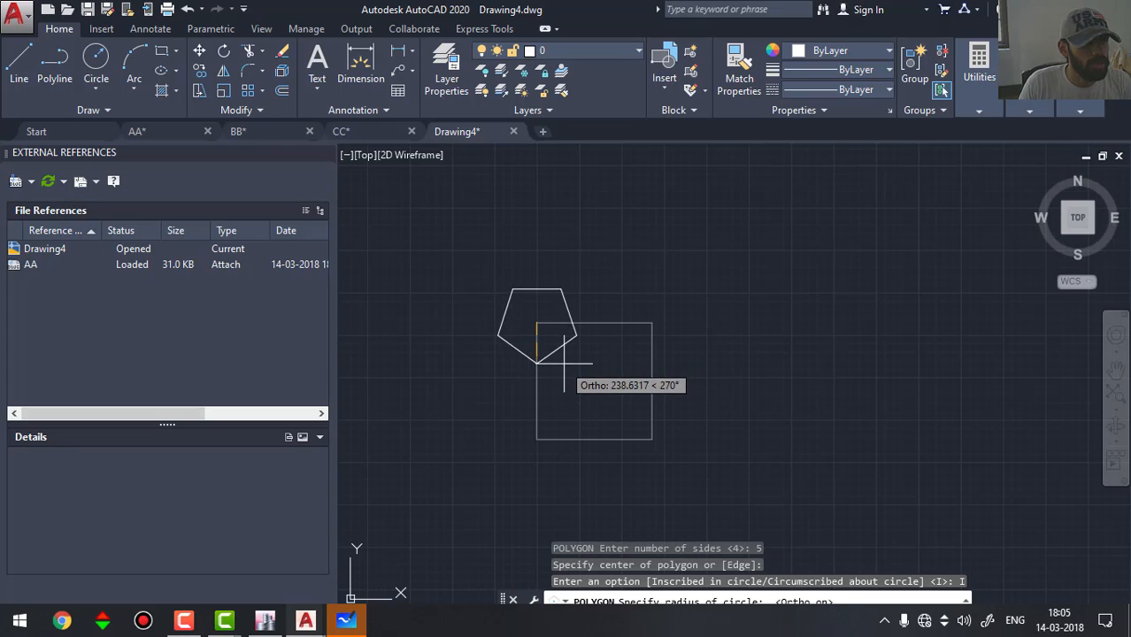
key(F8)
click(557, 283)
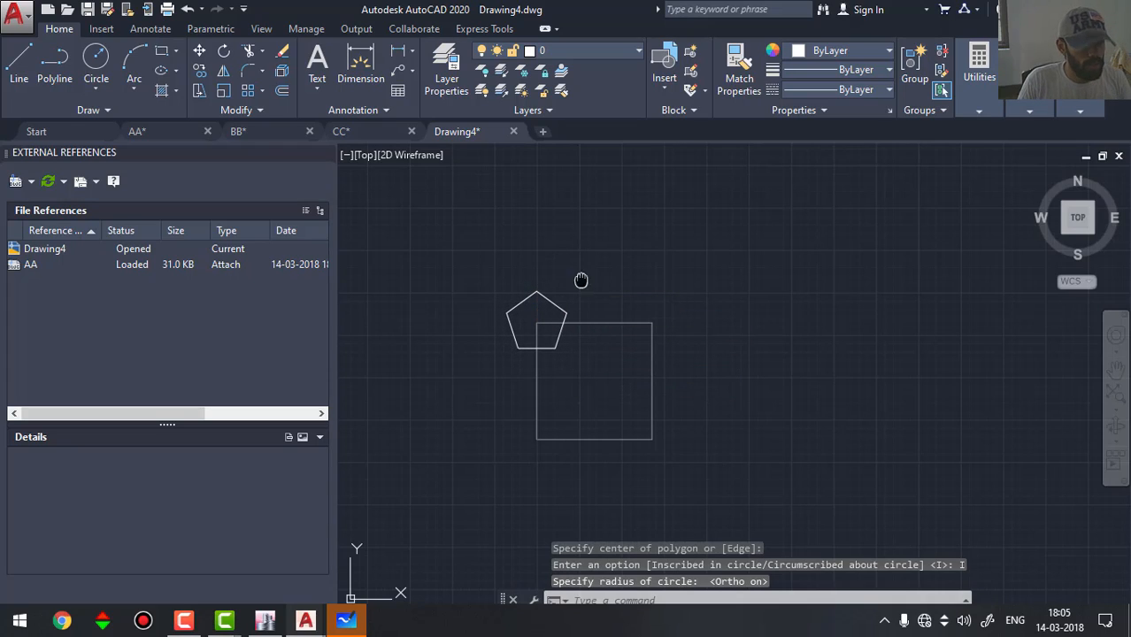
Set Drawing4's base point at the referenced square's lower-left corner with the BASE command, and save the drawing as DD
key(Return)
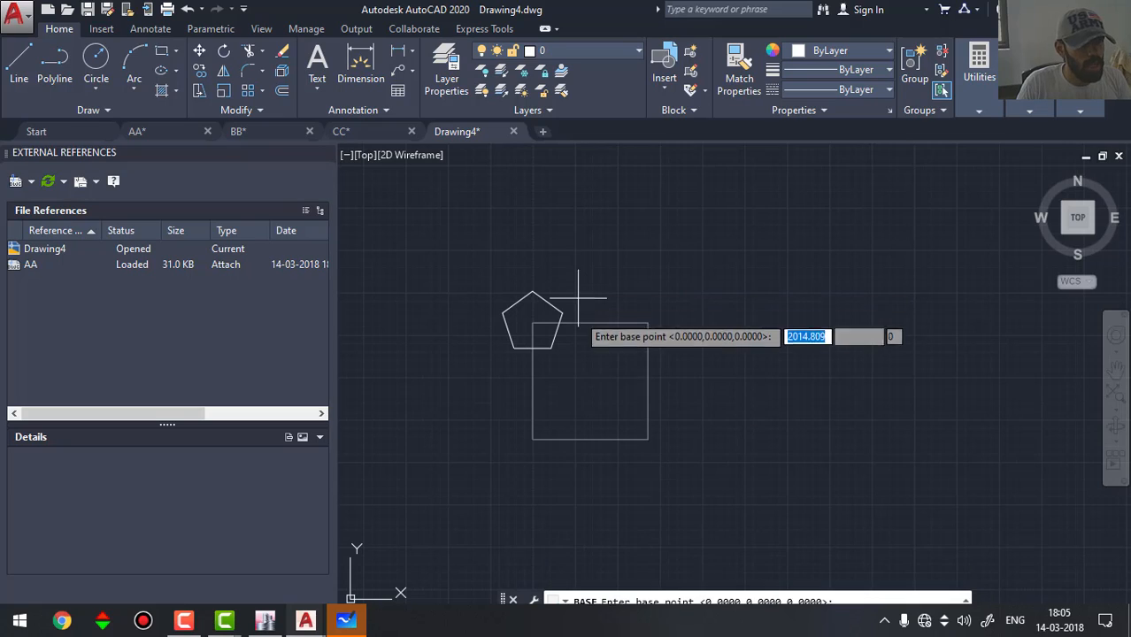
click(532, 439)
middle_drag(545, 384, 531, 393)
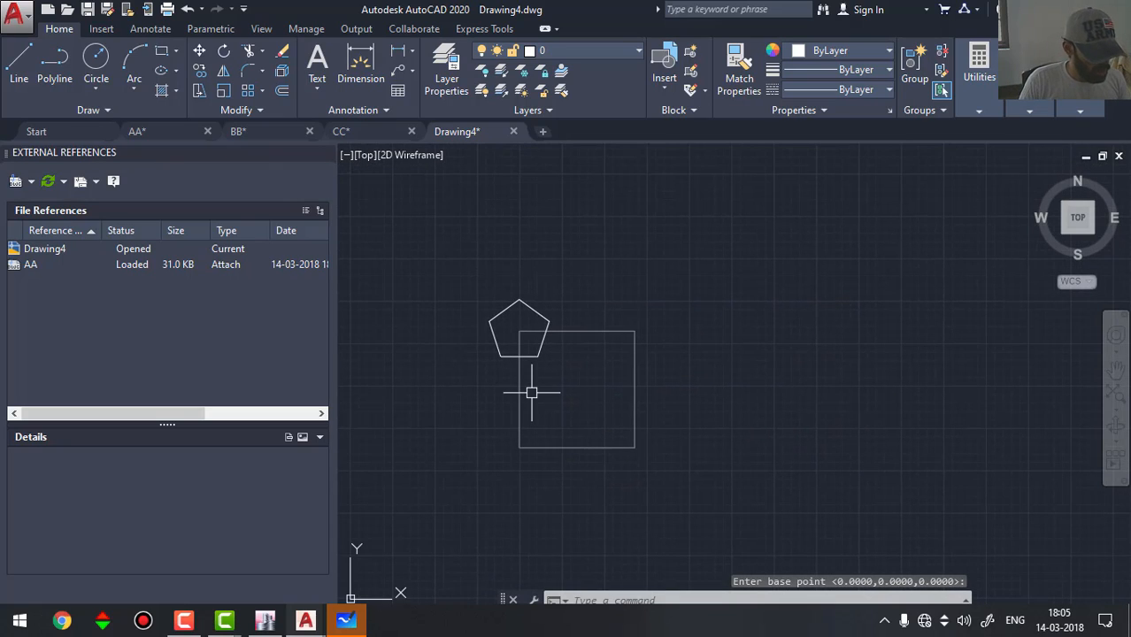
key(Return)
key(ctrl+s)
text(D)
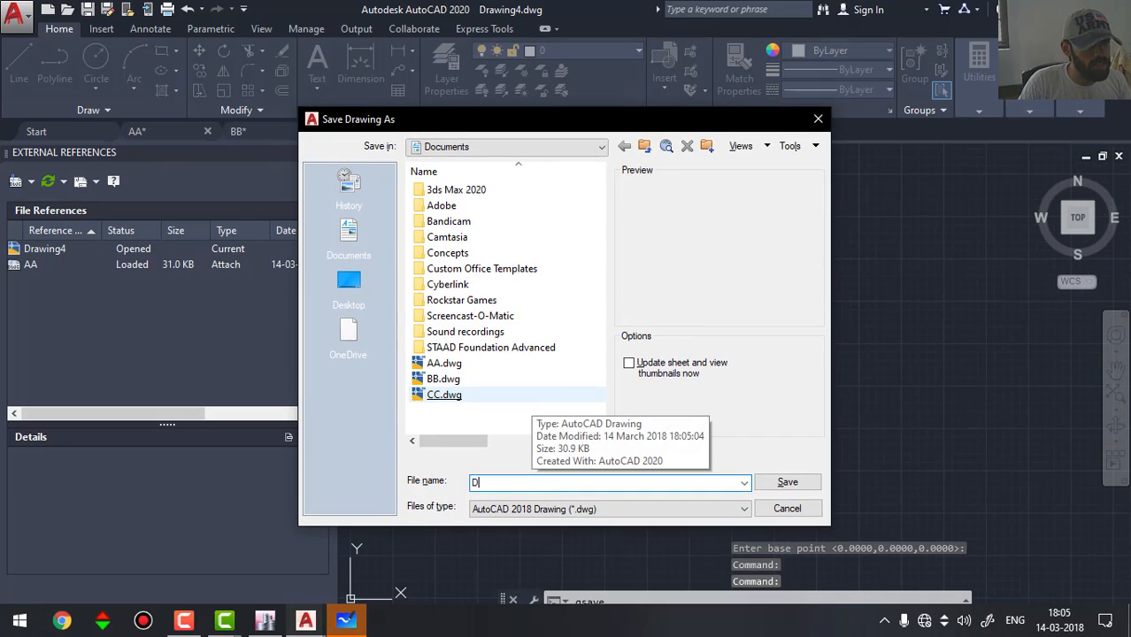
text(D)
click(788, 483)
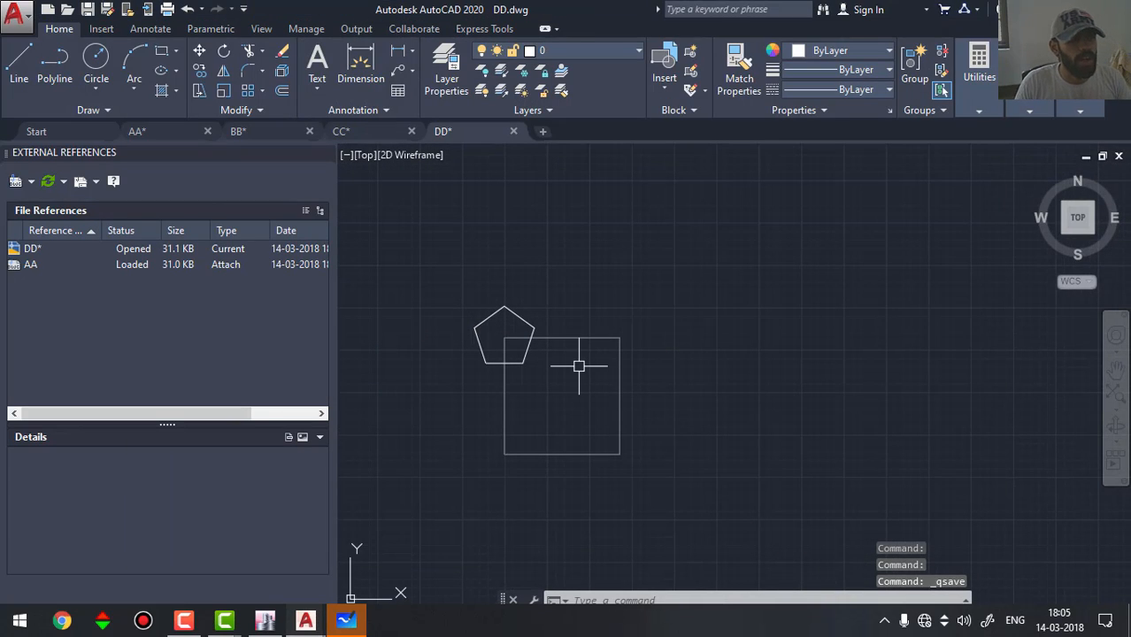
Switch to Microsoft Whiteboard, dismiss the connection dialog and review the sketch of shapes A to D
key(alt+Tab)
click(651, 180)
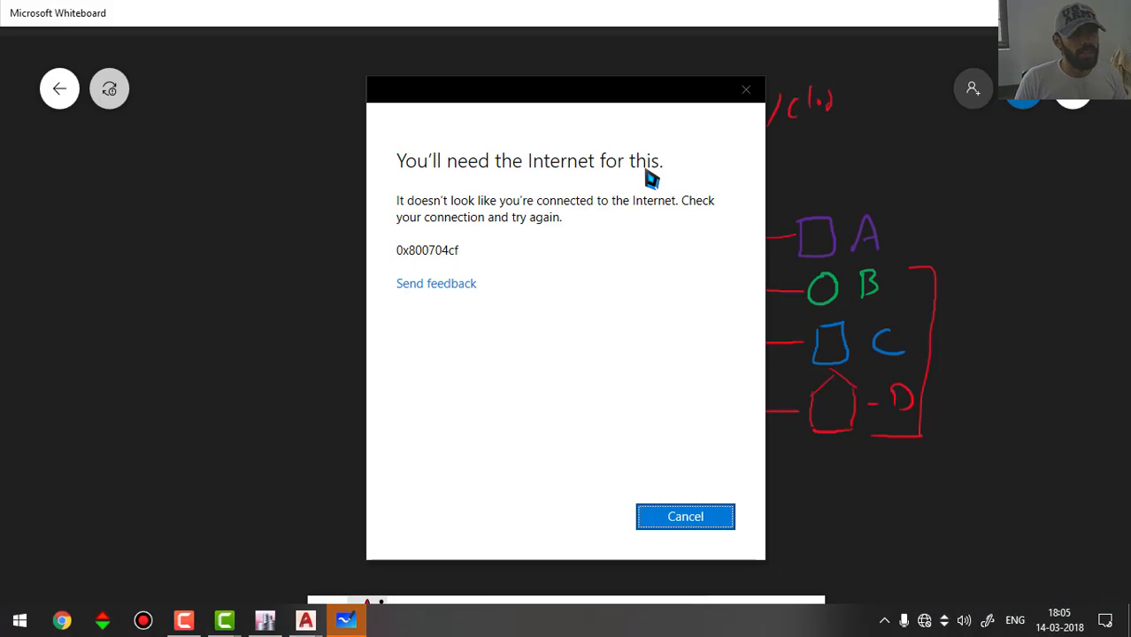
click(699, 519)
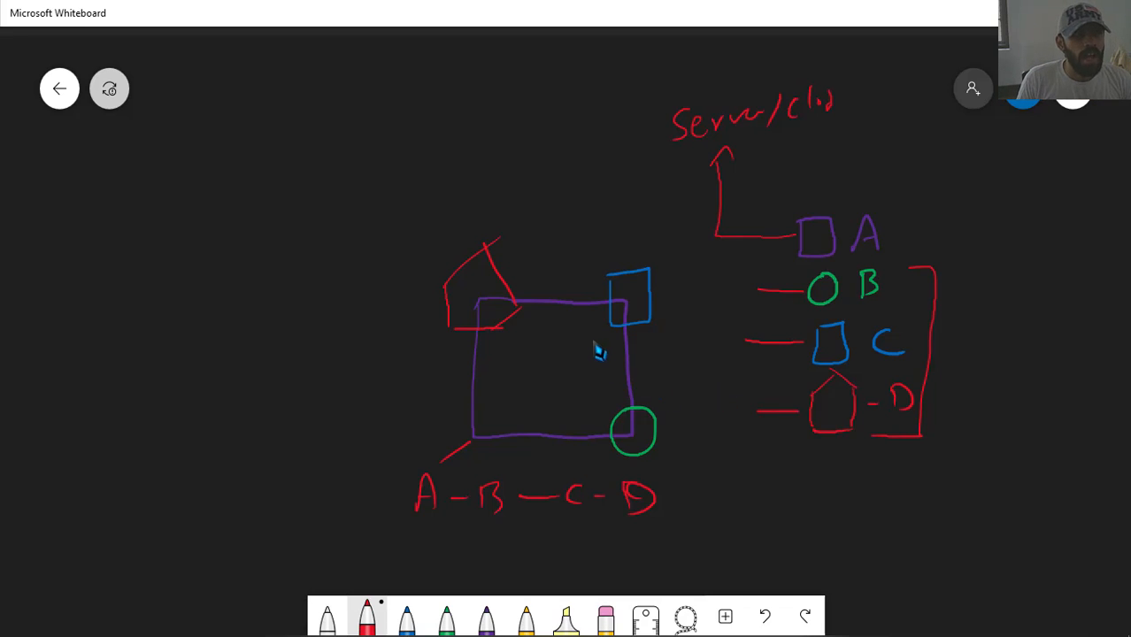
Return to AutoCAD and look through drawings AA, BB, CC and DD, checking the AA reference's details in DD
key(alt+Tab)
click(145, 130)
click(236, 134)
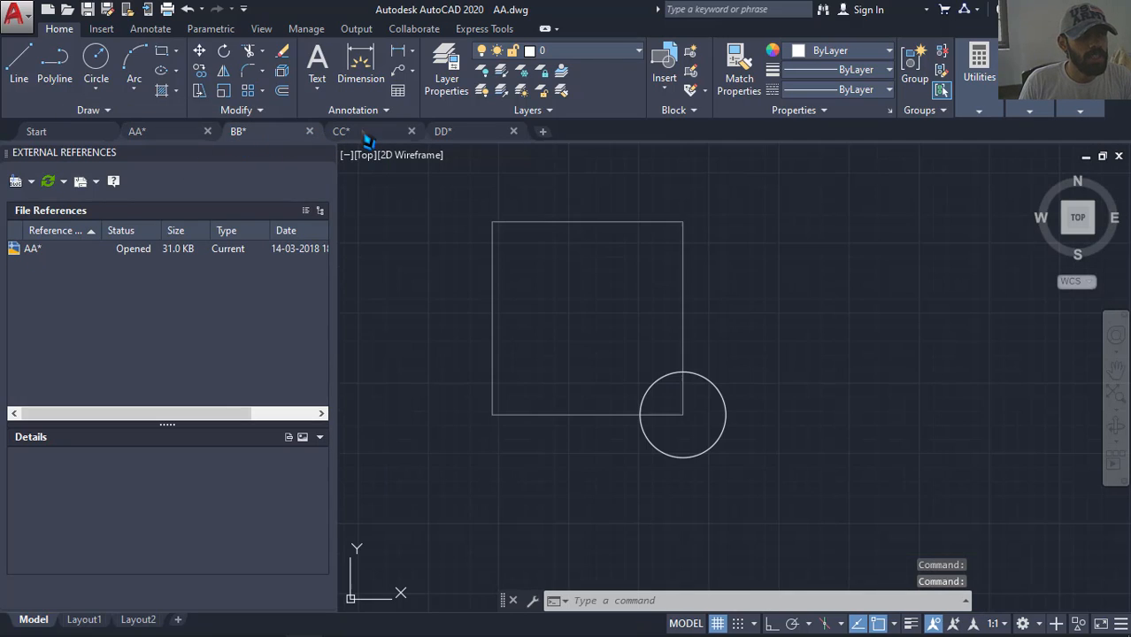
click(364, 133)
click(445, 133)
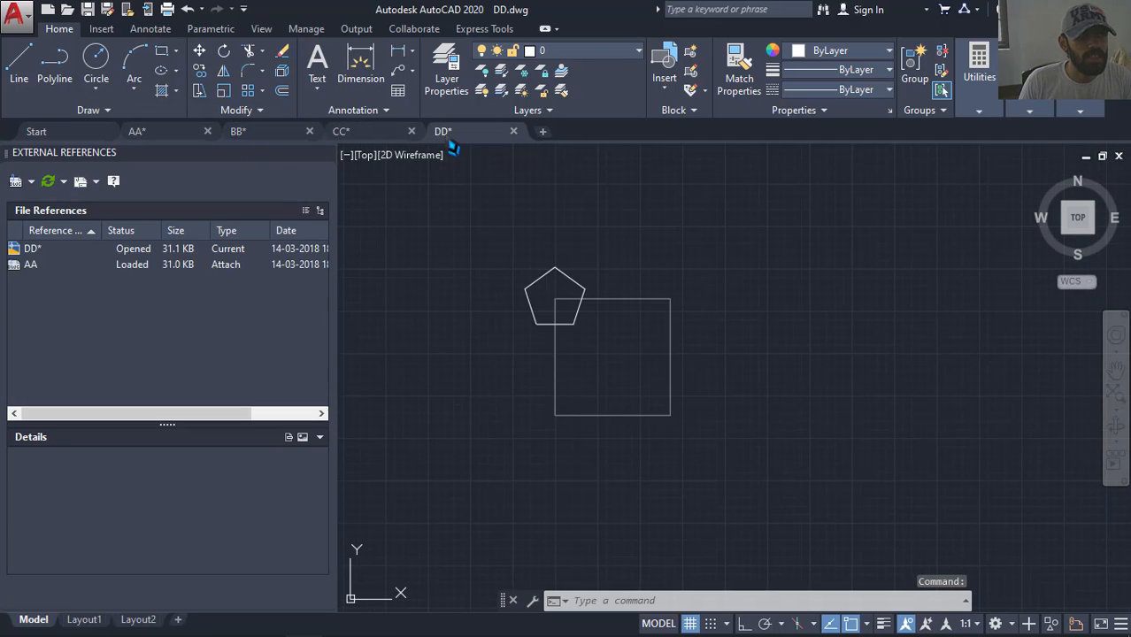
click(631, 298)
key(Escape)
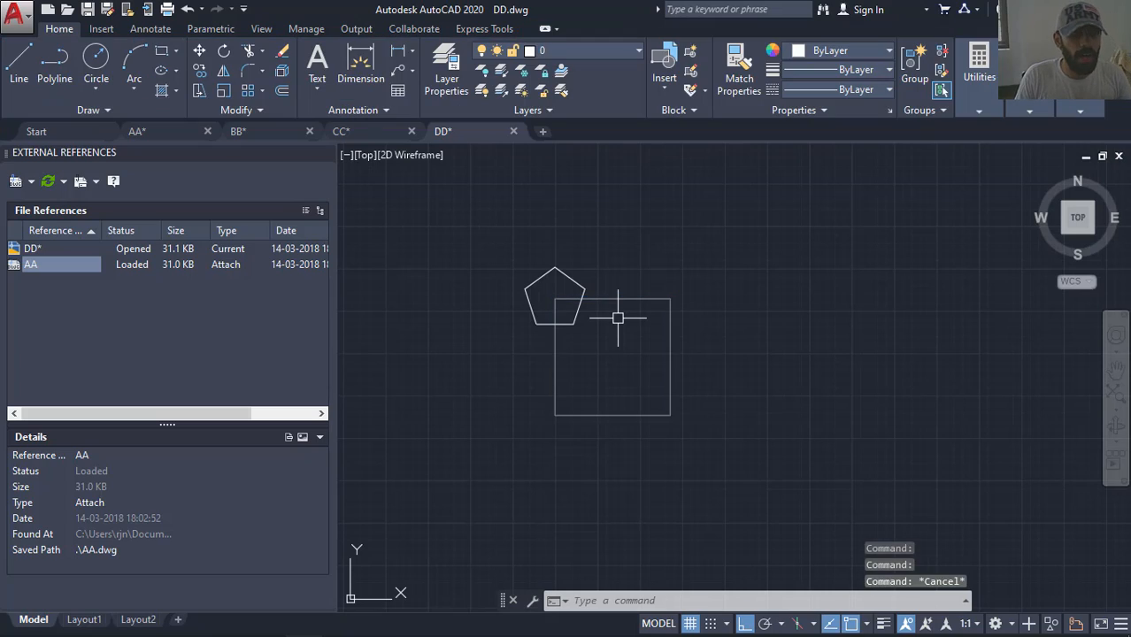
Switch to base drawing AA and bring its square into view
click(186, 137)
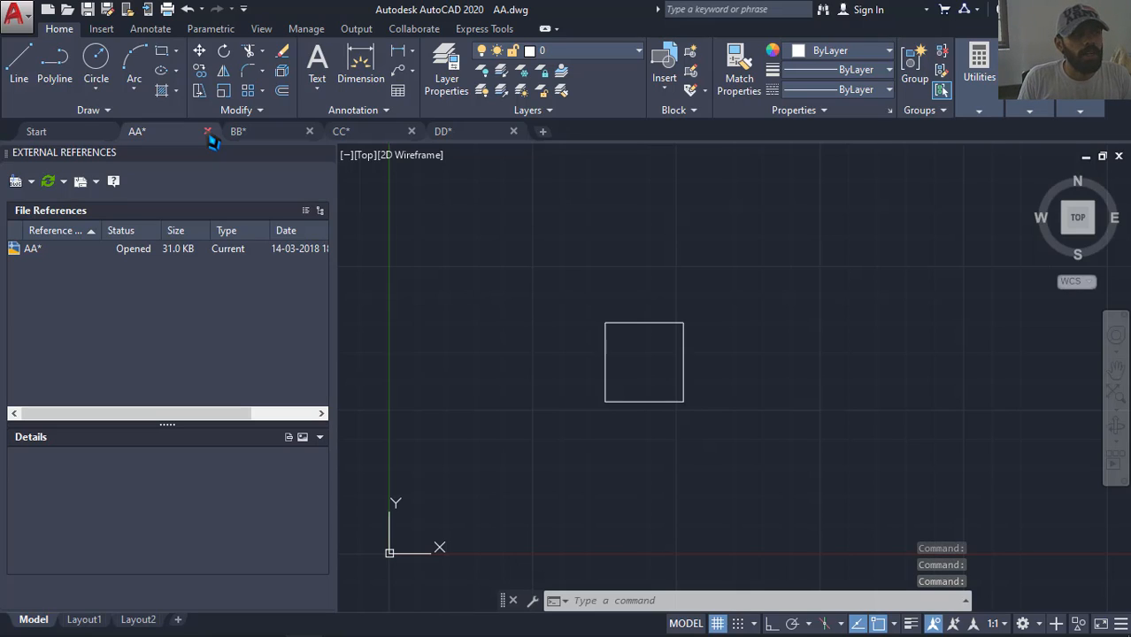
middle_drag(606, 391, 592, 399)
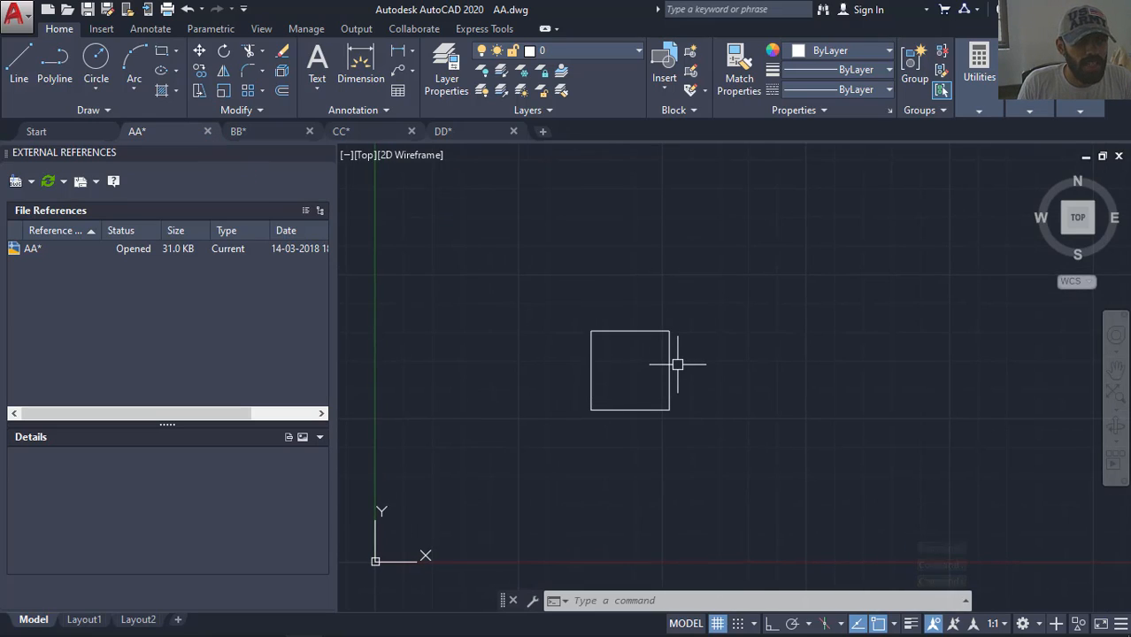
click(672, 364)
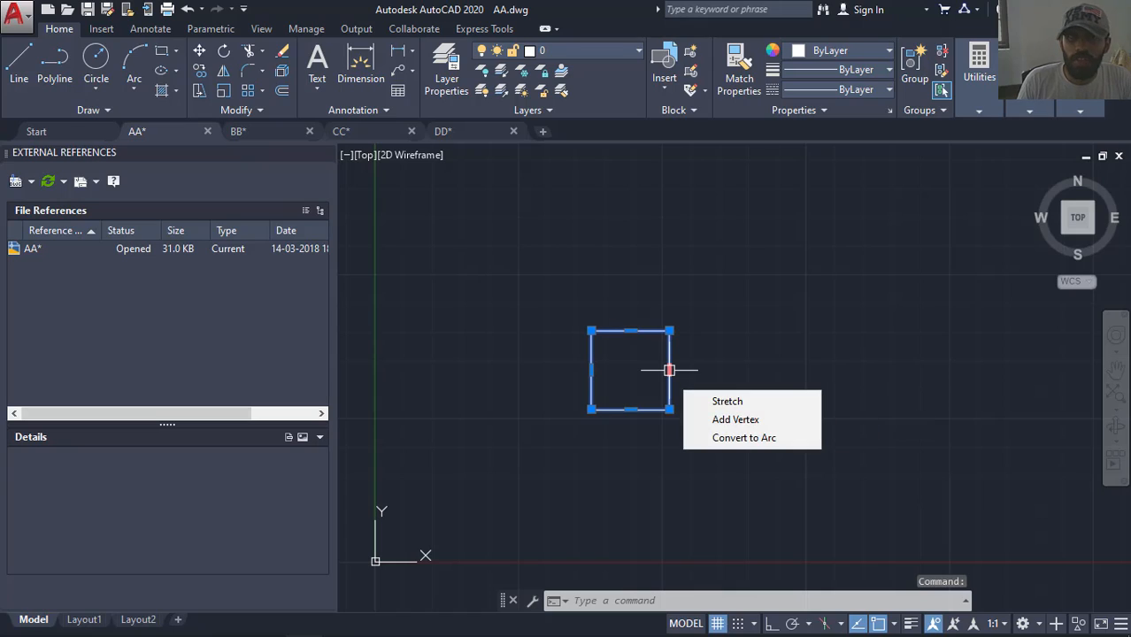
click(669, 370)
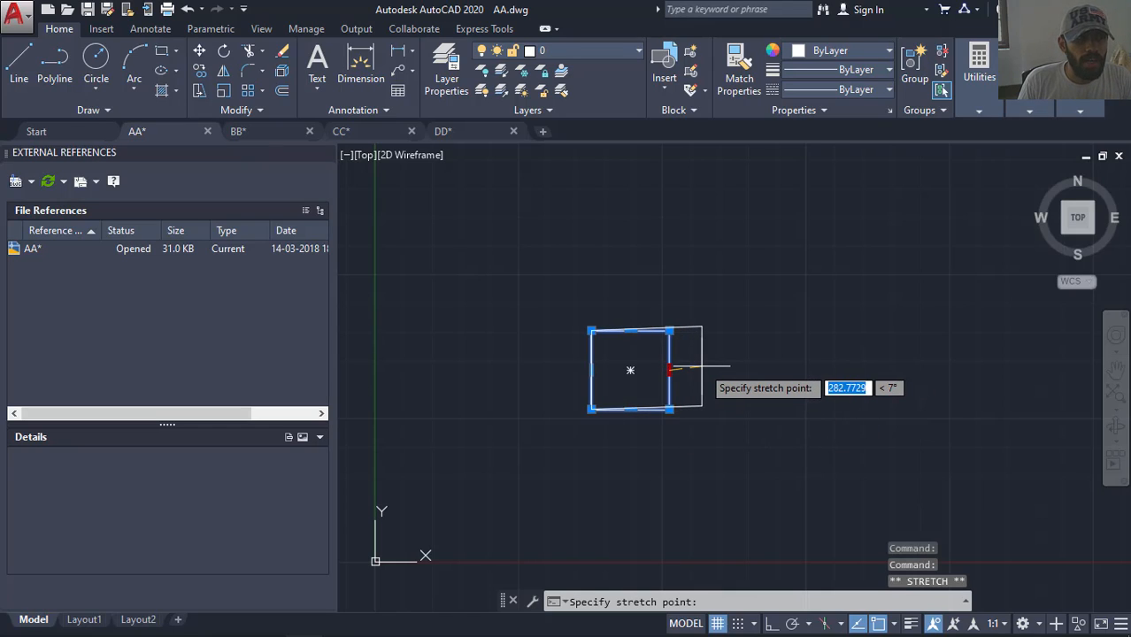
click(669, 370)
Draw a small circle freehand near the centre of the square in drawing AA
scroll(629, 372, up, 3)
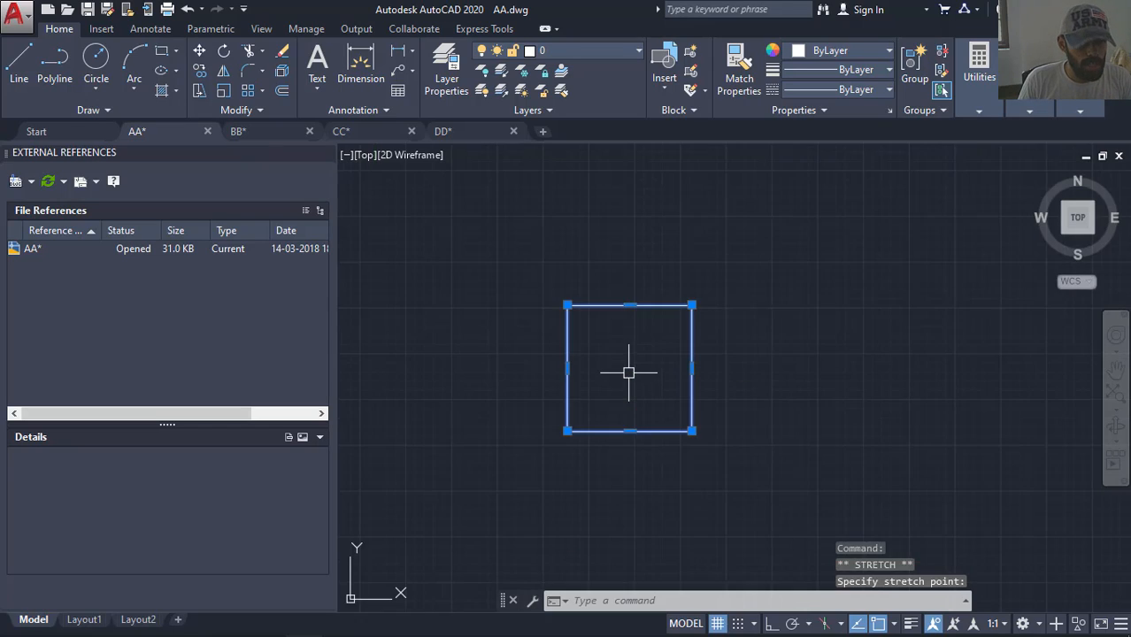
text(c)
key(Return)
click(607, 373)
click(613, 381)
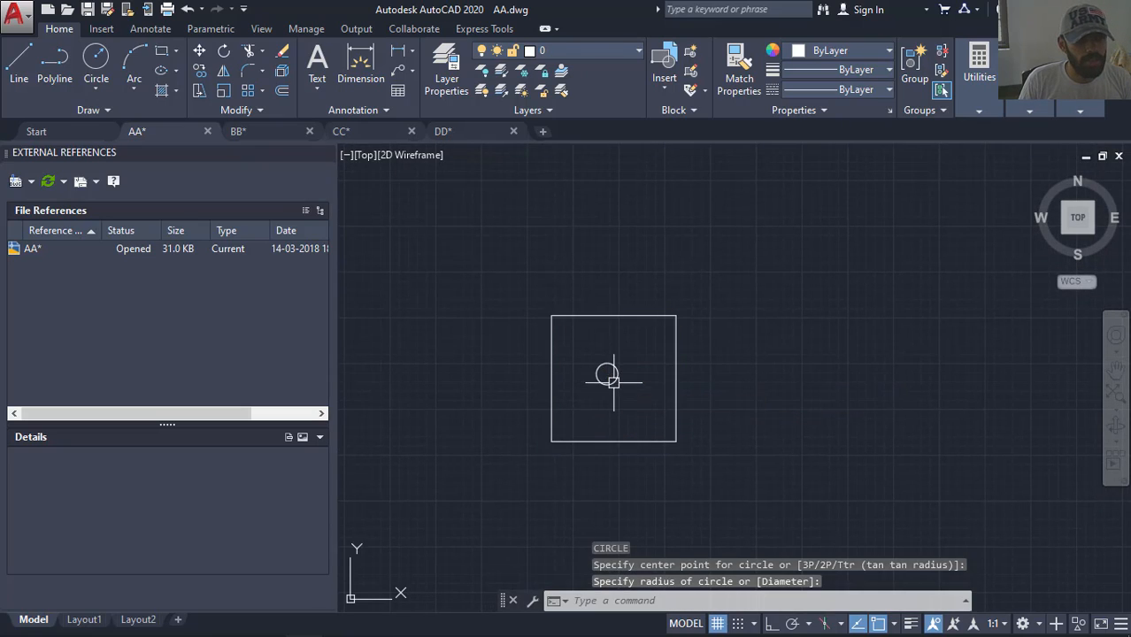
Hatch the interior of the small circle with the current pattern, and save drawing AA
middle_drag(614, 381, 597, 392)
text(h)
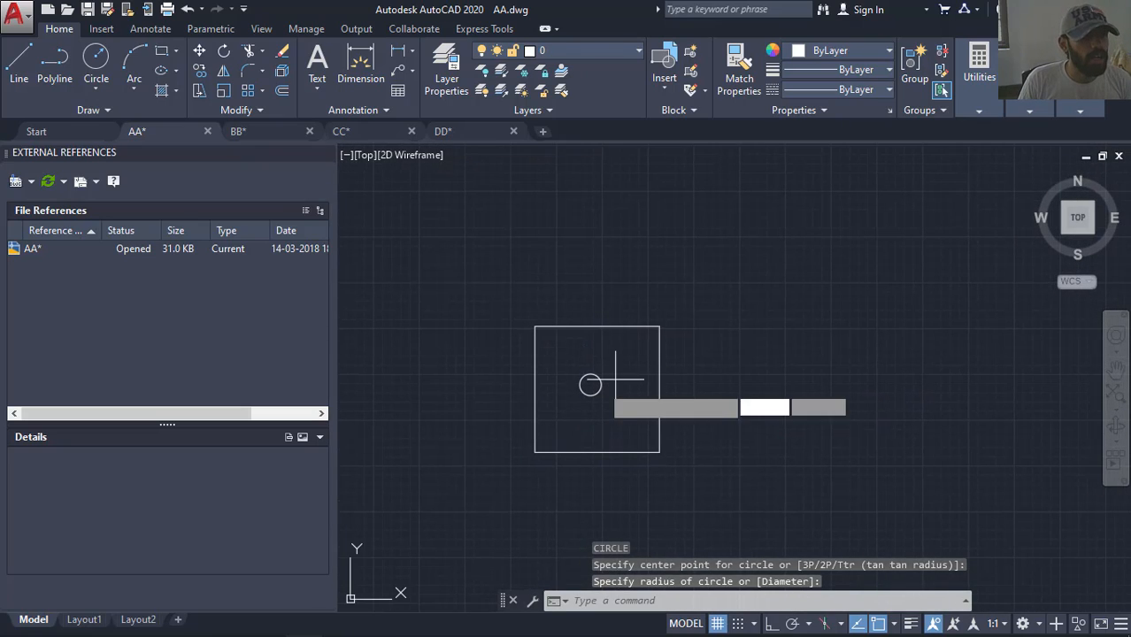
key(Return)
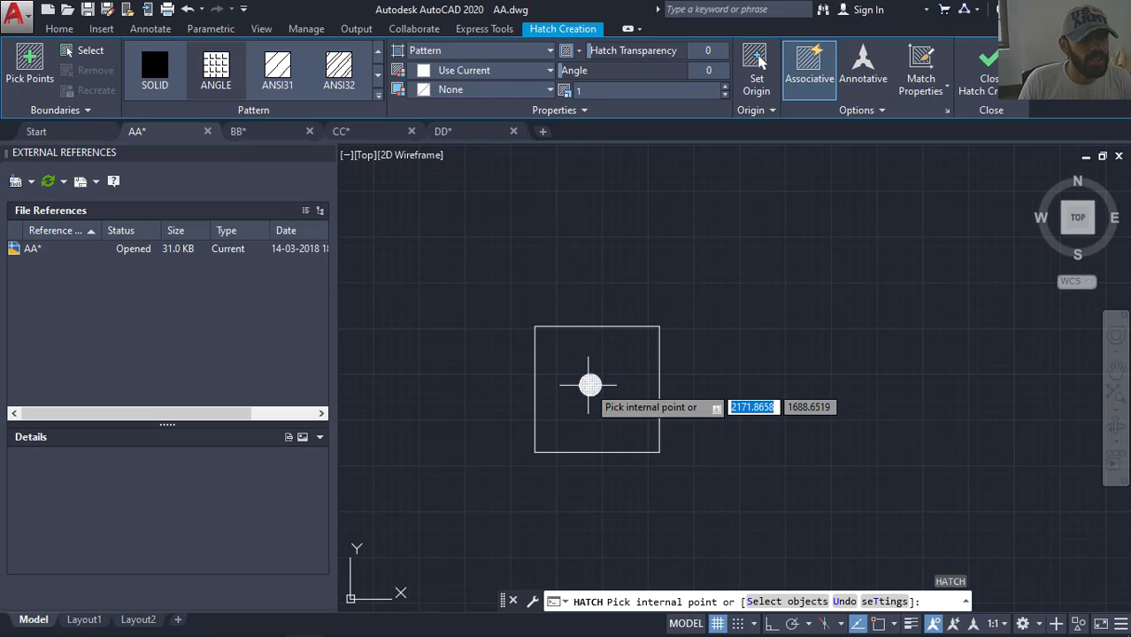
click(590, 385)
key(Return)
key(Escape)
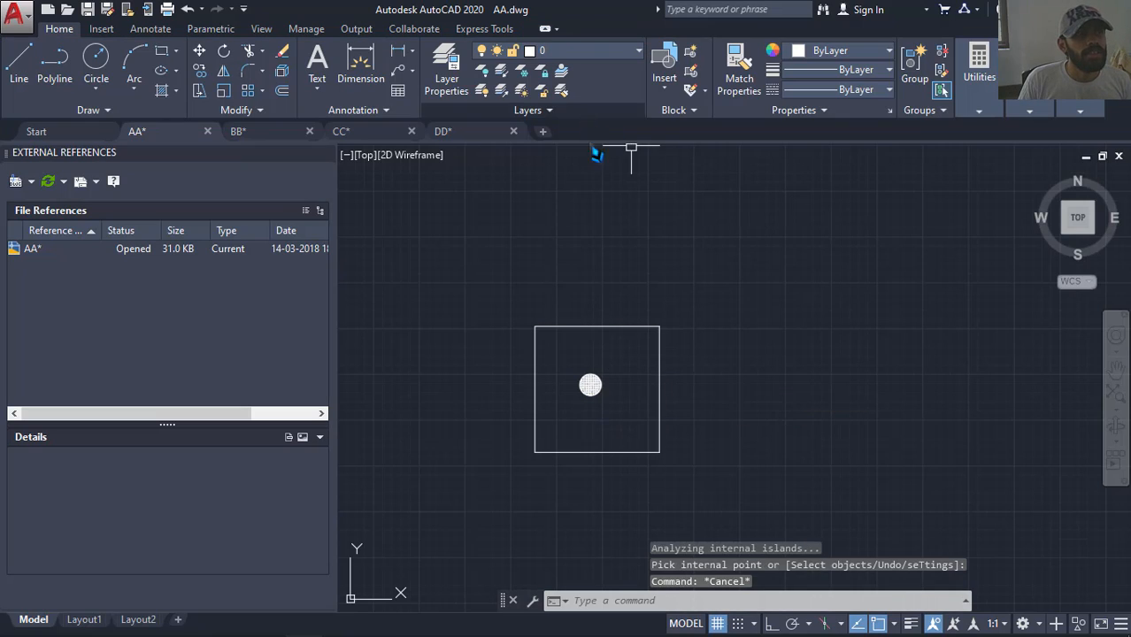
middle_drag(680, 260, 674, 264)
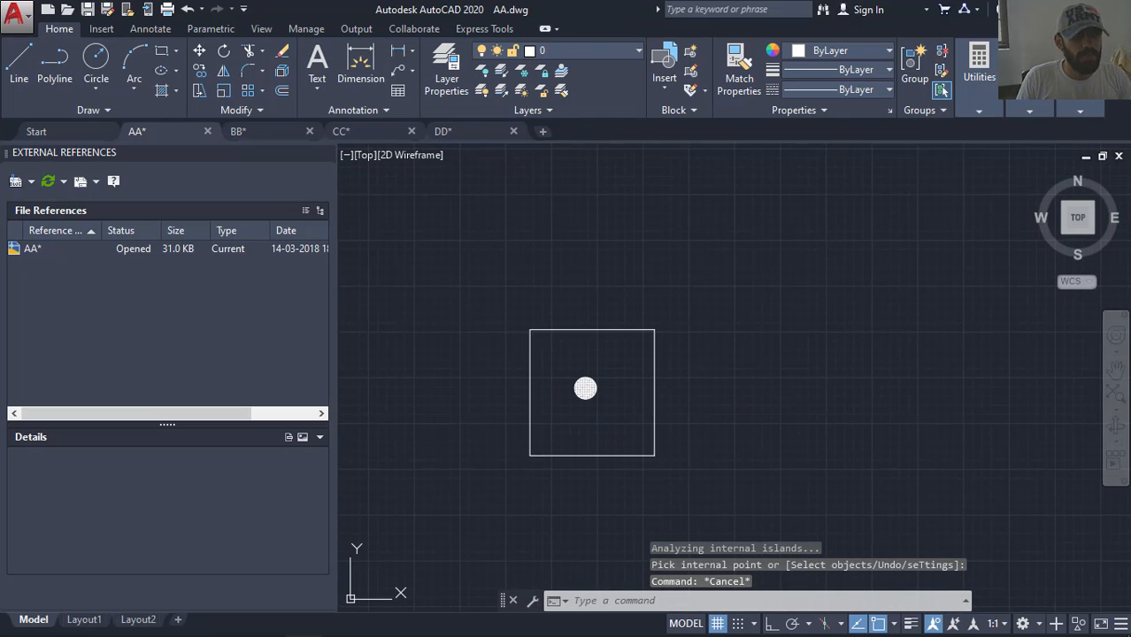
key(ctrl+s)
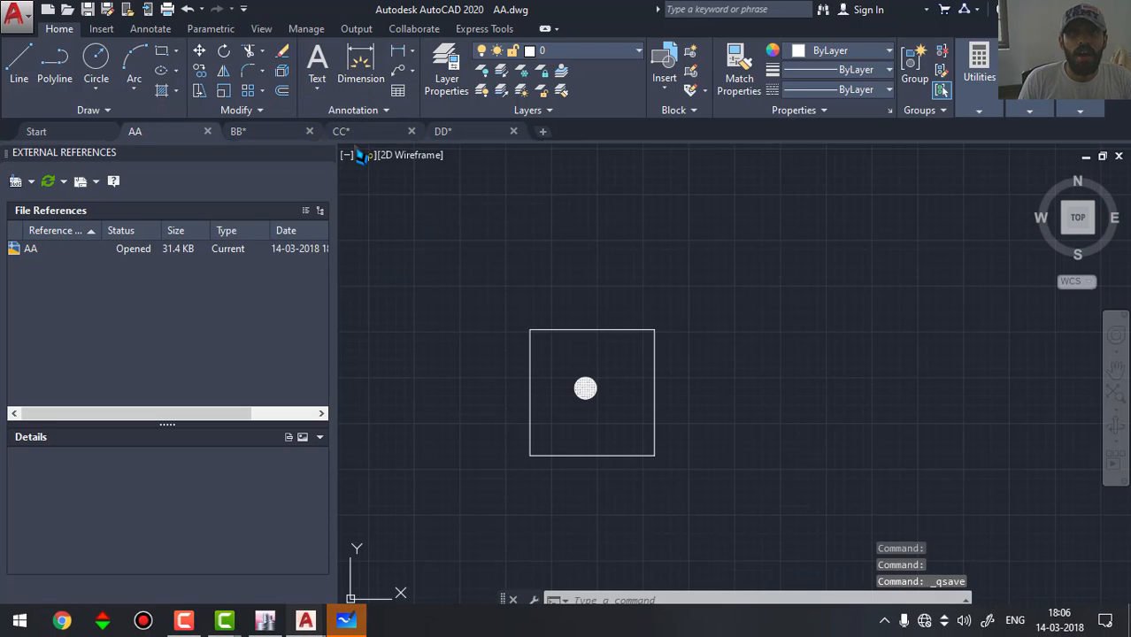
Reload the changed AA reference in drawing CC and inspect the hatched circle inside the referenced square
mouse_move(375, 142)
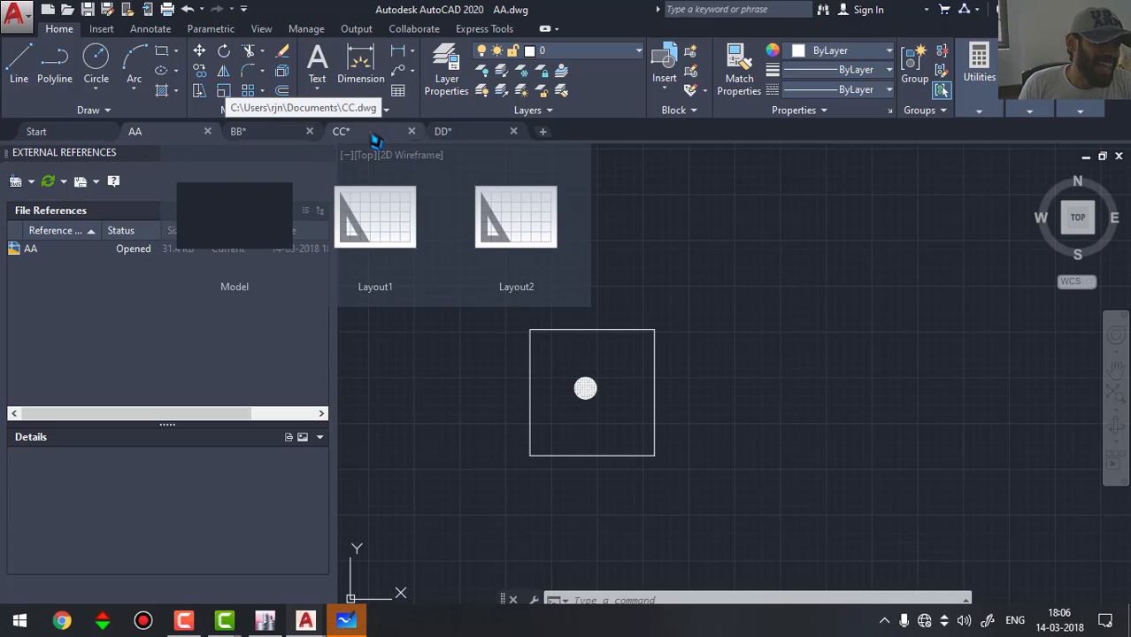
click(374, 136)
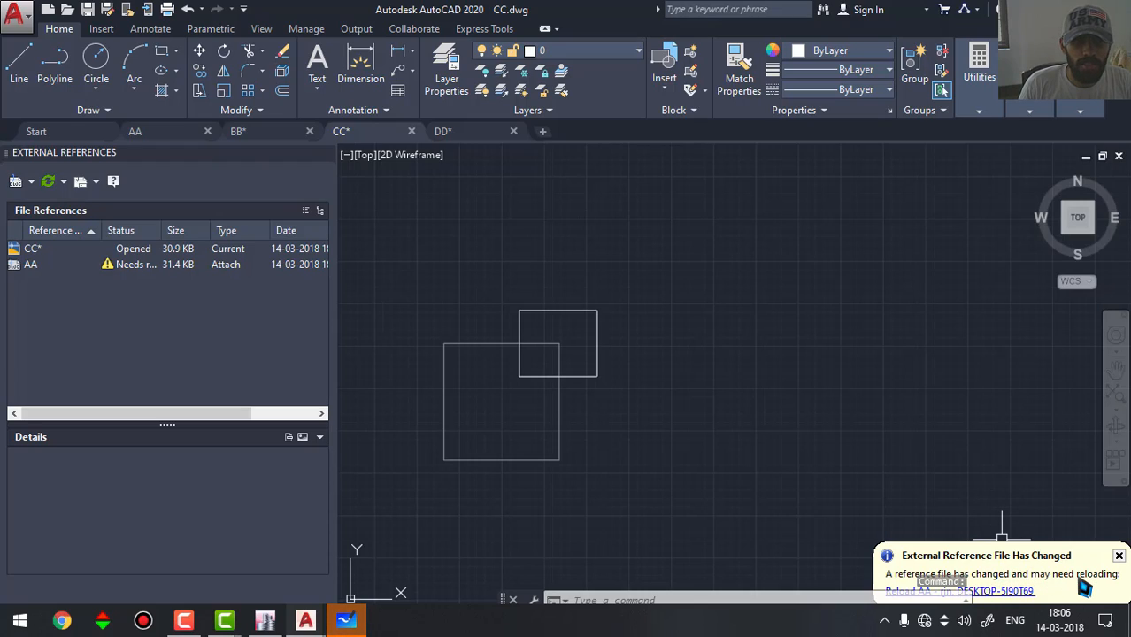
click(1017, 591)
scroll(493, 396, up, 5)
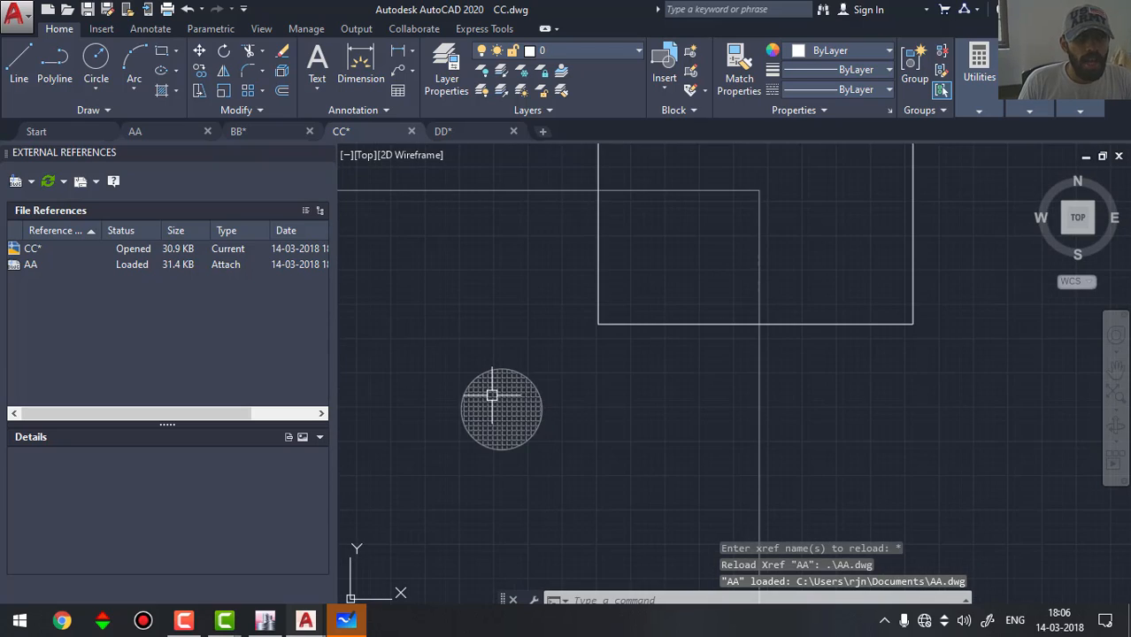
middle_drag(493, 397, 609, 403)
scroll(608, 387, up, 3)
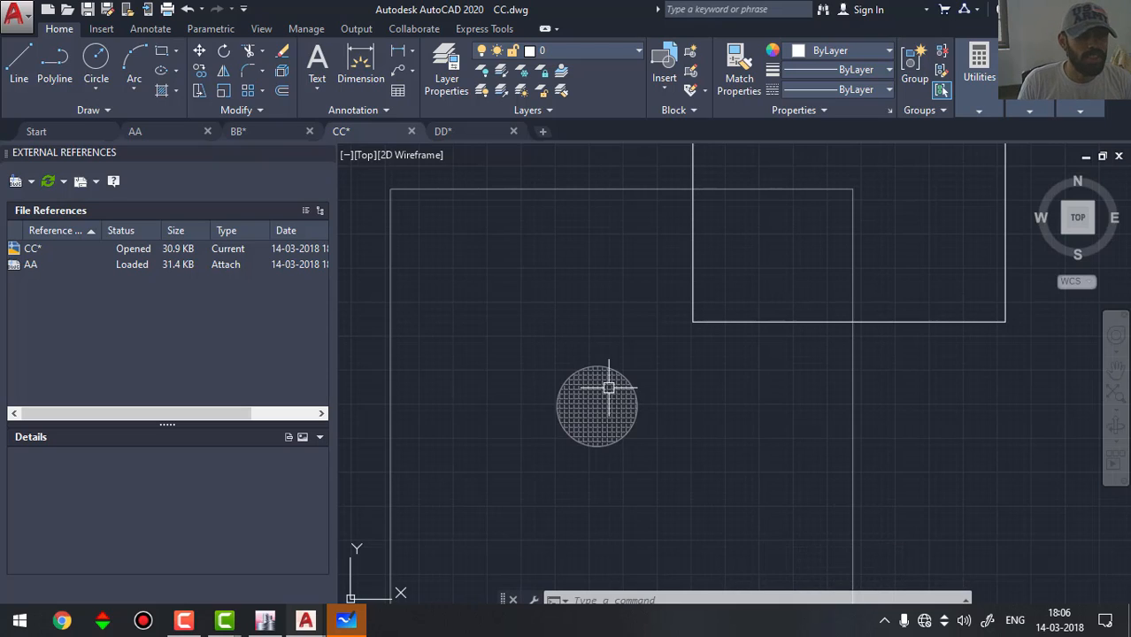
scroll(656, 389, down, 2)
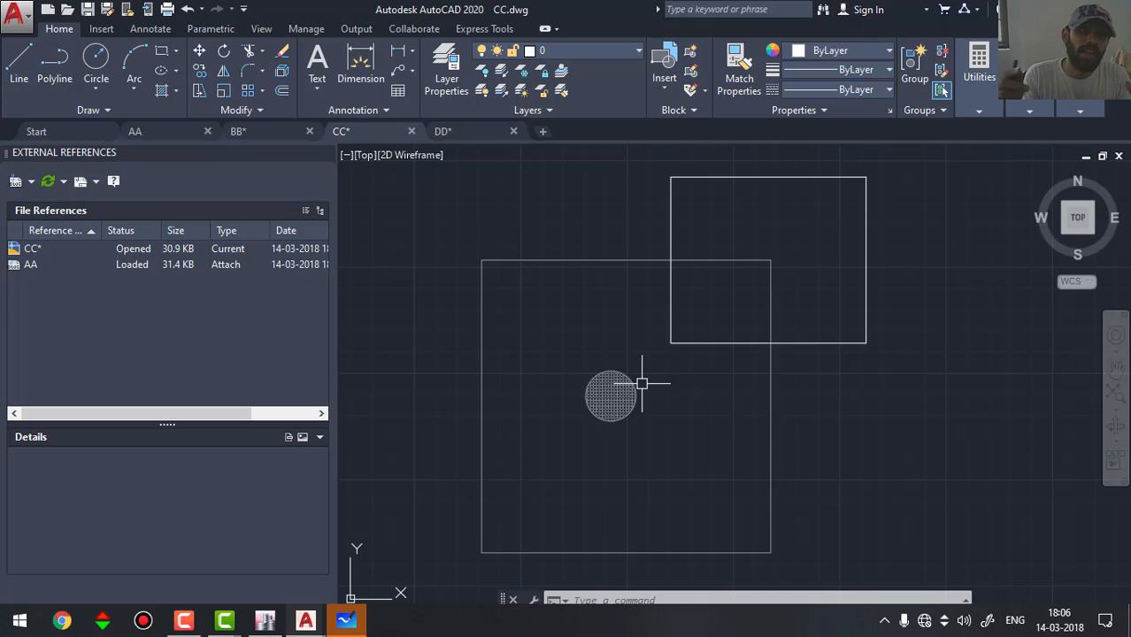
key(Escape)
key(Escape)
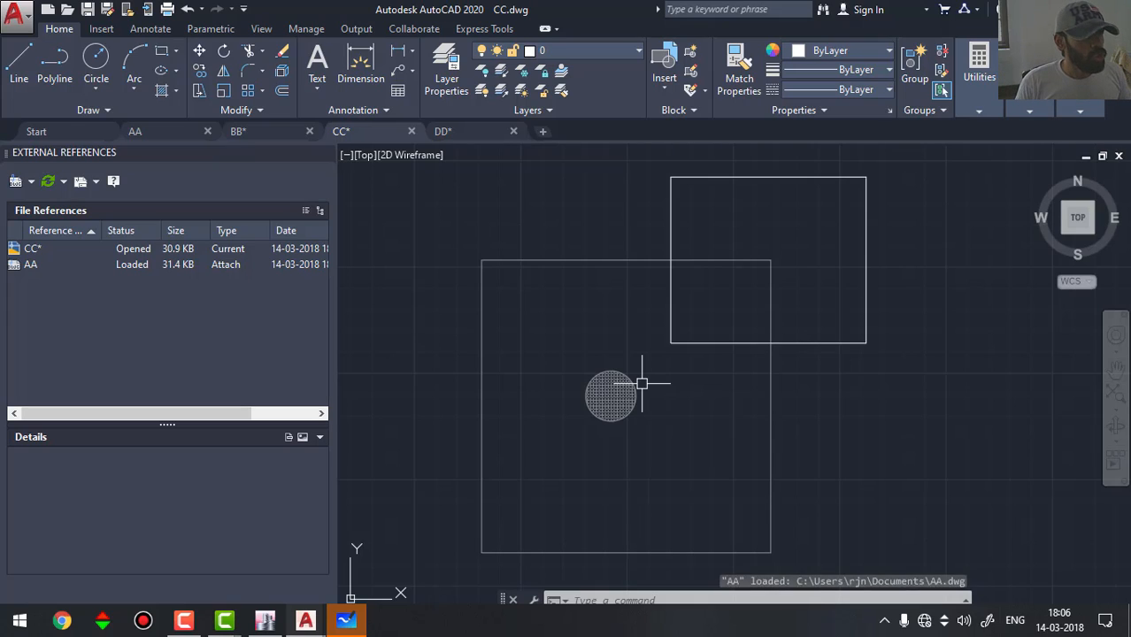
Reload the changed AA reference in drawings BB and DD
click(269, 135)
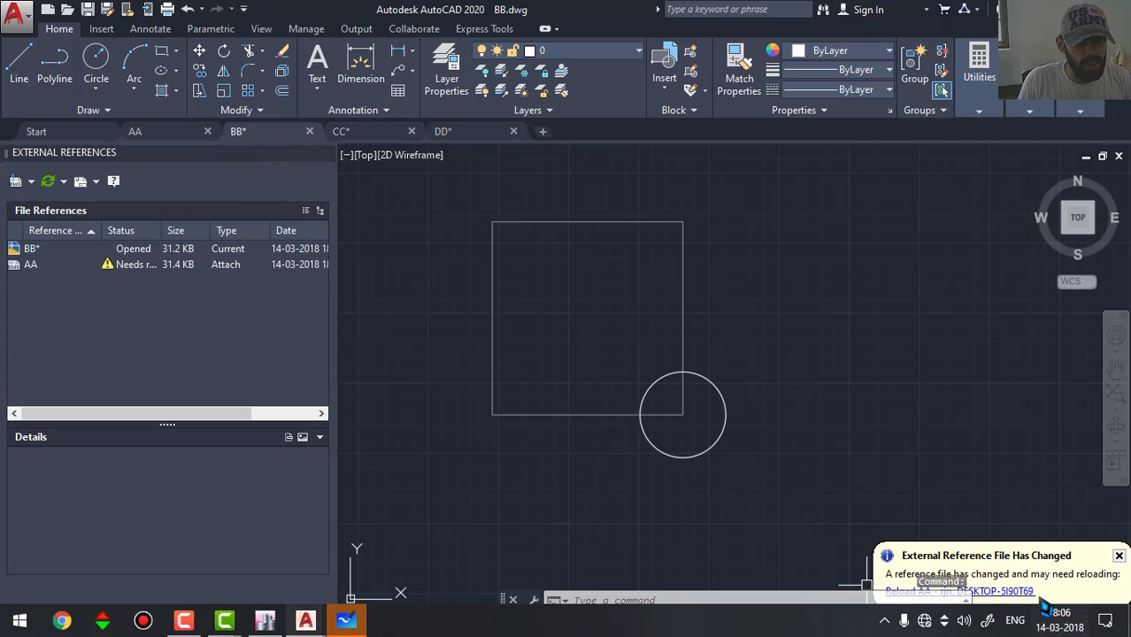
click(1026, 591)
click(442, 131)
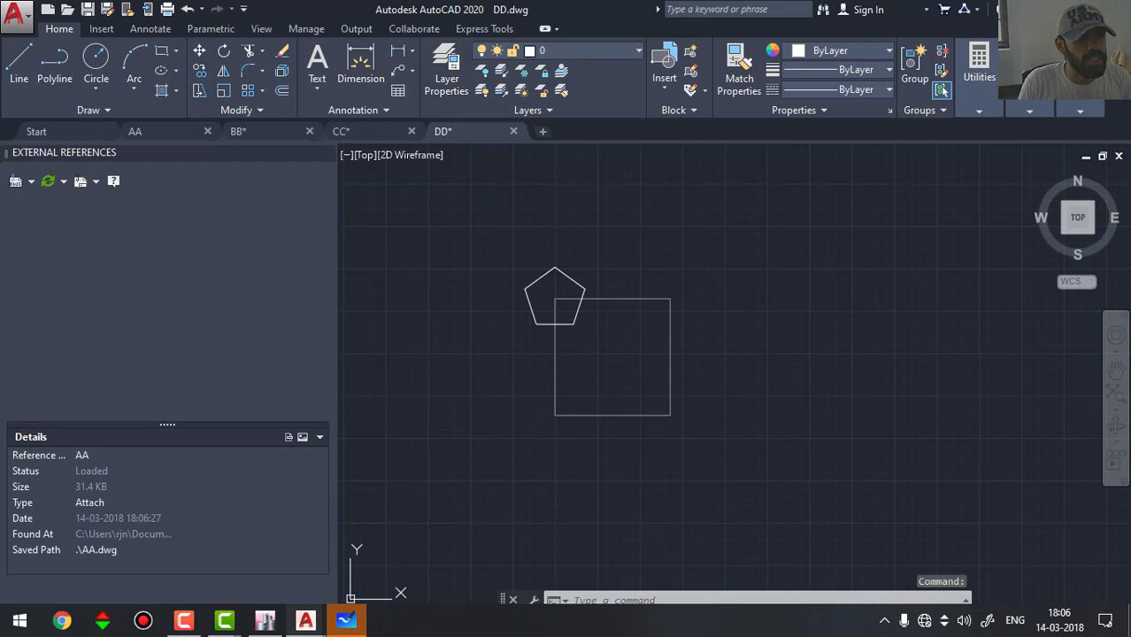
click(1017, 592)
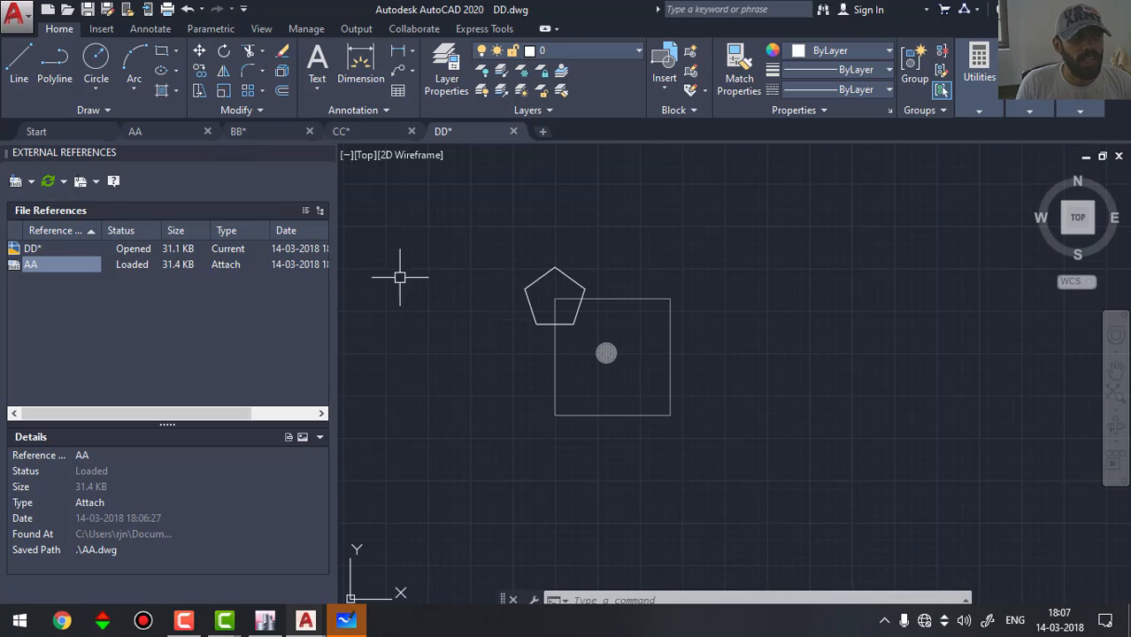
middle_drag(504, 253, 531, 256)
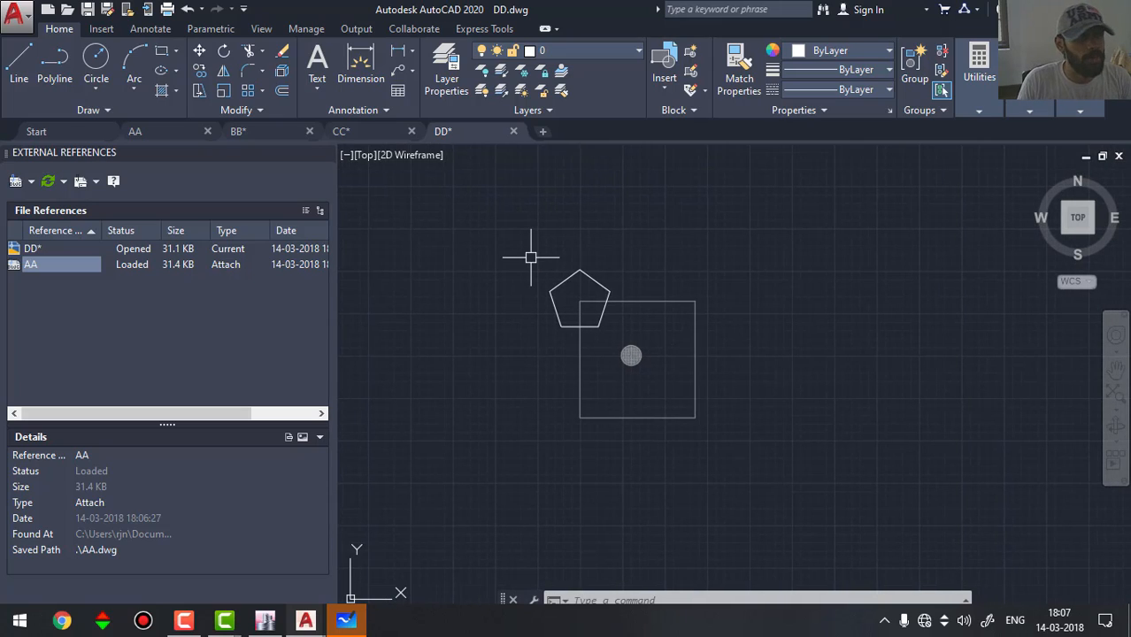
Return to drawing AA and close it without saving the changes
click(168, 133)
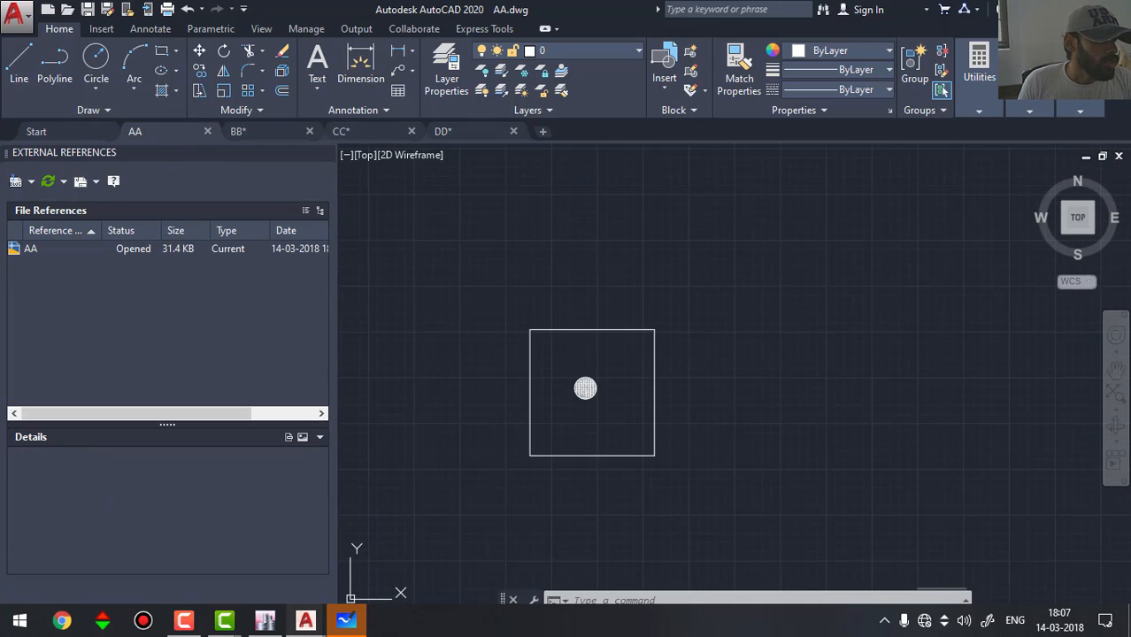
middle_drag(400, 229, 396, 232)
click(208, 131)
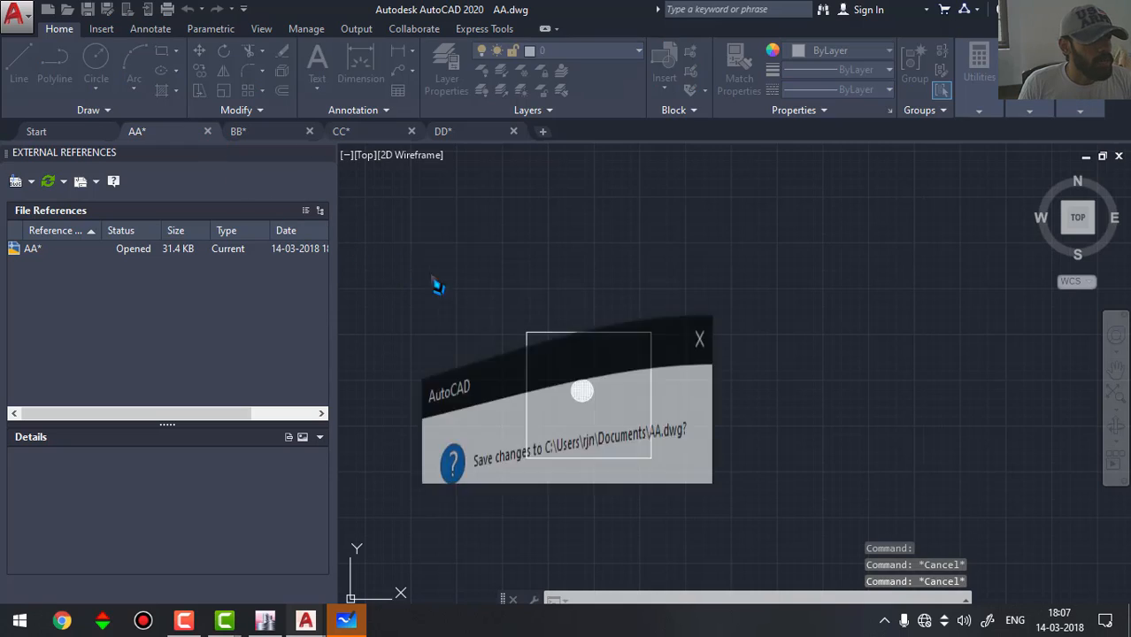
click(587, 361)
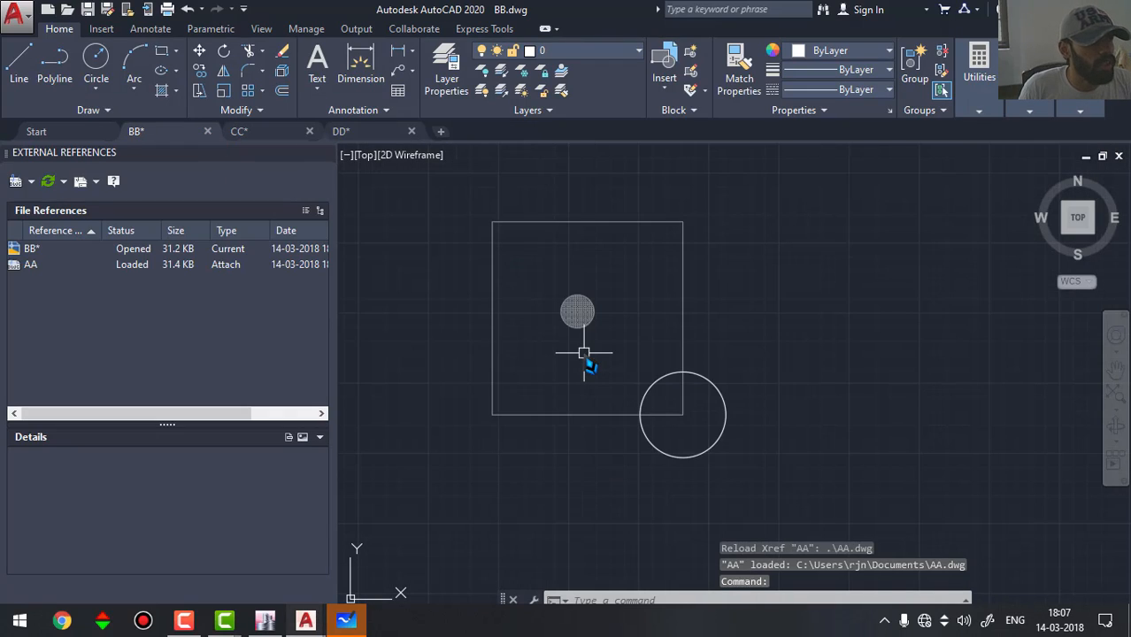
Look through drawings CC, DD and BB to check the attached AA geometry with its source drawing closed
click(246, 133)
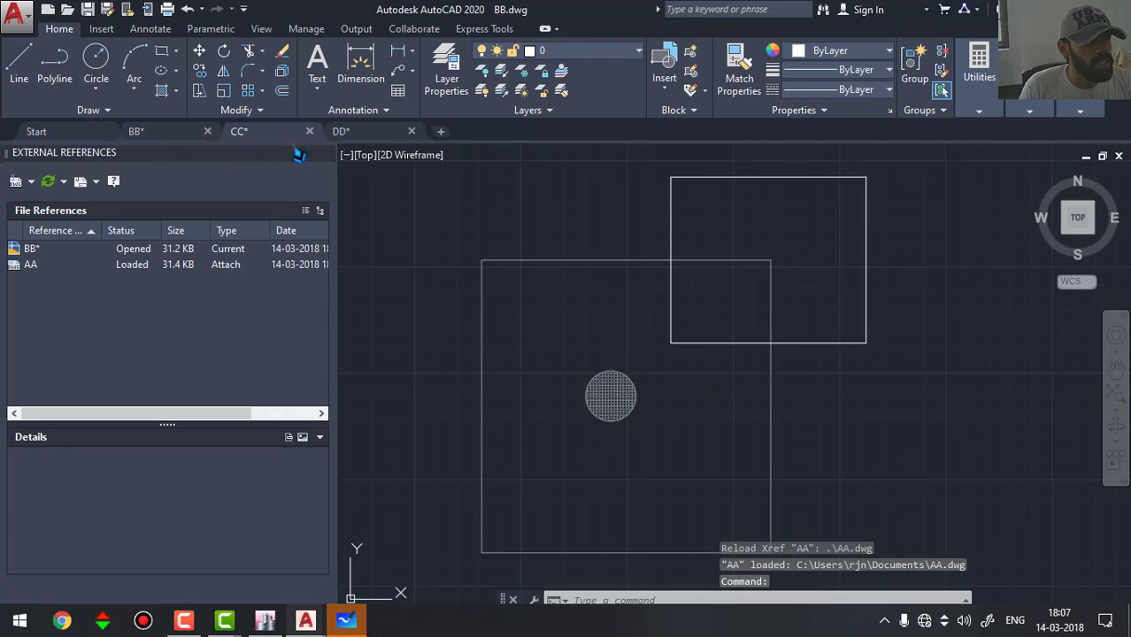
click(364, 133)
middle_drag(659, 330, 621, 373)
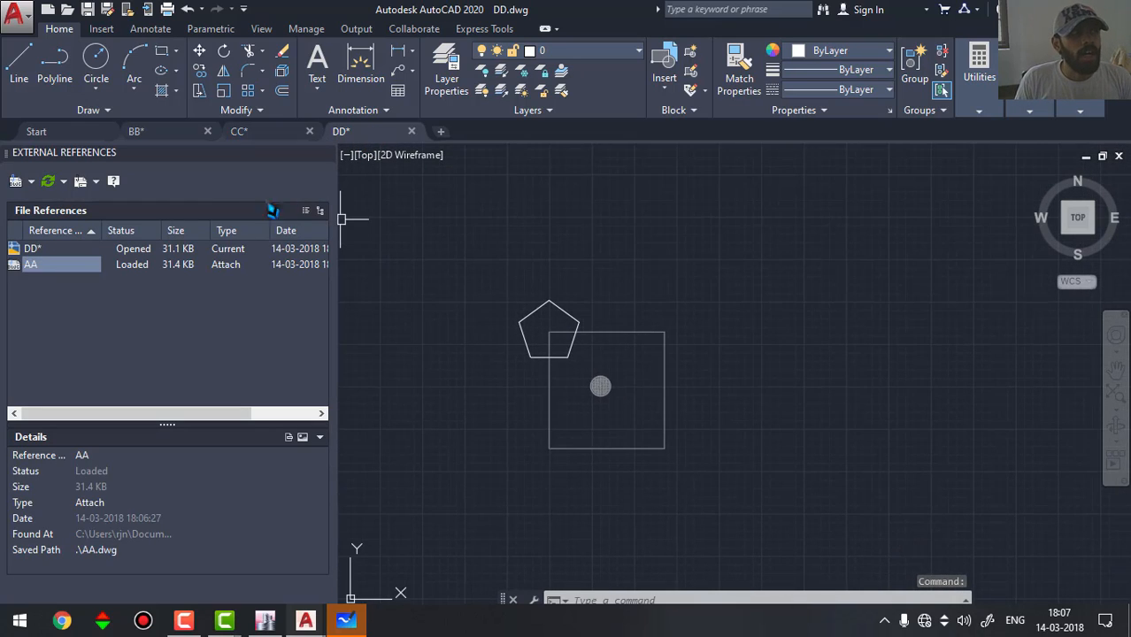
click(180, 133)
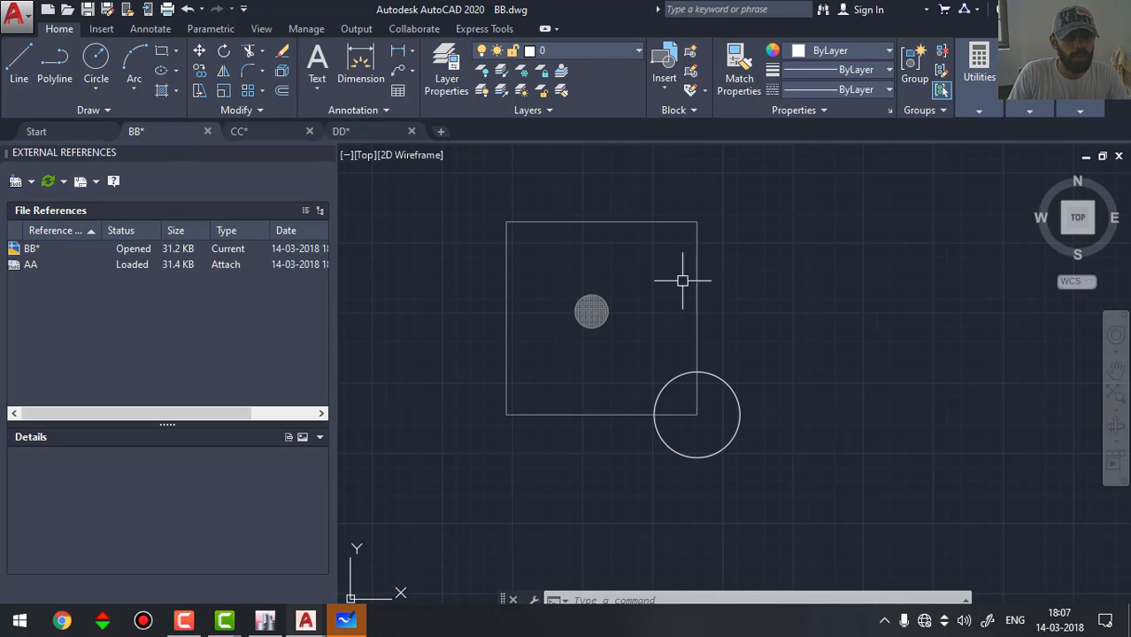
mouse_move(738, 340)
middle_down()
mouse_move(764, 348)
mouse_move(738, 361)
middle_up()
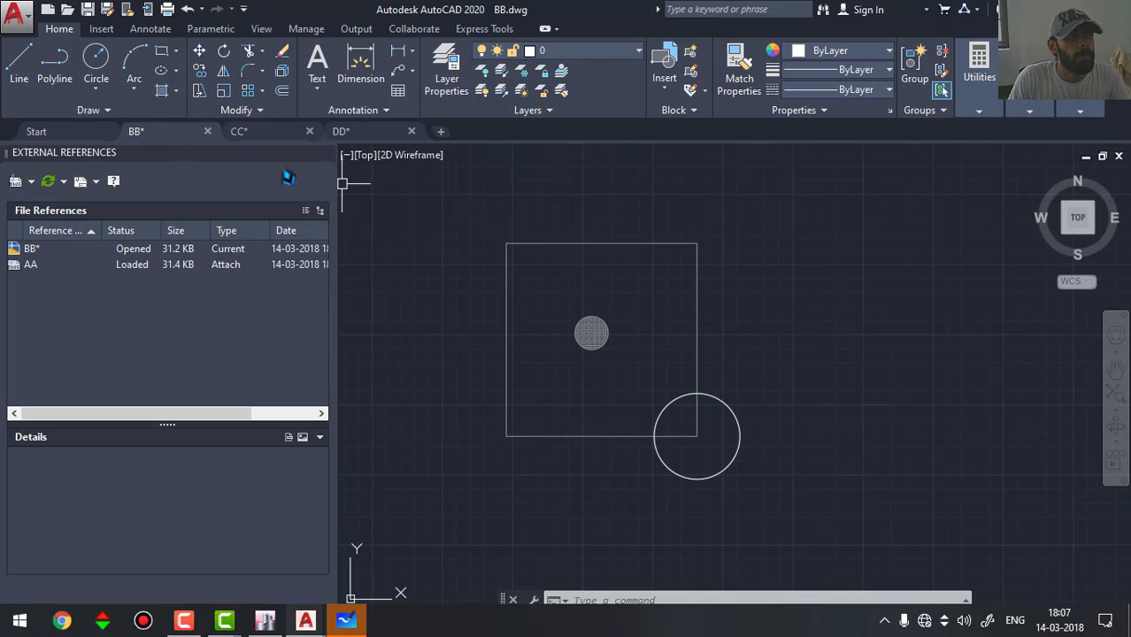
click(253, 132)
click(345, 132)
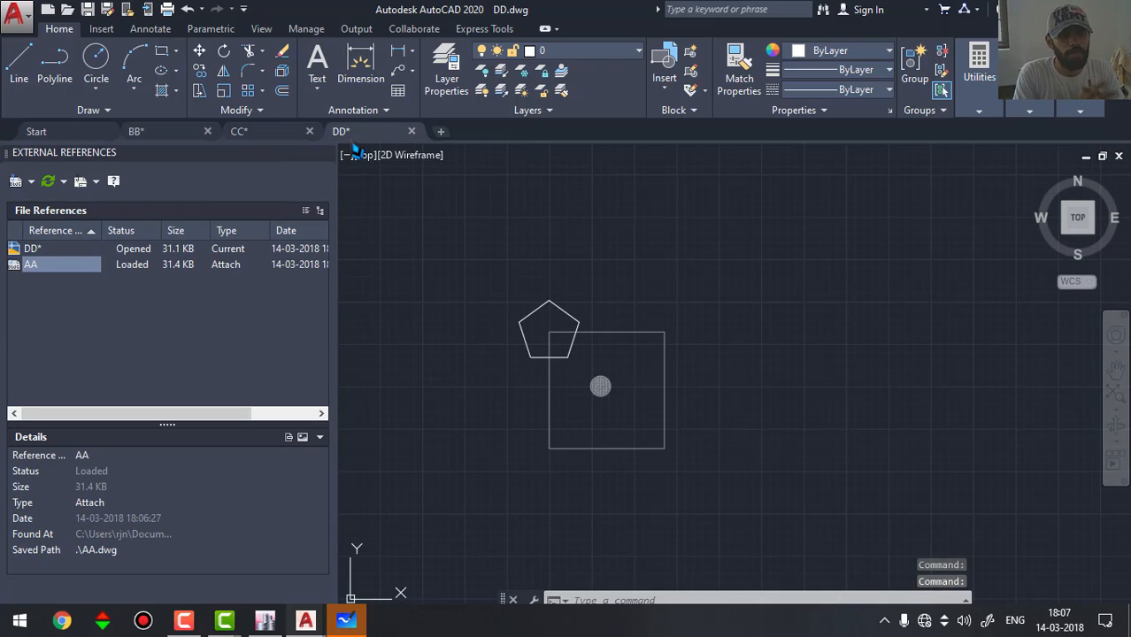
Return to drawing BB and select its AA reference to review the reference's details
click(187, 138)
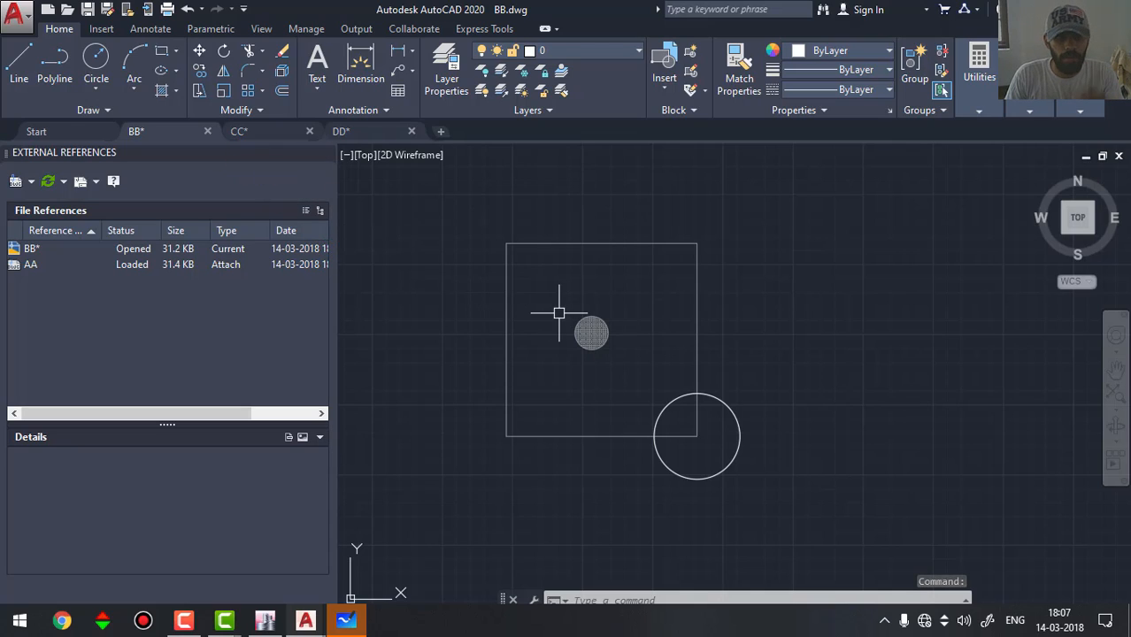
middle_drag(579, 312, 591, 312)
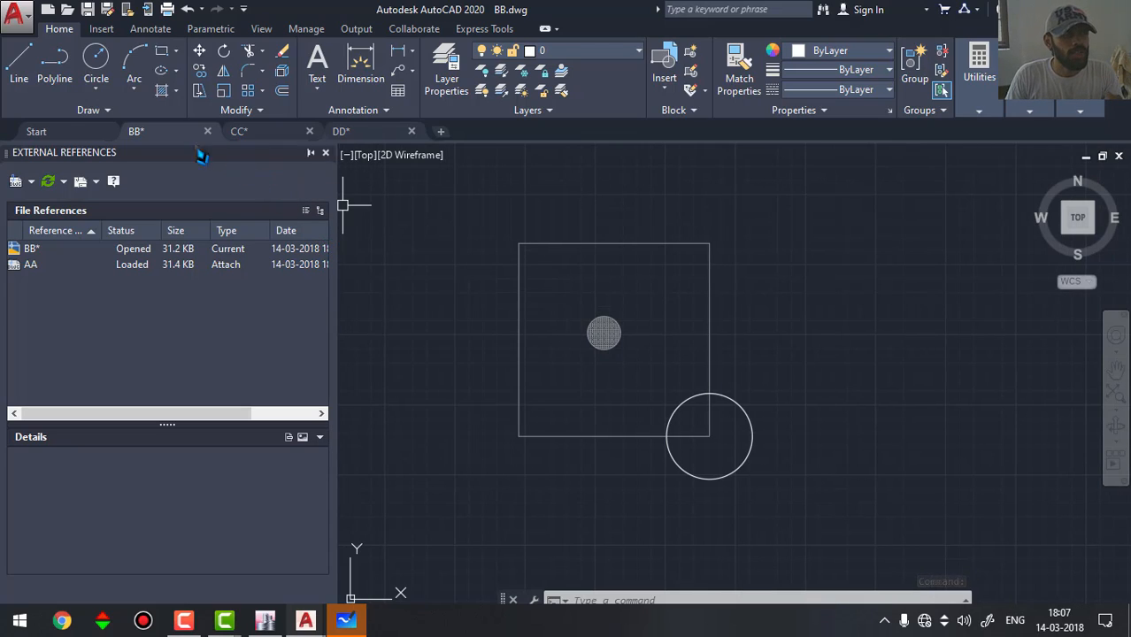
mouse_move(175, 141)
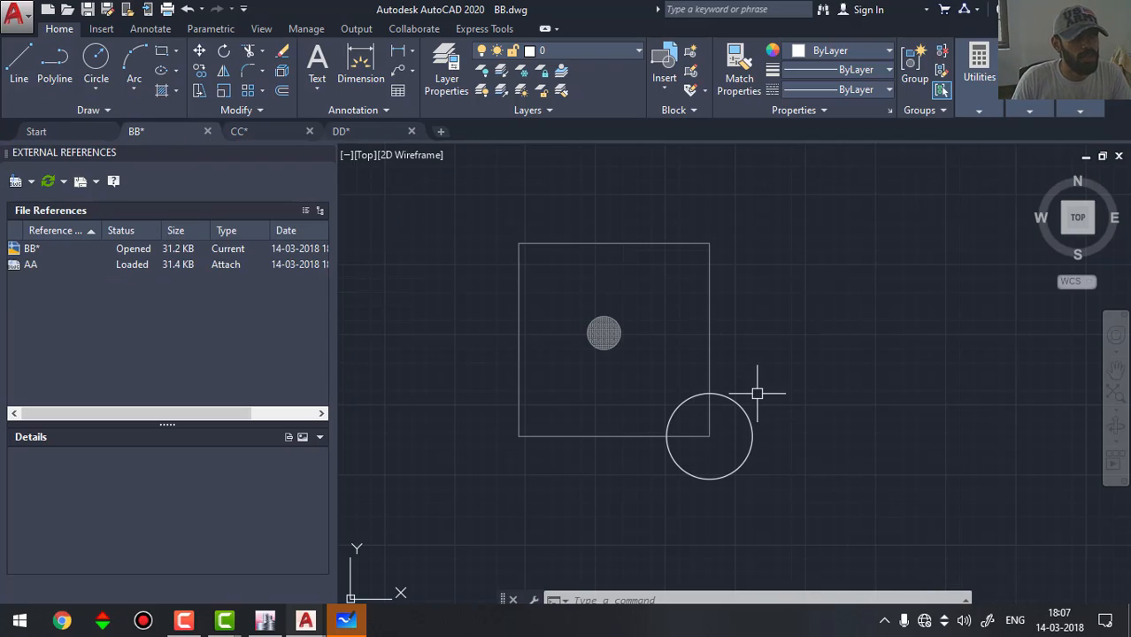
middle_drag(756, 391, 753, 396)
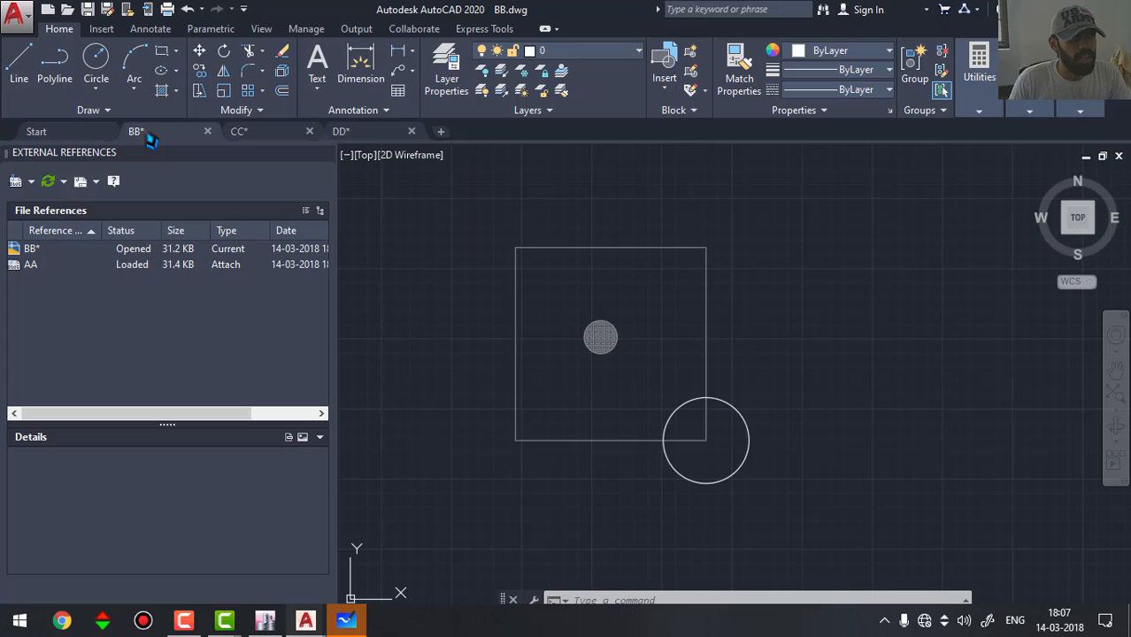
click(31, 266)
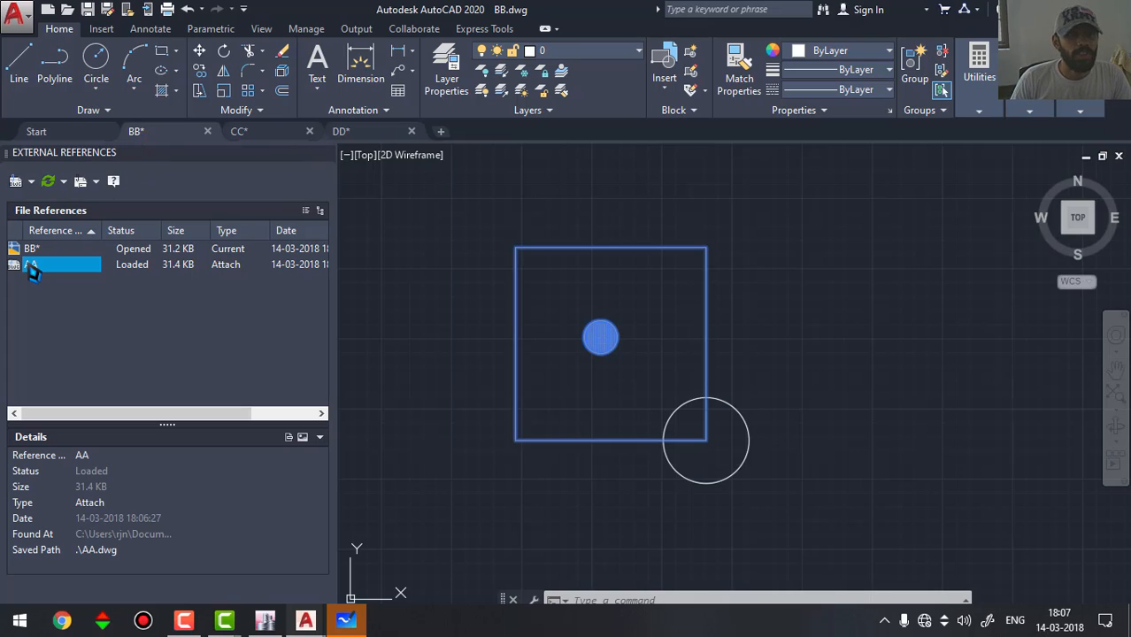
mouse_move(32, 271)
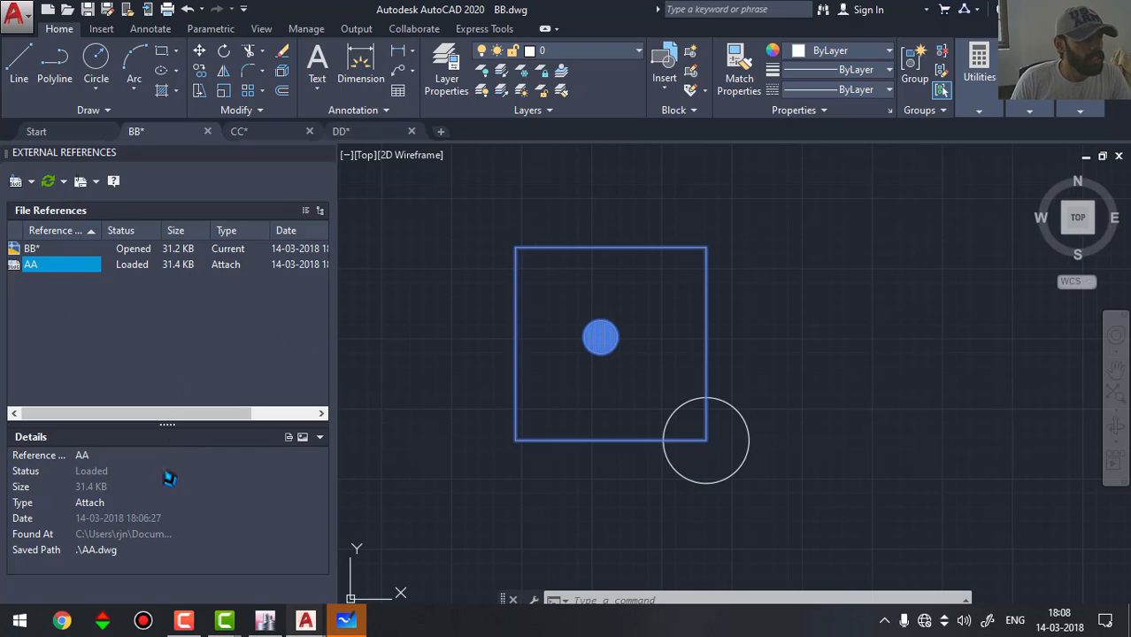
Keep the AA reference in drawing BB set to the Attach type
click(124, 504)
click(122, 505)
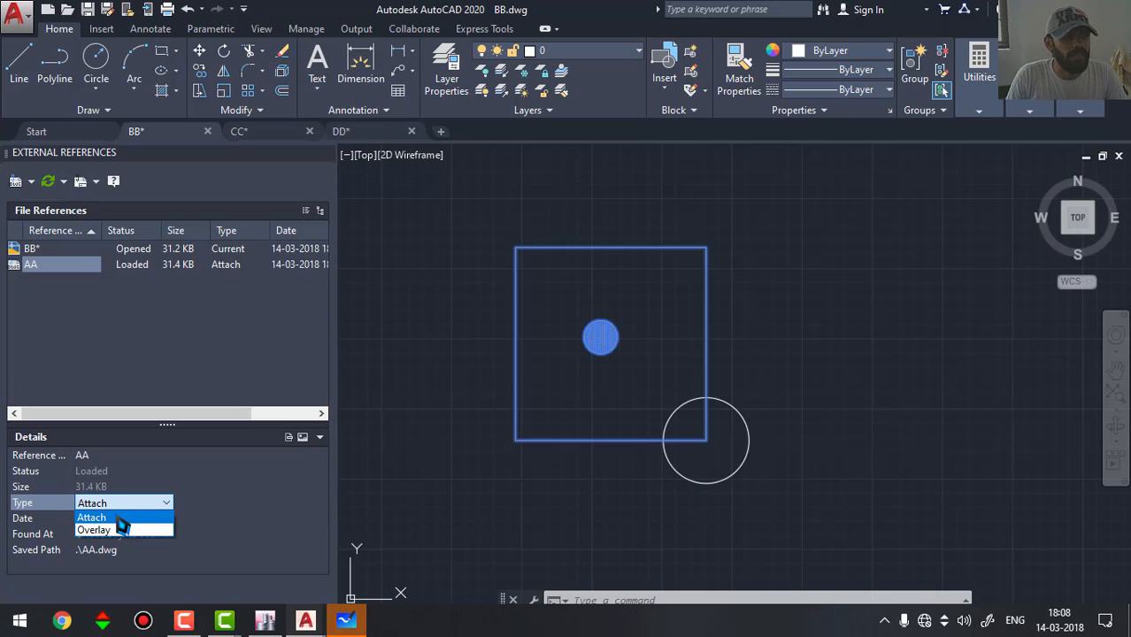
click(122, 518)
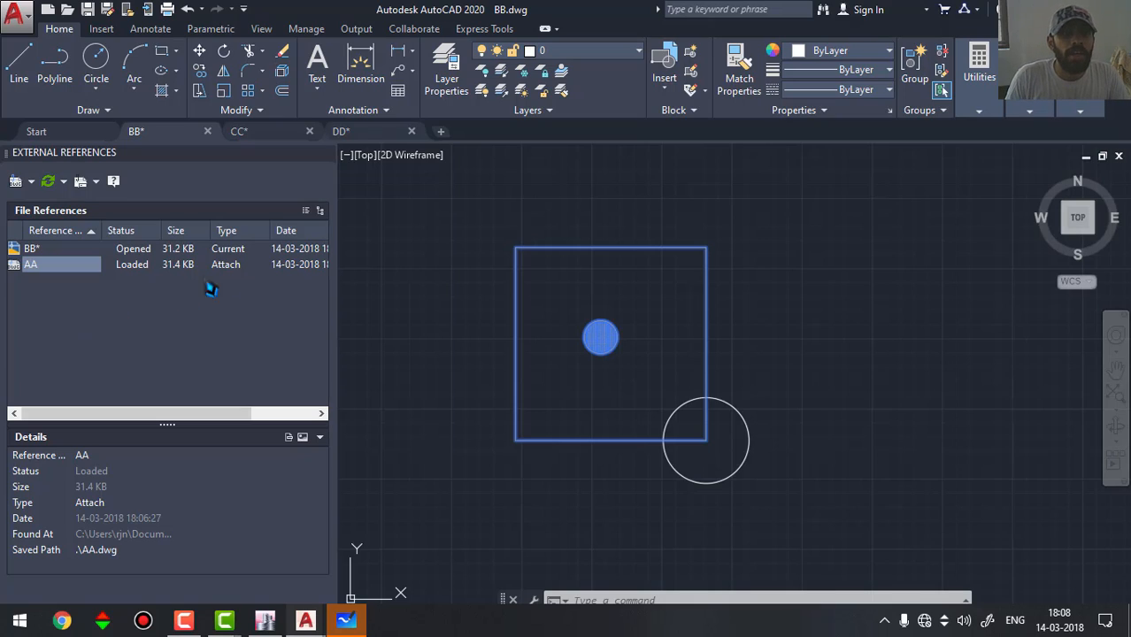
Change the AA reference in drawing CC to the Overlay type and save CC
click(240, 131)
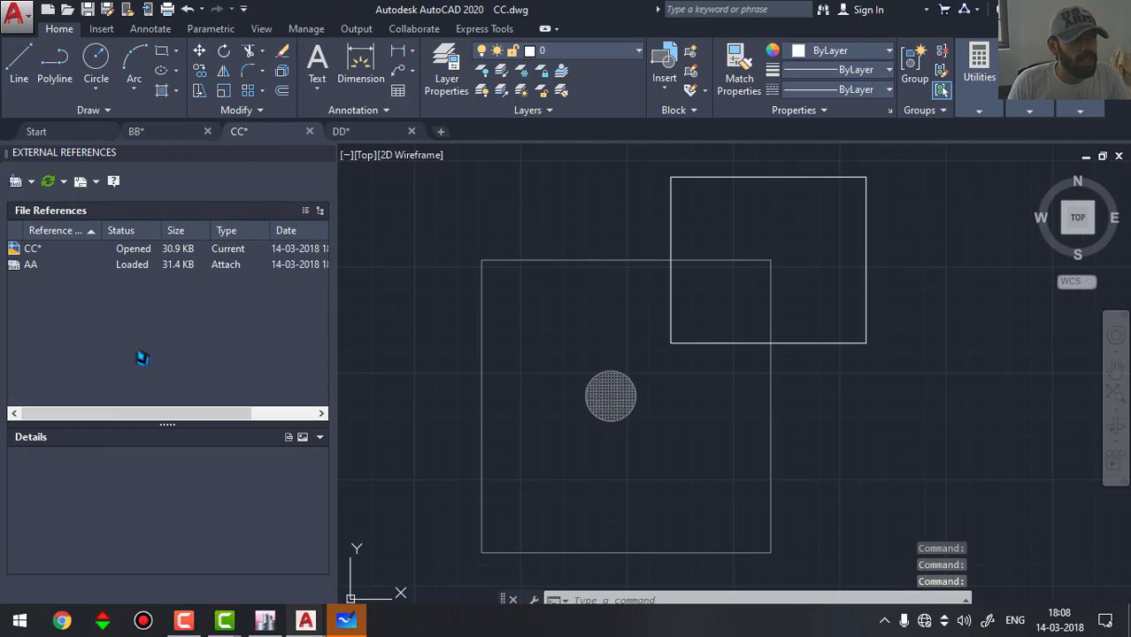
click(40, 267)
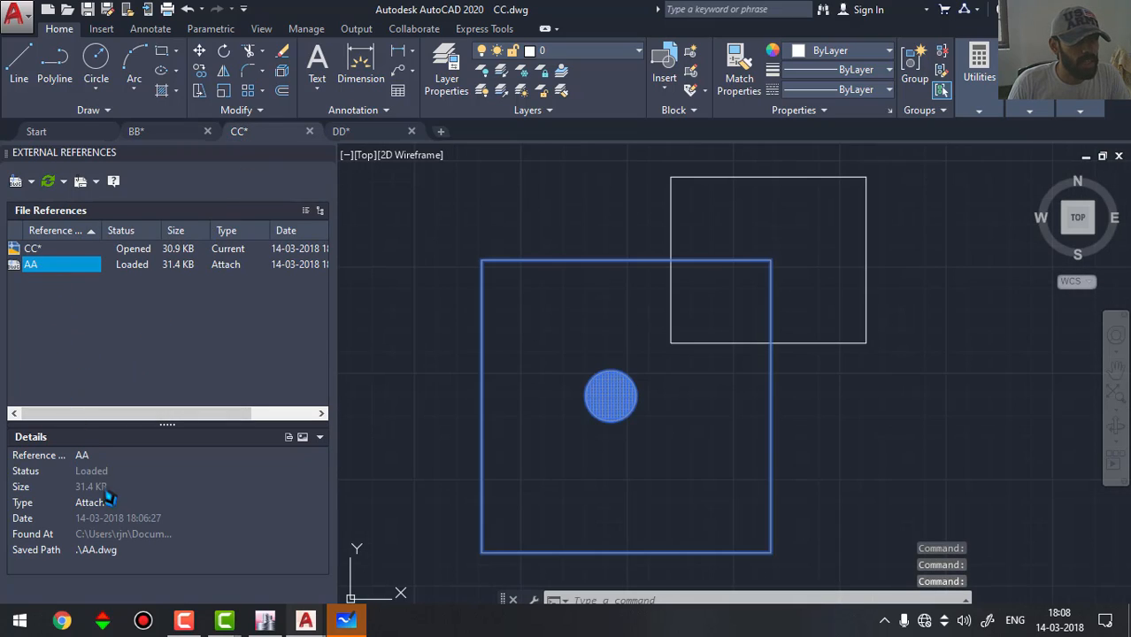
click(108, 501)
click(114, 504)
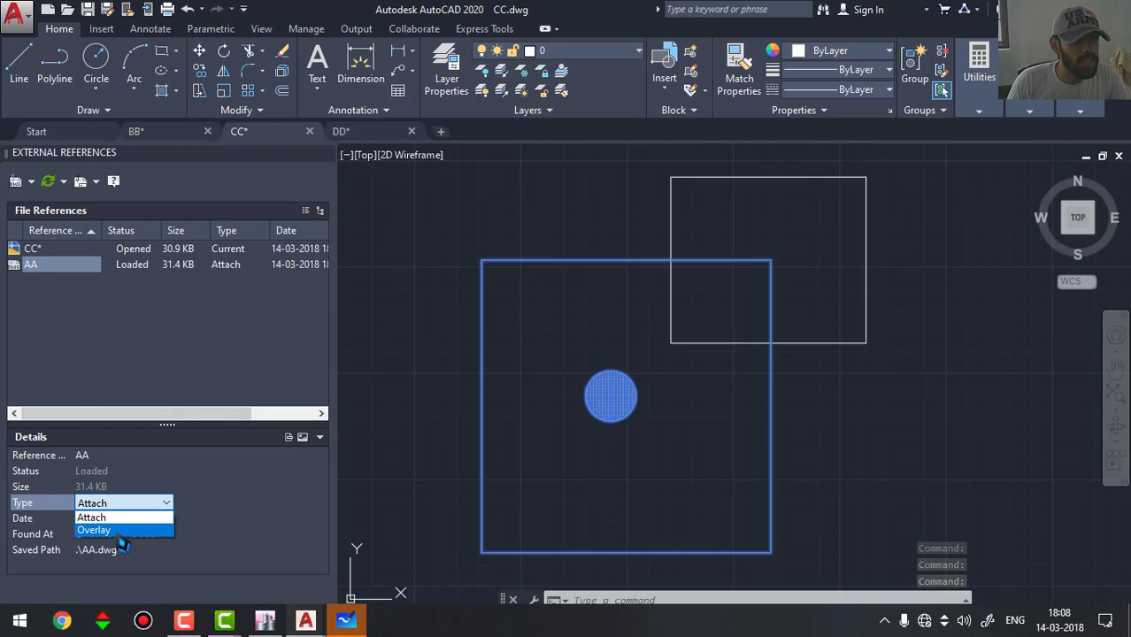
click(122, 533)
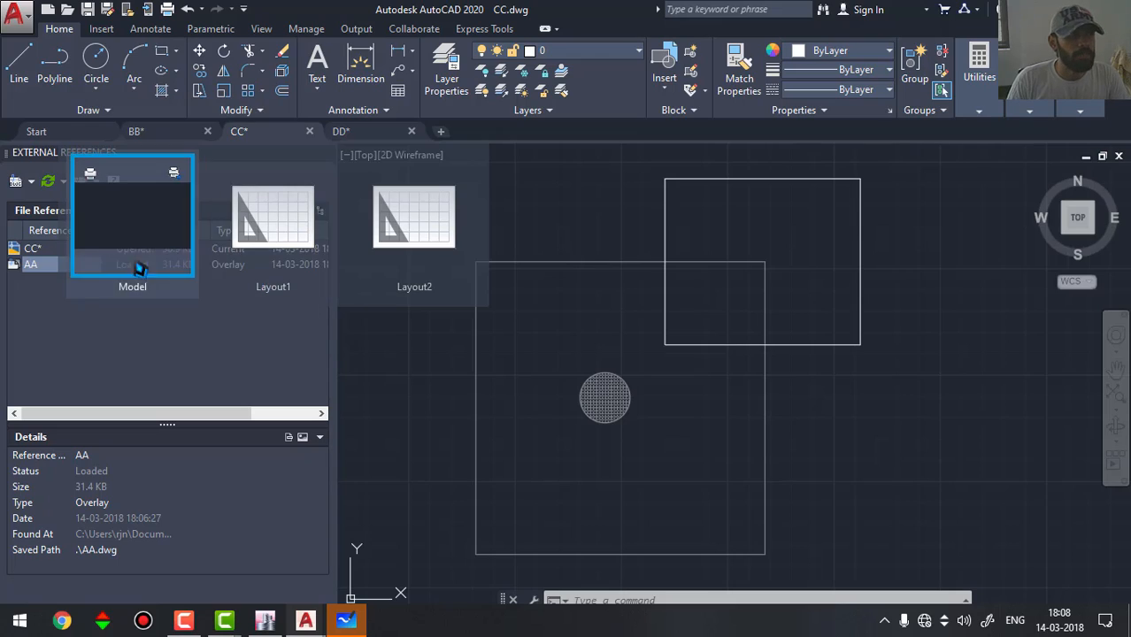
middle_drag(624, 414, 633, 416)
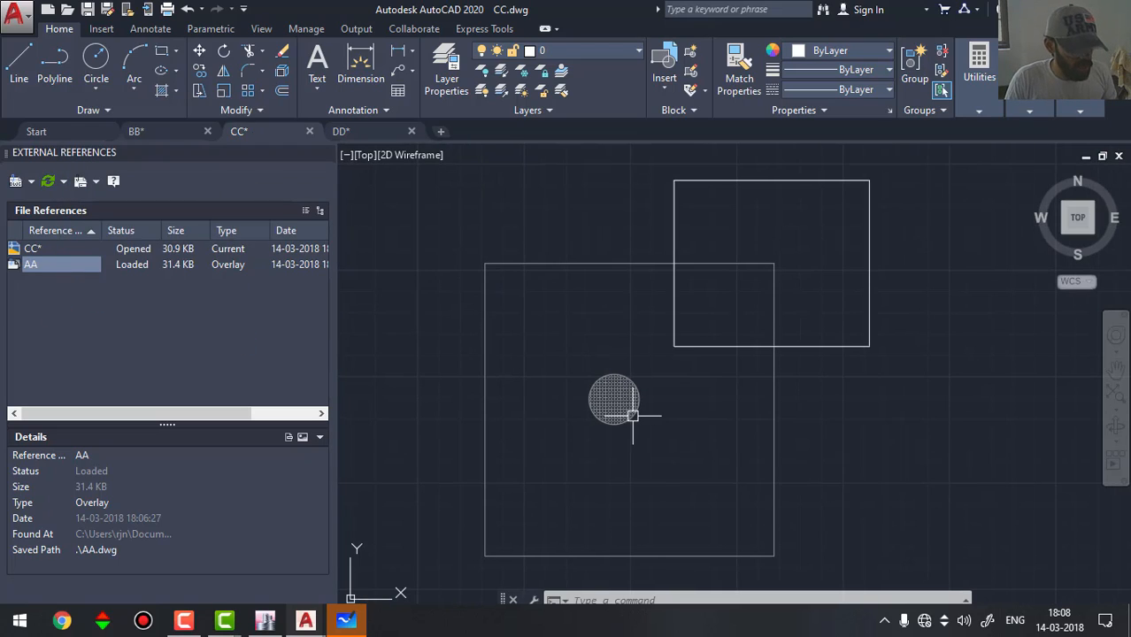
key(ctrl+s)
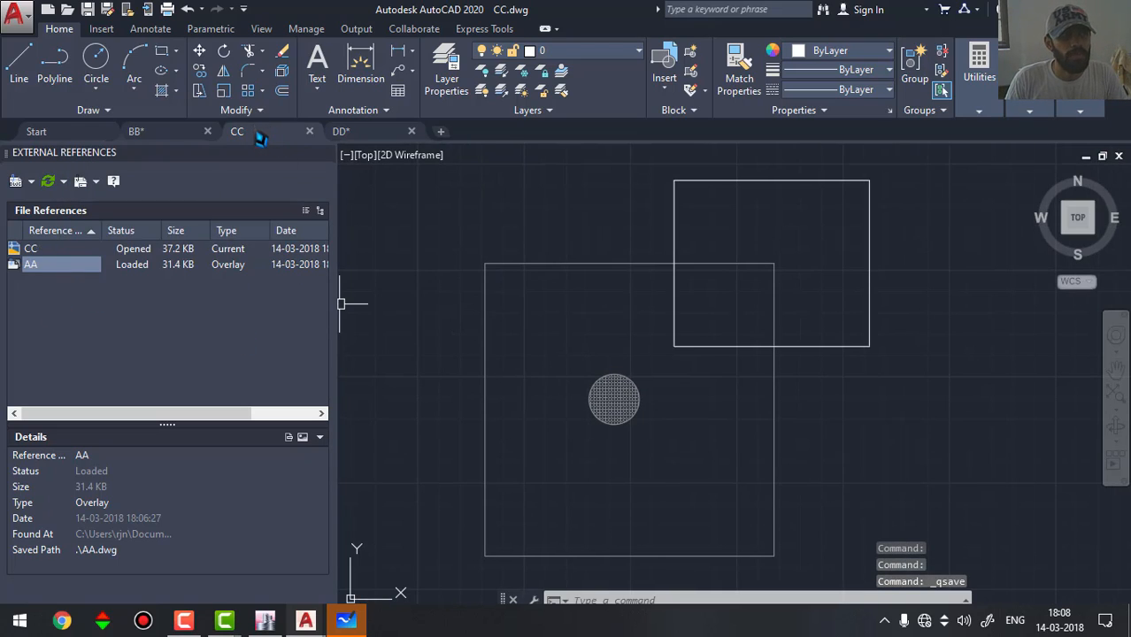
Change the AA reference in drawing DD to the Overlay type
click(341, 131)
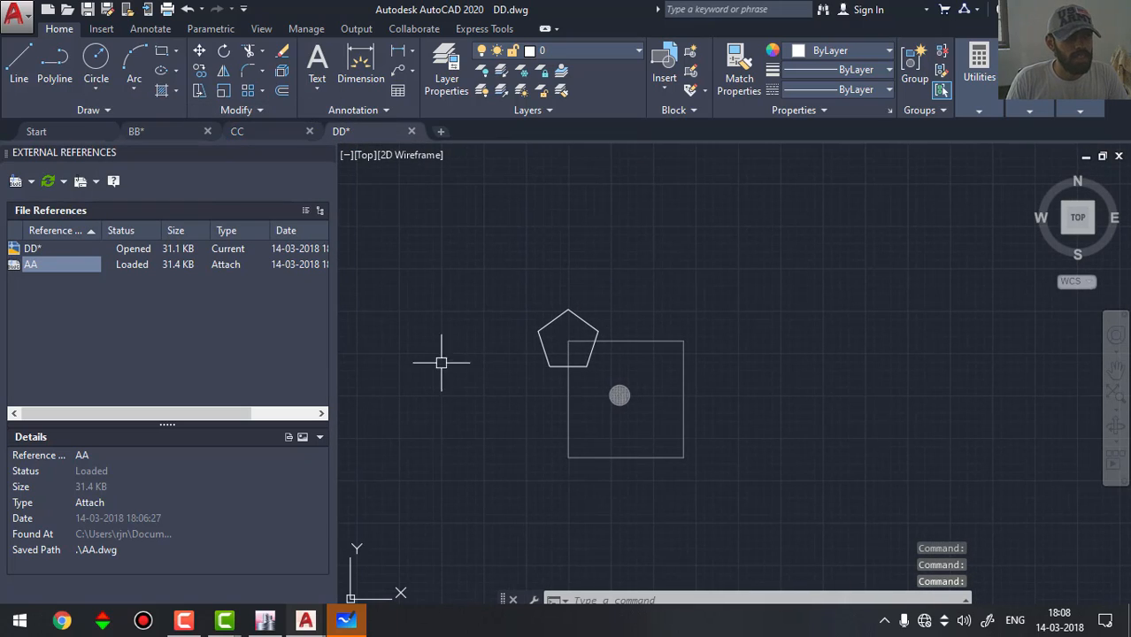
click(55, 268)
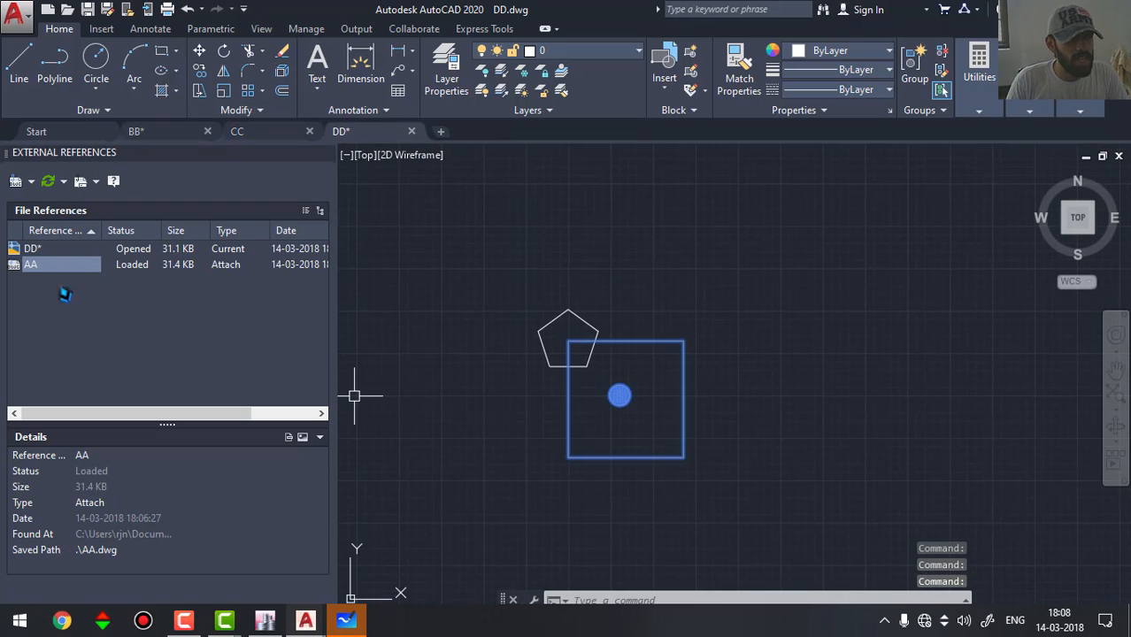
click(113, 504)
click(115, 504)
click(113, 531)
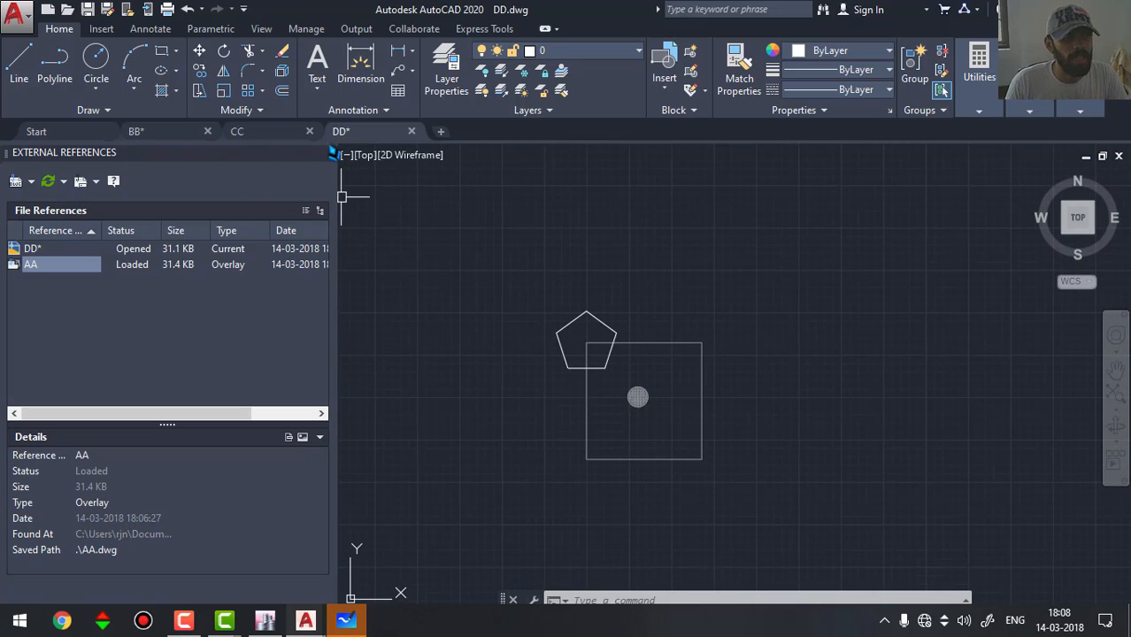
Compare the reference type of AA across drawings BB, CC and DD
click(167, 135)
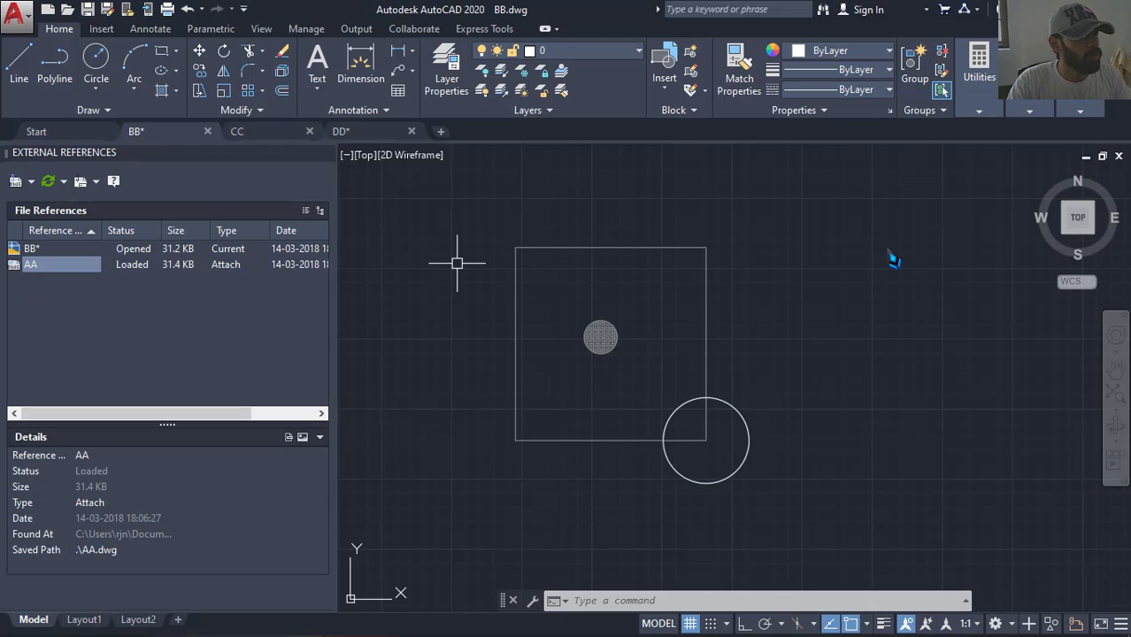
key(Escape)
key(Escape)
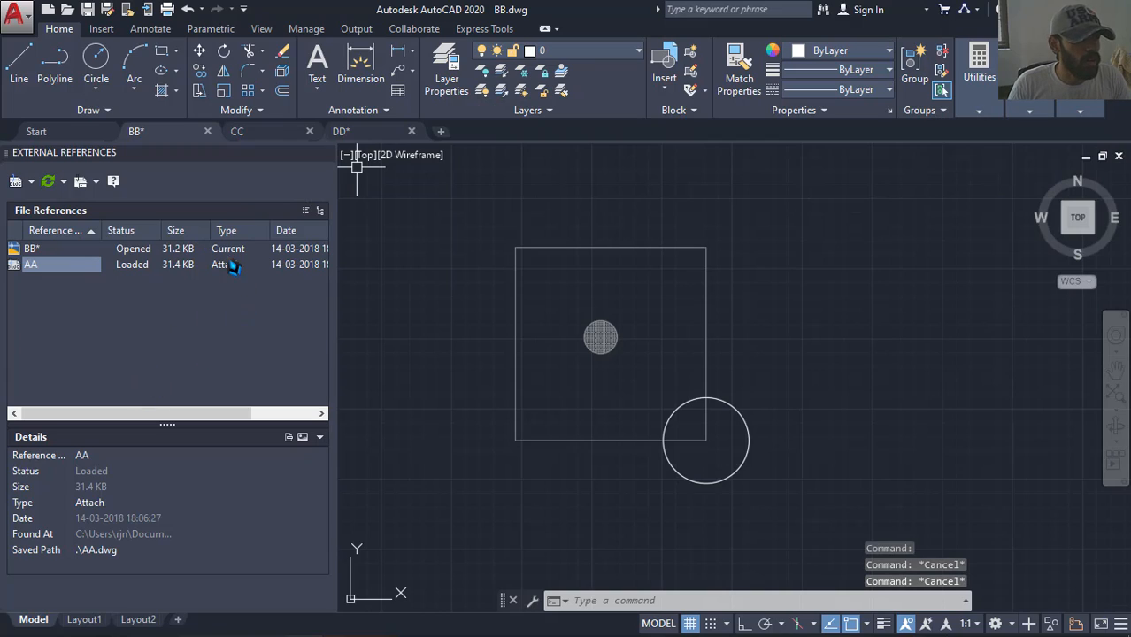
click(241, 131)
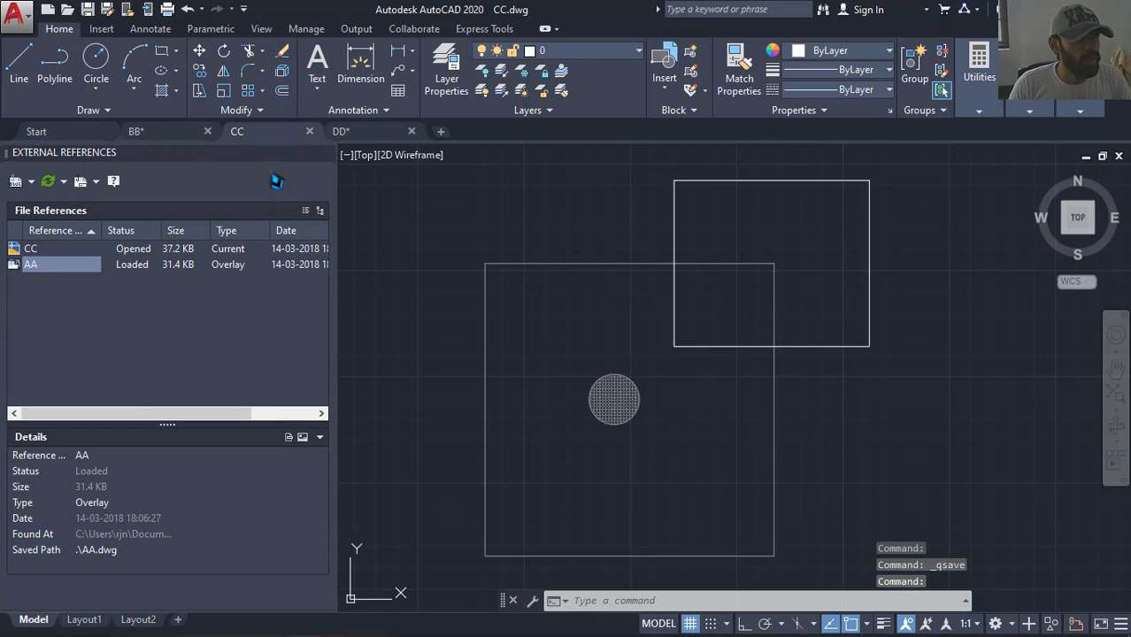
click(341, 131)
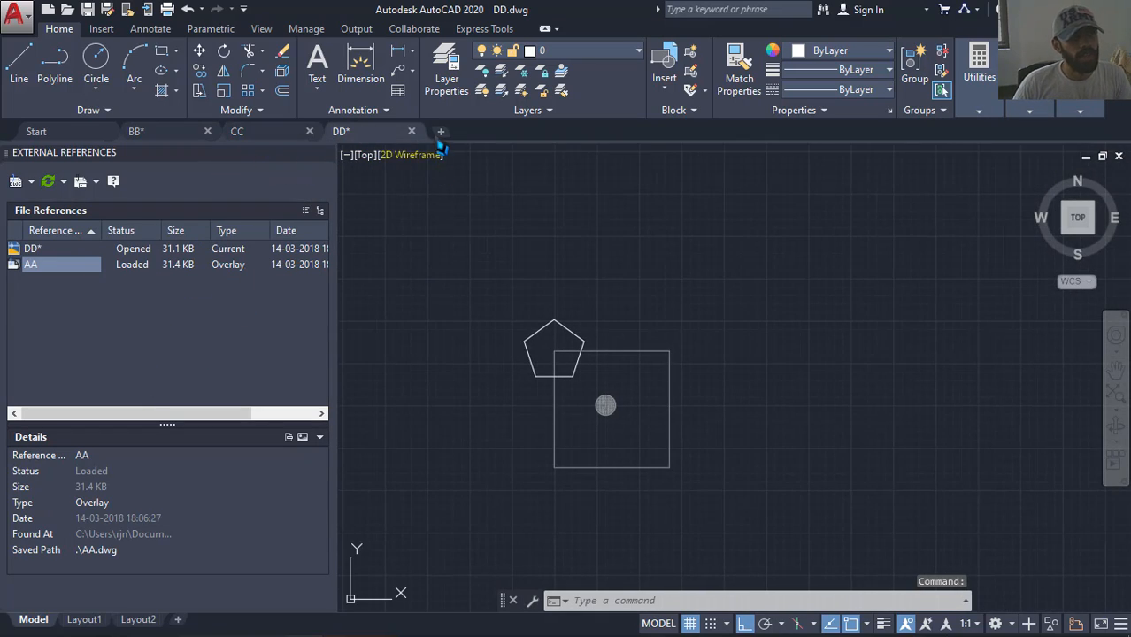
Create a new blank drawing and save the changes in drawing DD
click(441, 132)
click(370, 134)
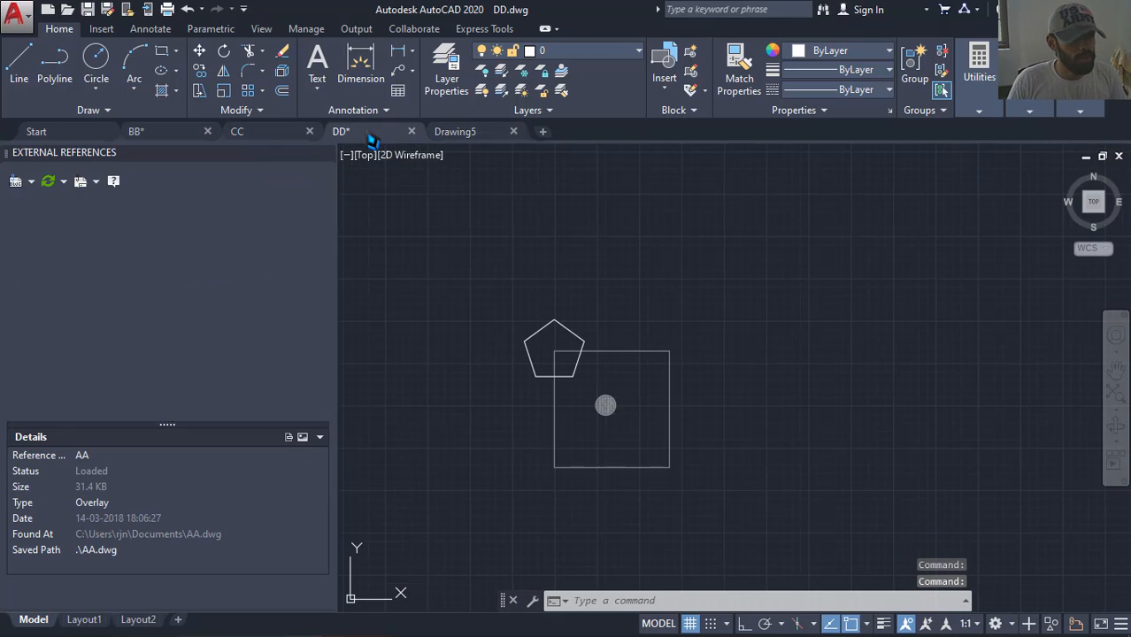
key(ctrl+s)
click(266, 132)
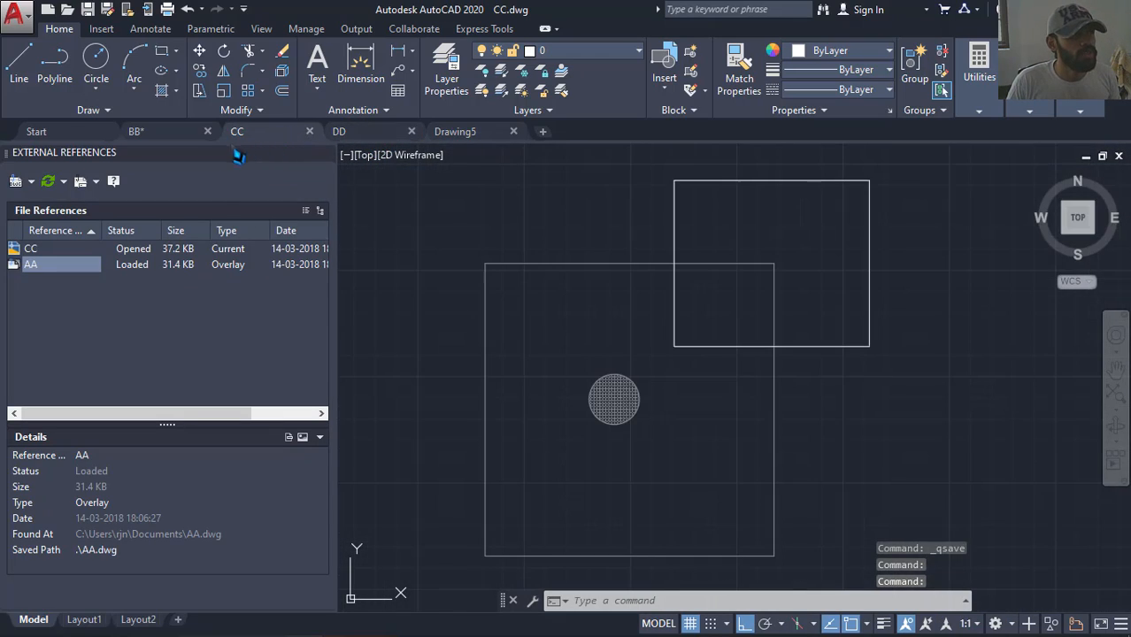
click(142, 133)
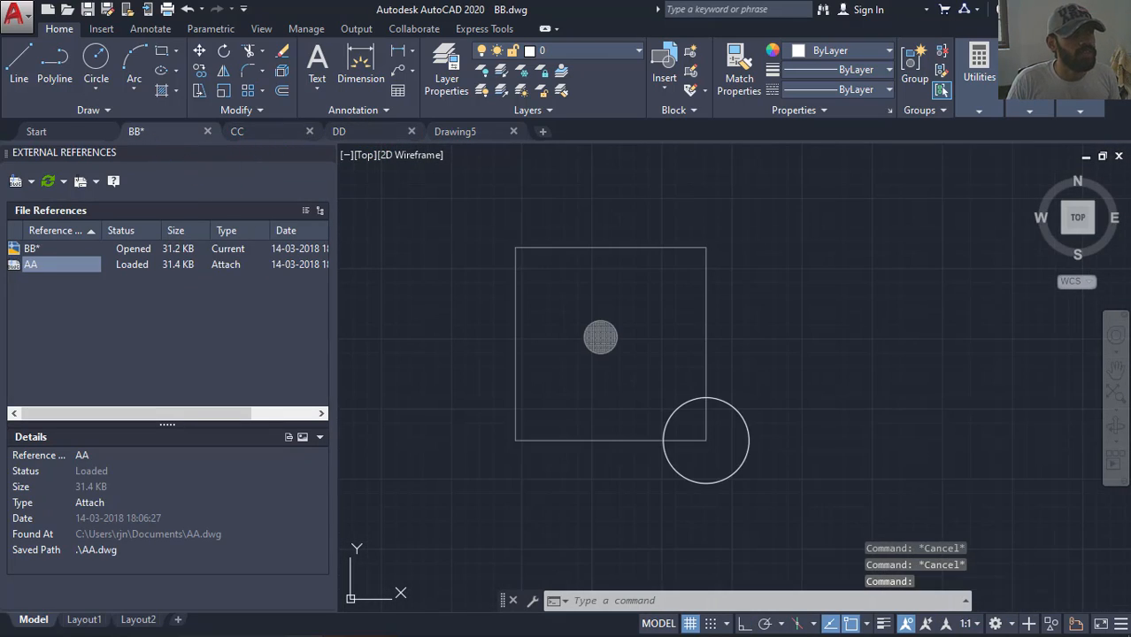
Attach BB.dwg to the new drawing as an Attachment reference at scale 1 with a relative path
click(455, 132)
middle_drag(541, 205, 524, 229)
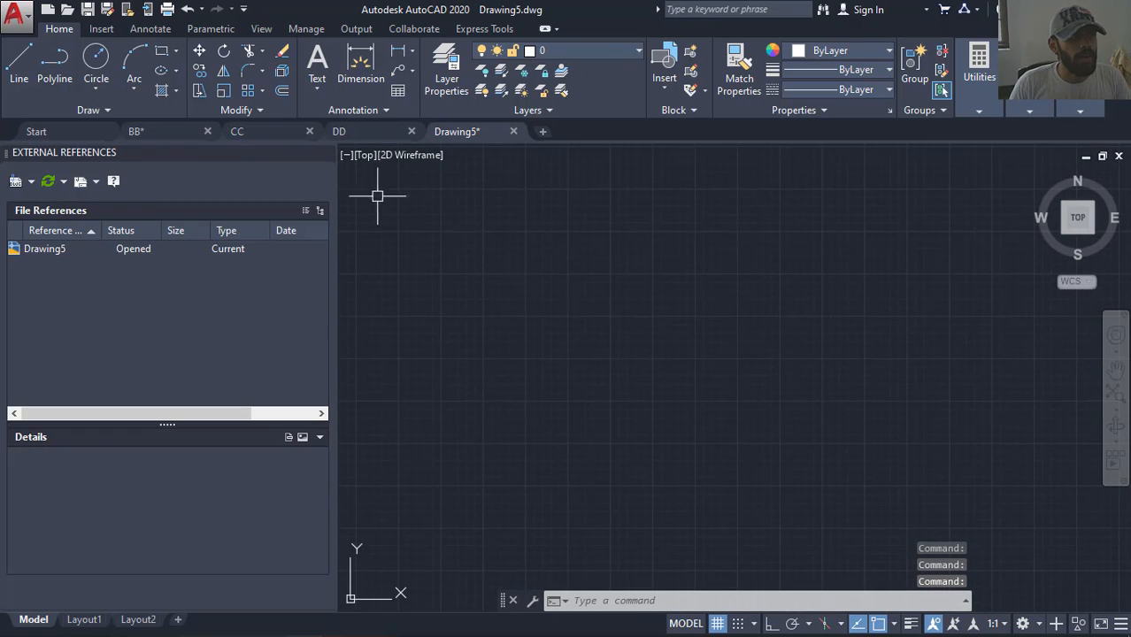
click(15, 181)
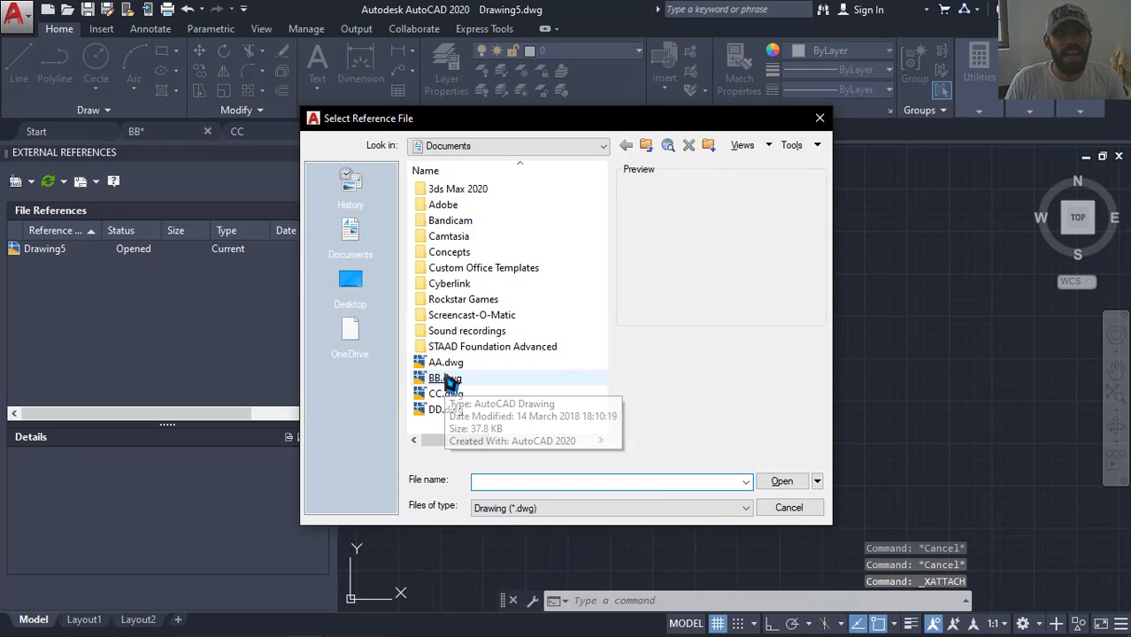
double_click(450, 380)
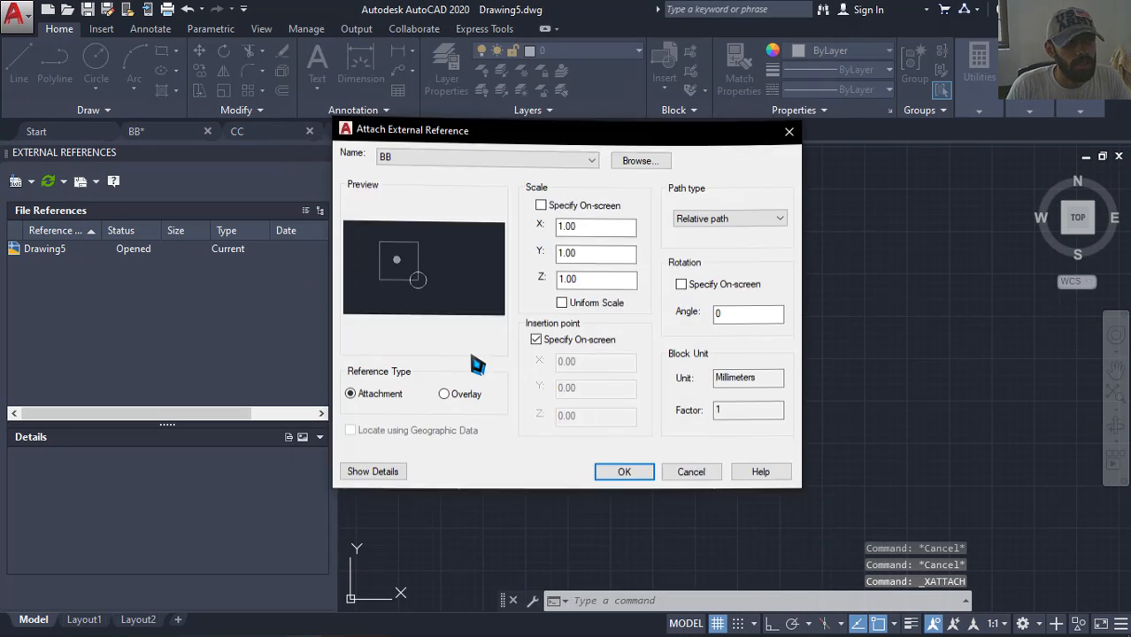
click(637, 488)
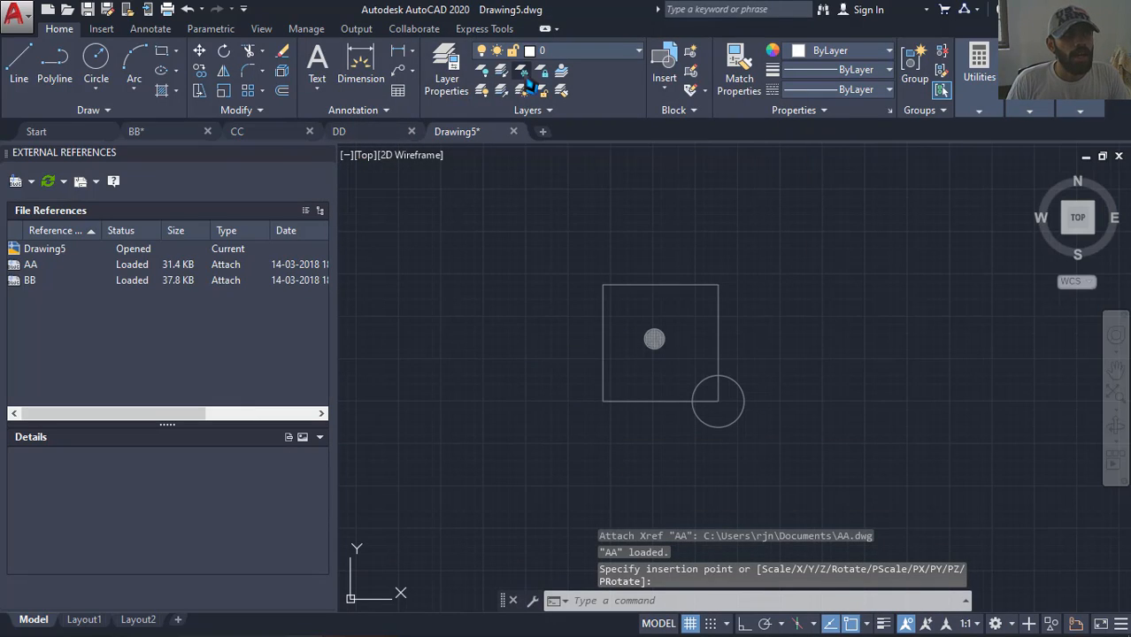
Attach CC.dwg as an Attachment reference, inserting it at the lower-left corner of the large square
click(32, 182)
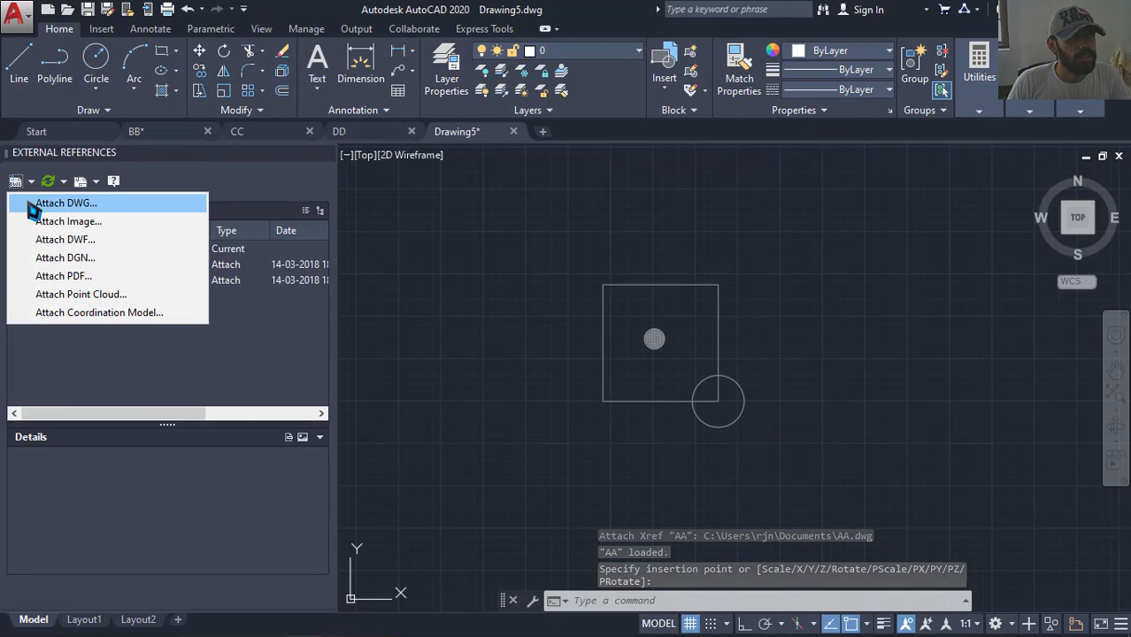
click(35, 202)
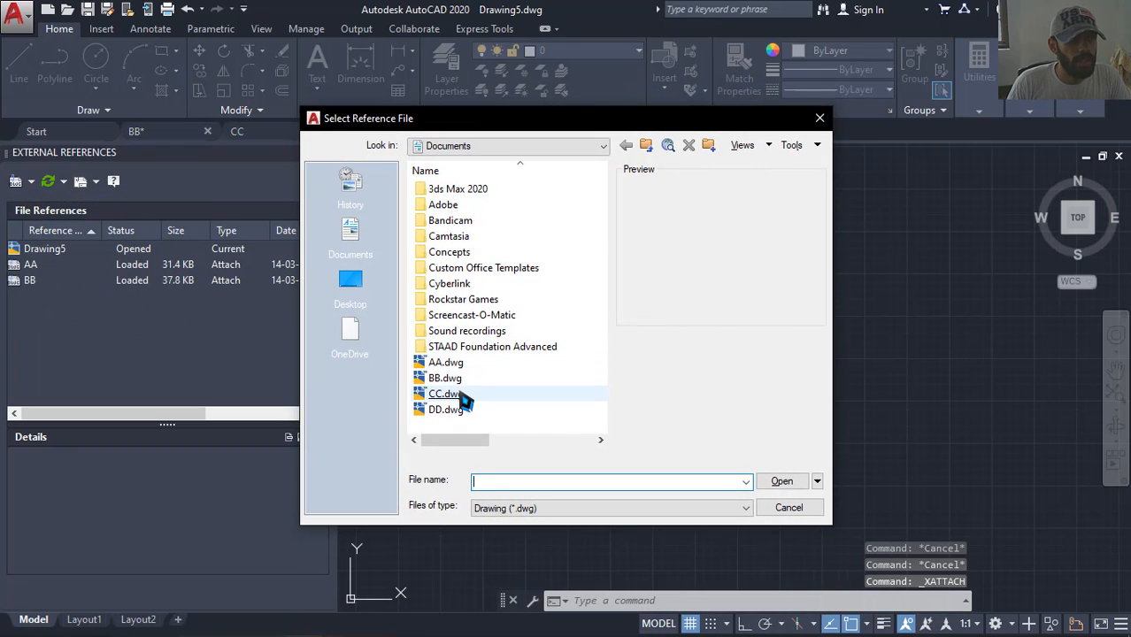
double_click(464, 396)
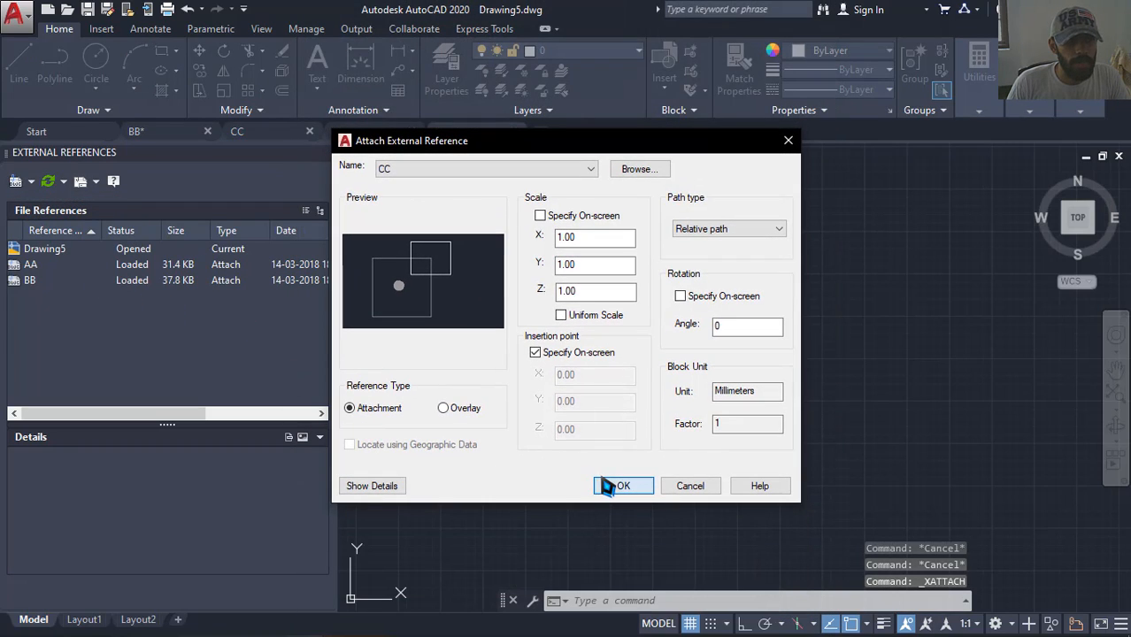
click(614, 485)
click(602, 400)
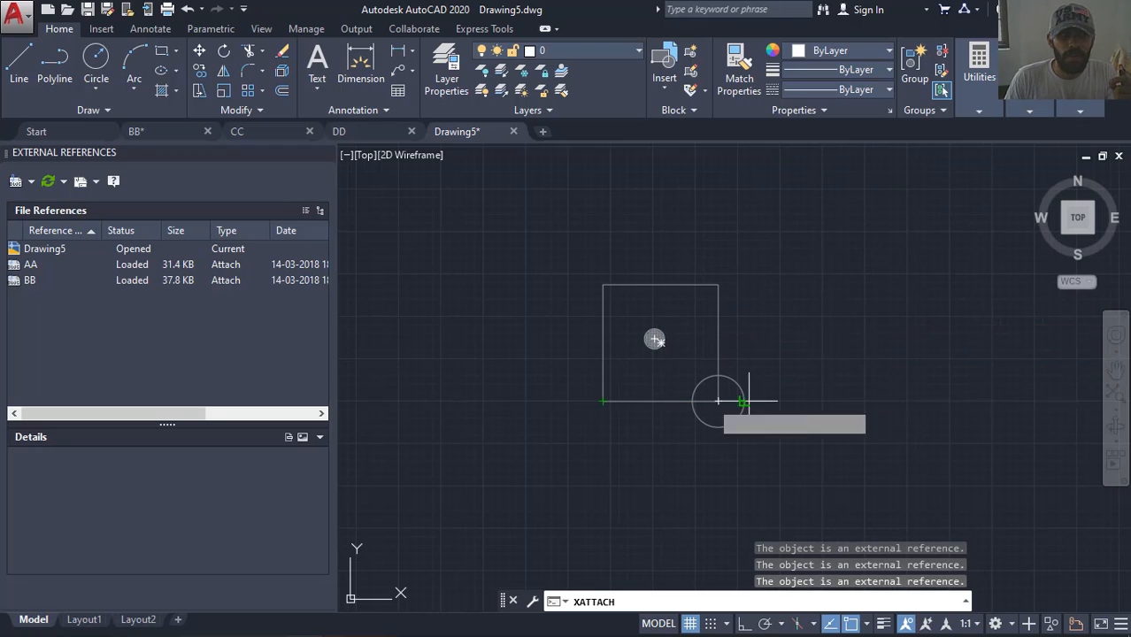
click(602, 400)
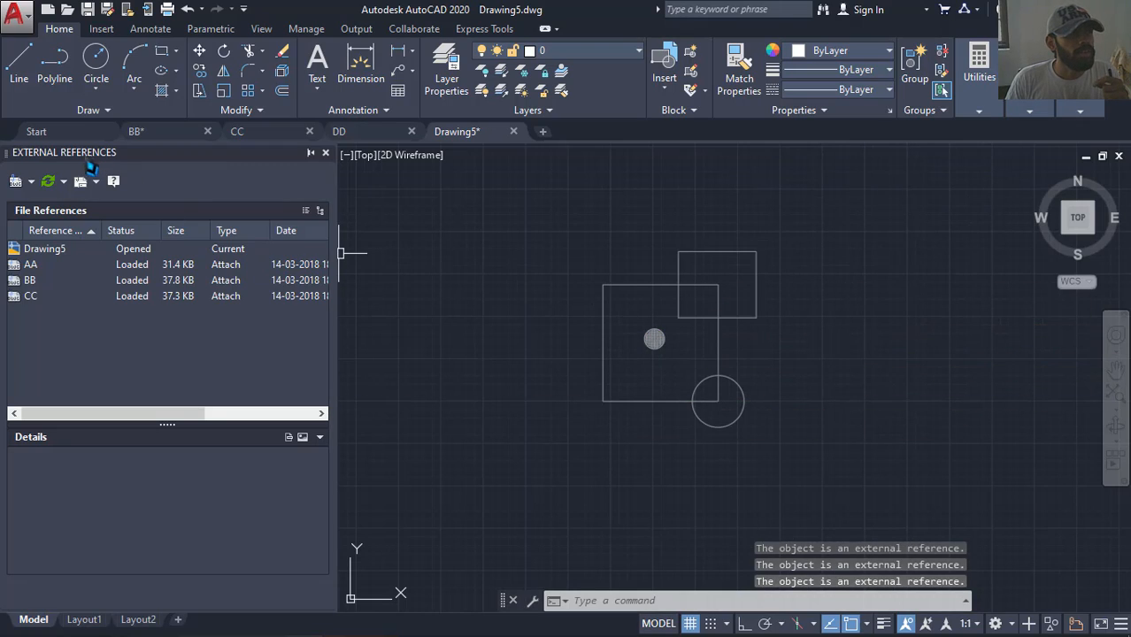
Attach DD.dwg as an Attachment reference at the same lower-left corner of the large square
click(16, 181)
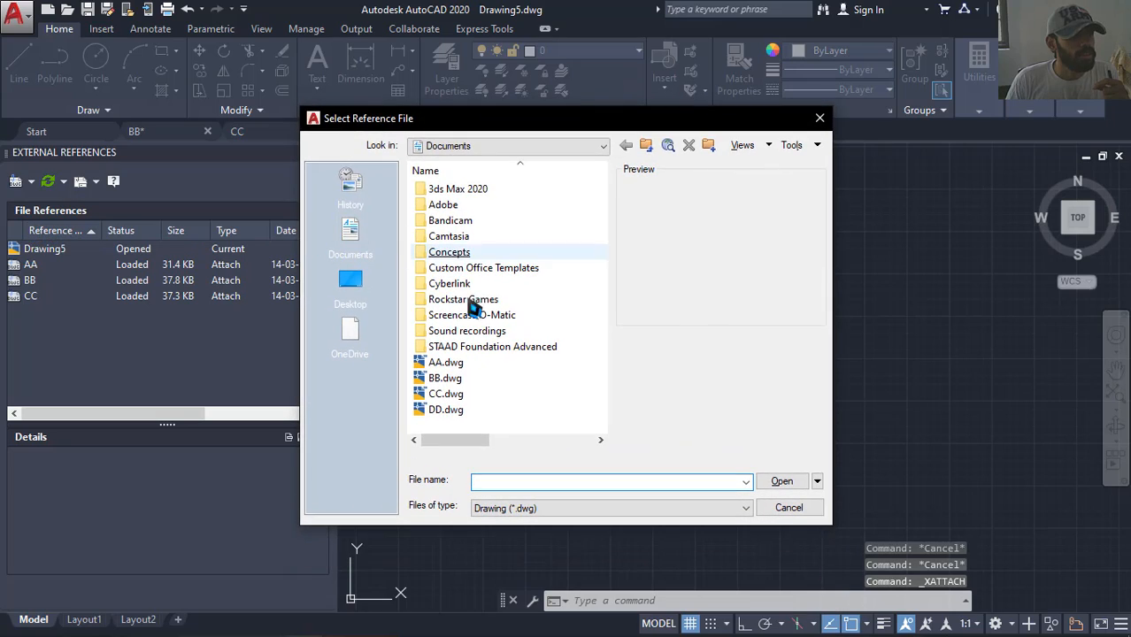
double_click(446, 410)
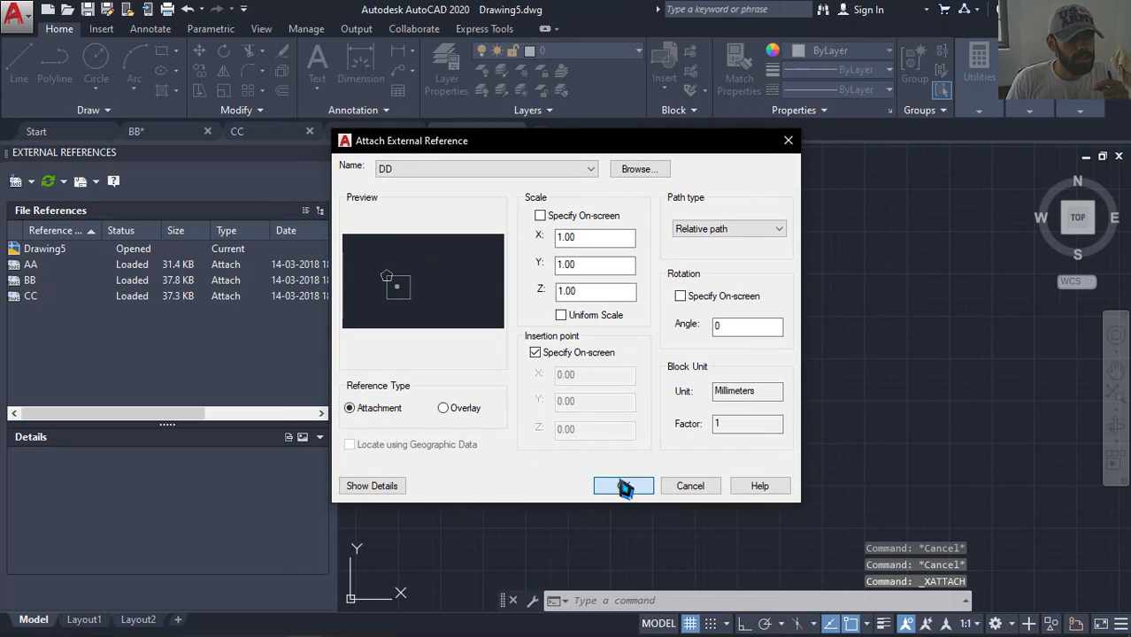
click(620, 487)
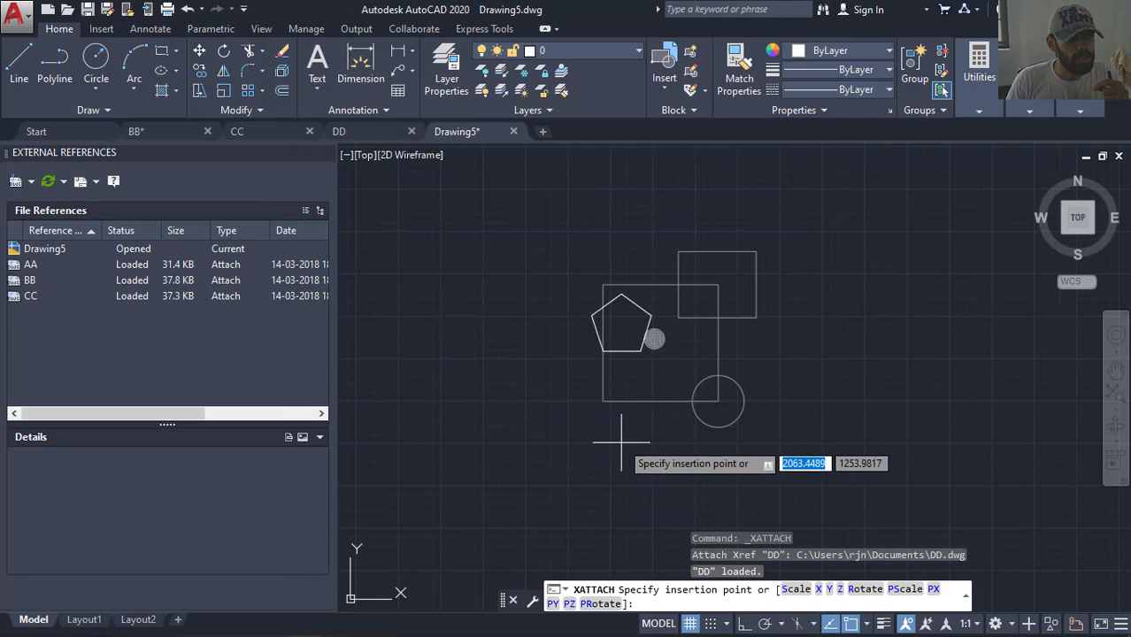
click(603, 400)
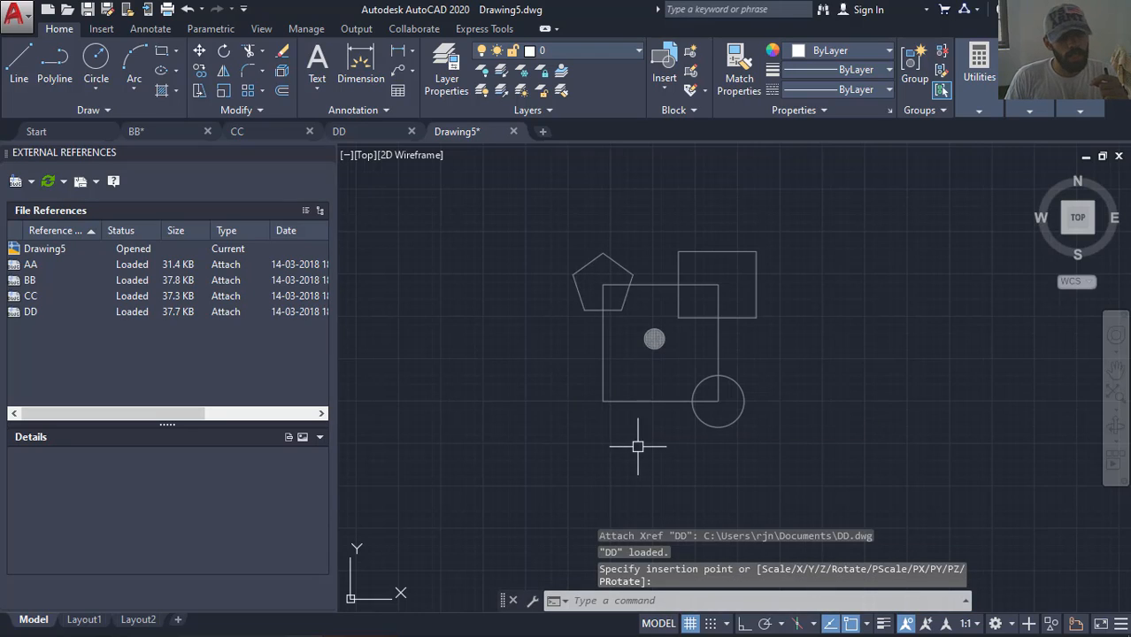
middle_drag(681, 434, 669, 438)
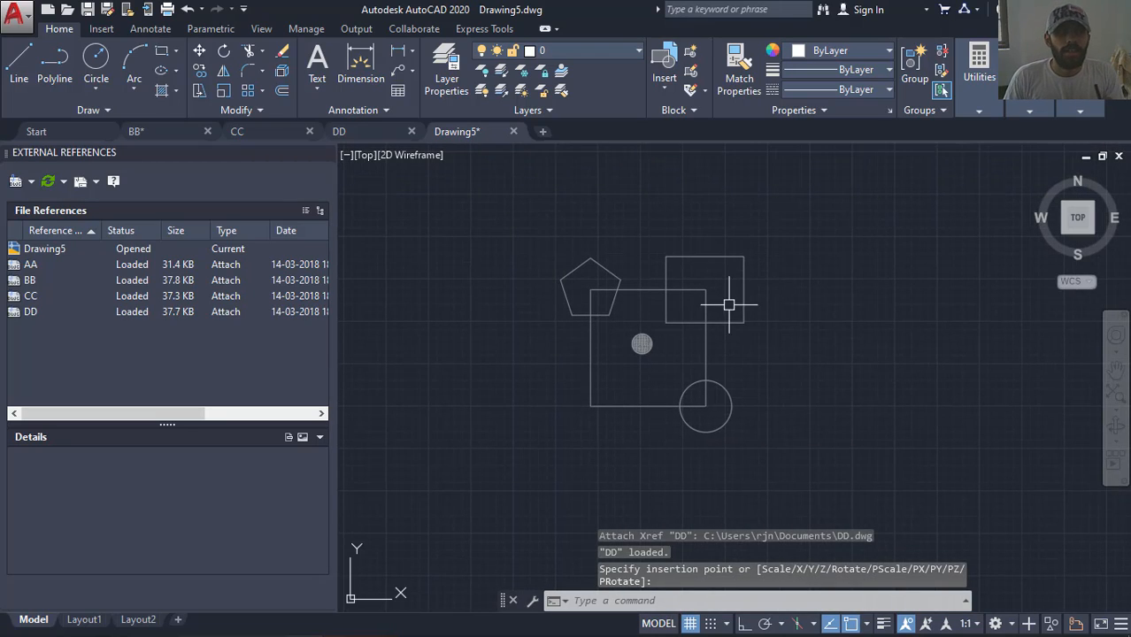
middle_drag(728, 304, 721, 315)
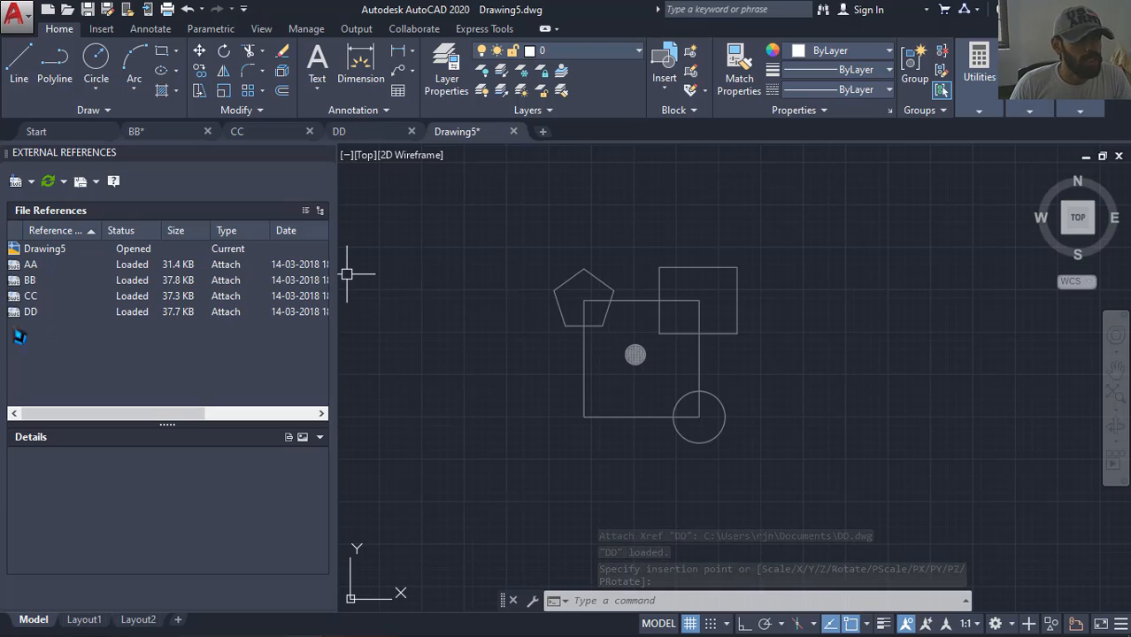
Bind the DD, CC and BB references into the new drawing, each with the Bind type
right_click(34, 312)
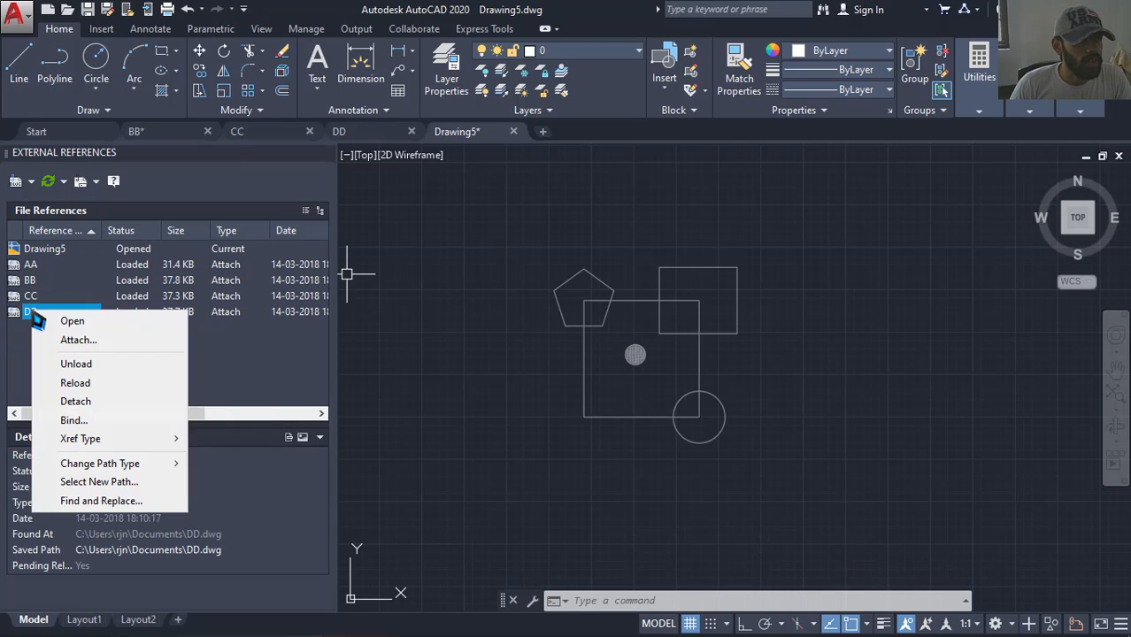
click(134, 428)
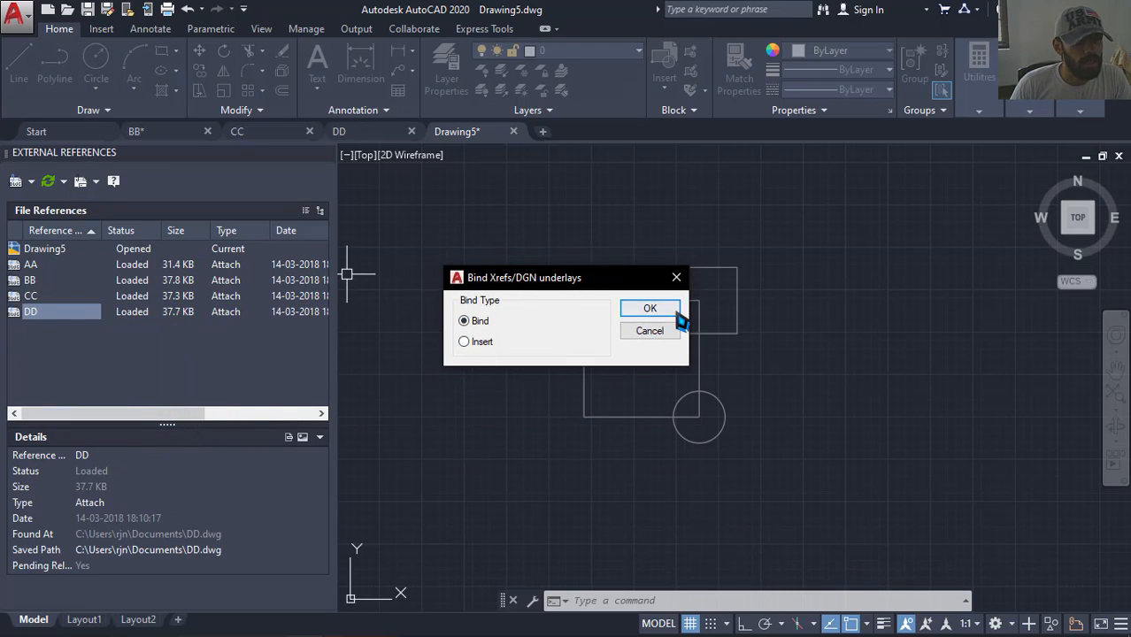
click(612, 307)
right_click(44, 298)
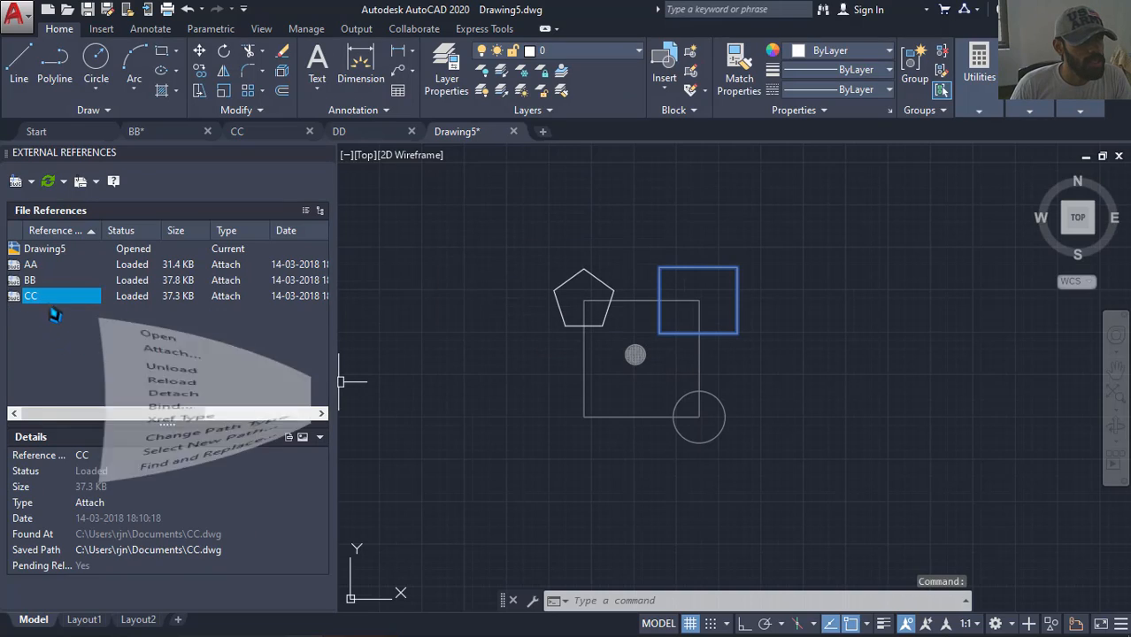
click(129, 404)
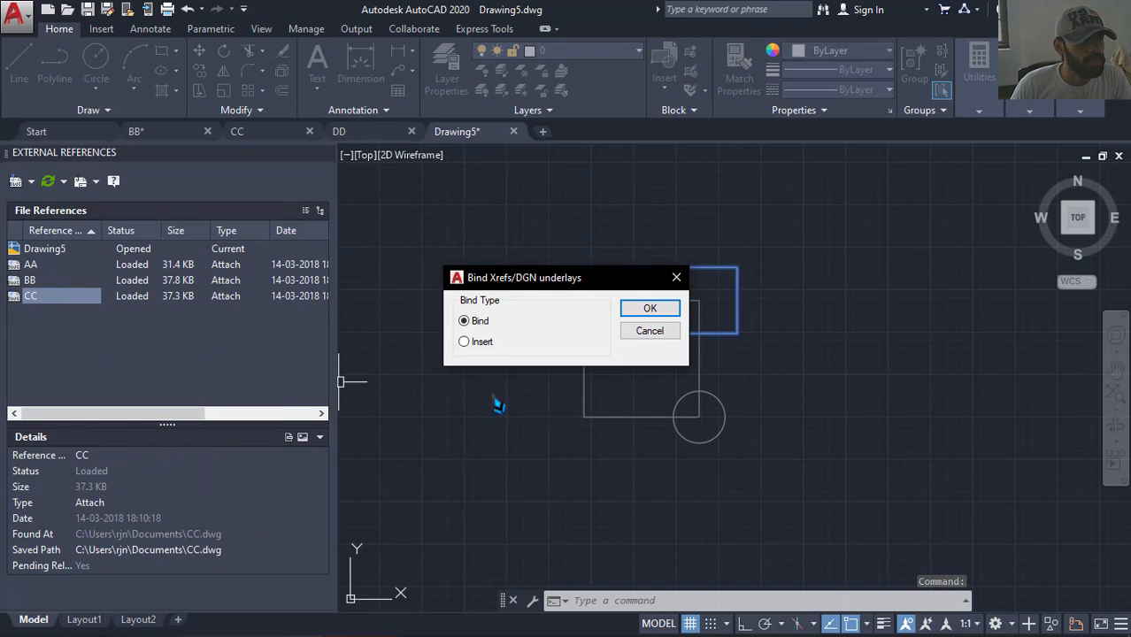
click(649, 309)
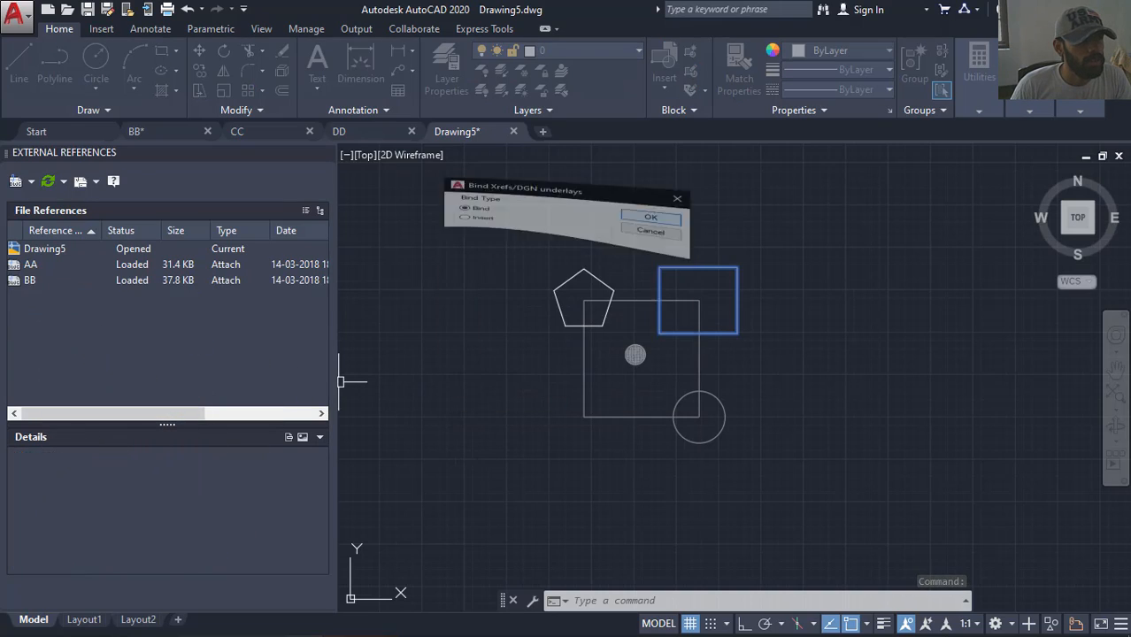
right_click(41, 281)
click(164, 389)
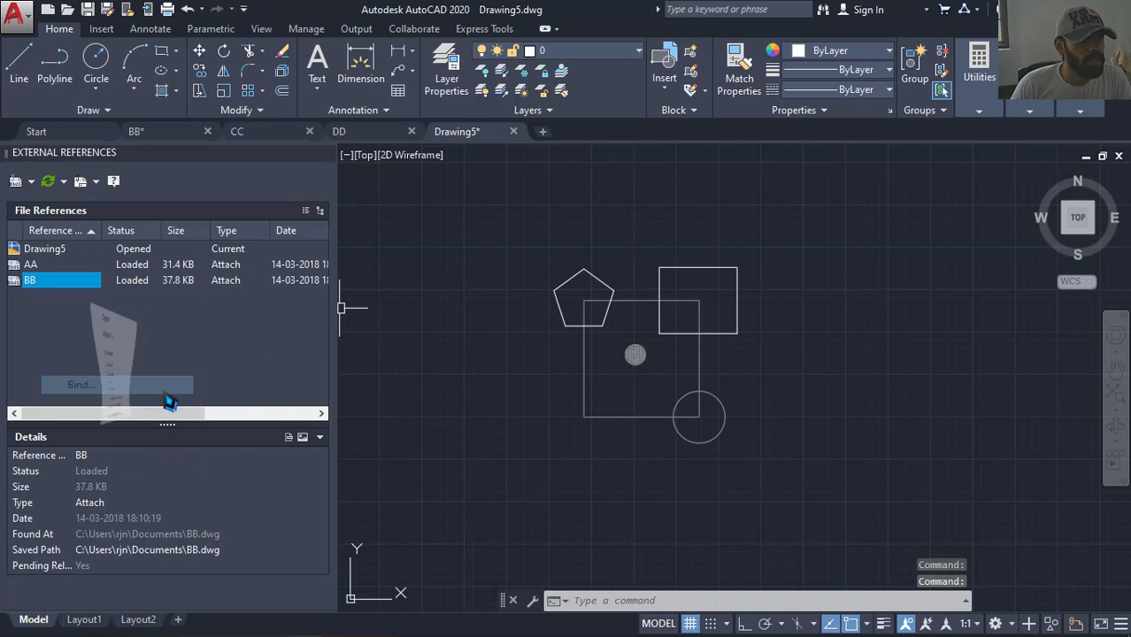
click(642, 309)
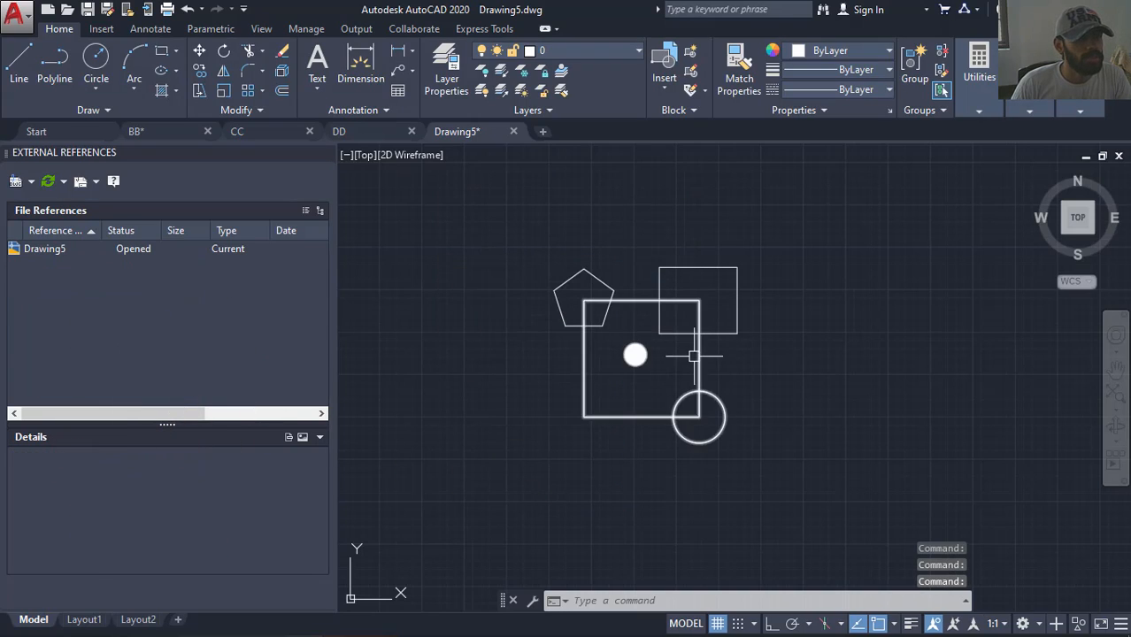
Explode all the bound reference blocks in the drawing into separate objects
scroll(675, 361, up, 2)
click(849, 193)
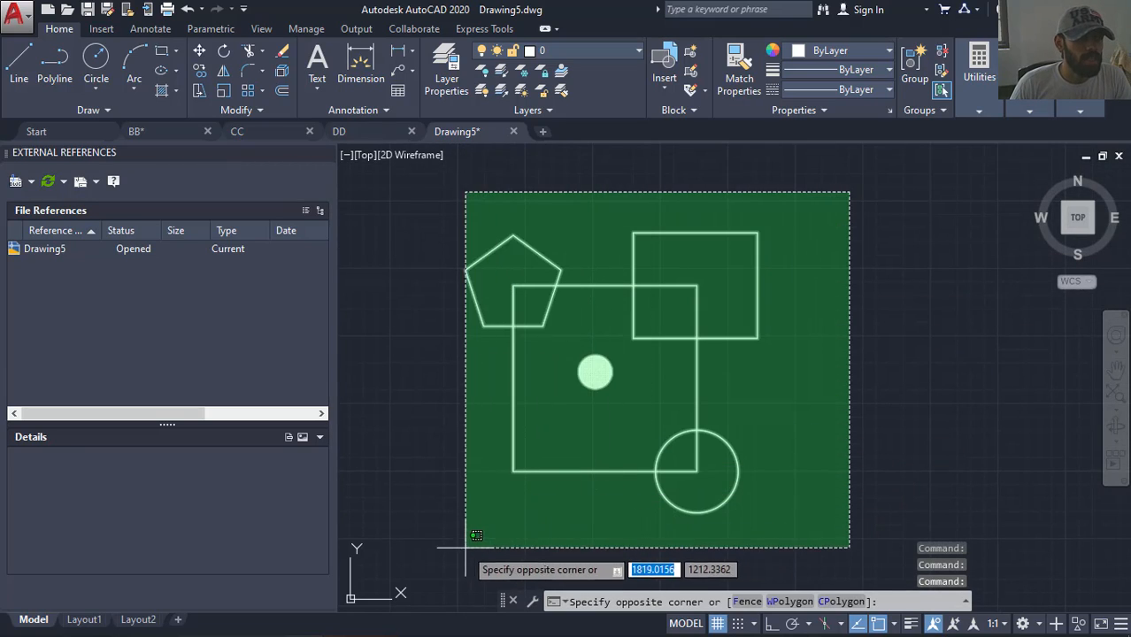
click(424, 575)
middle_drag(578, 416, 598, 379)
text(x)
key(Return)
Select the circle at the large square's lower-right corner to check that it is an independent object, then clear the selection
click(686, 461)
click(714, 435)
key(Escape)
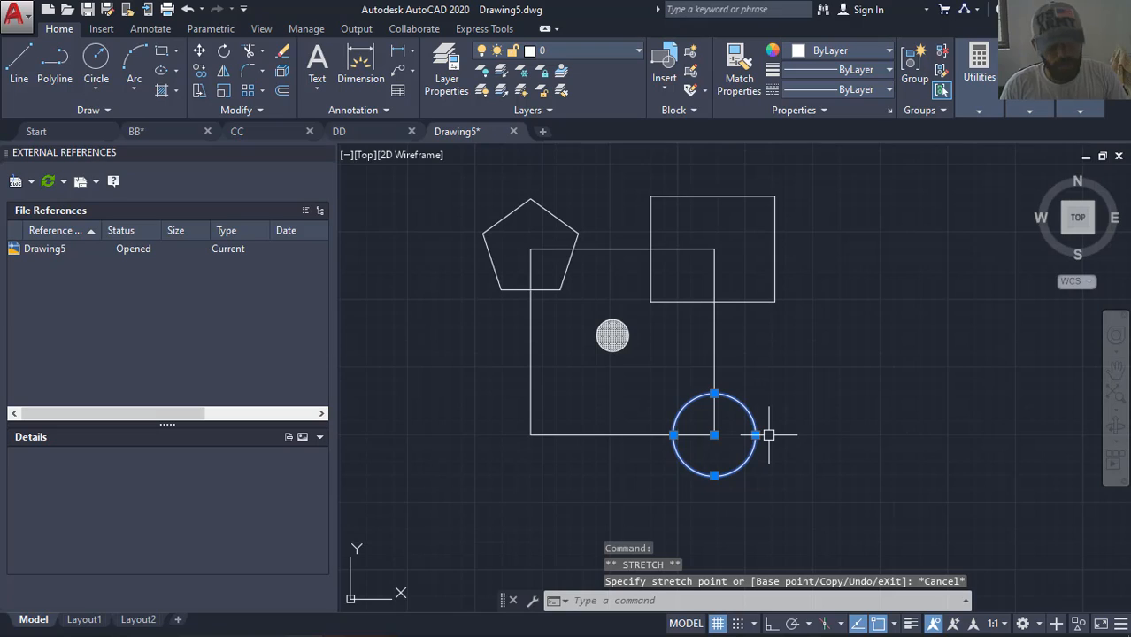
middle_drag(660, 378, 666, 396)
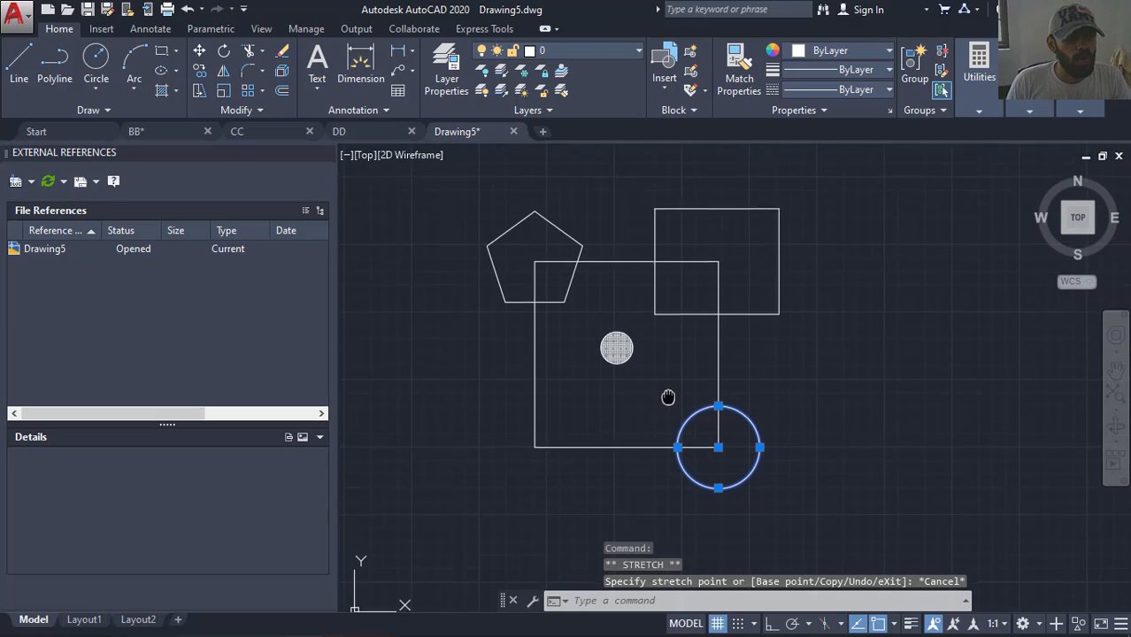
key(Escape)
key(Escape)
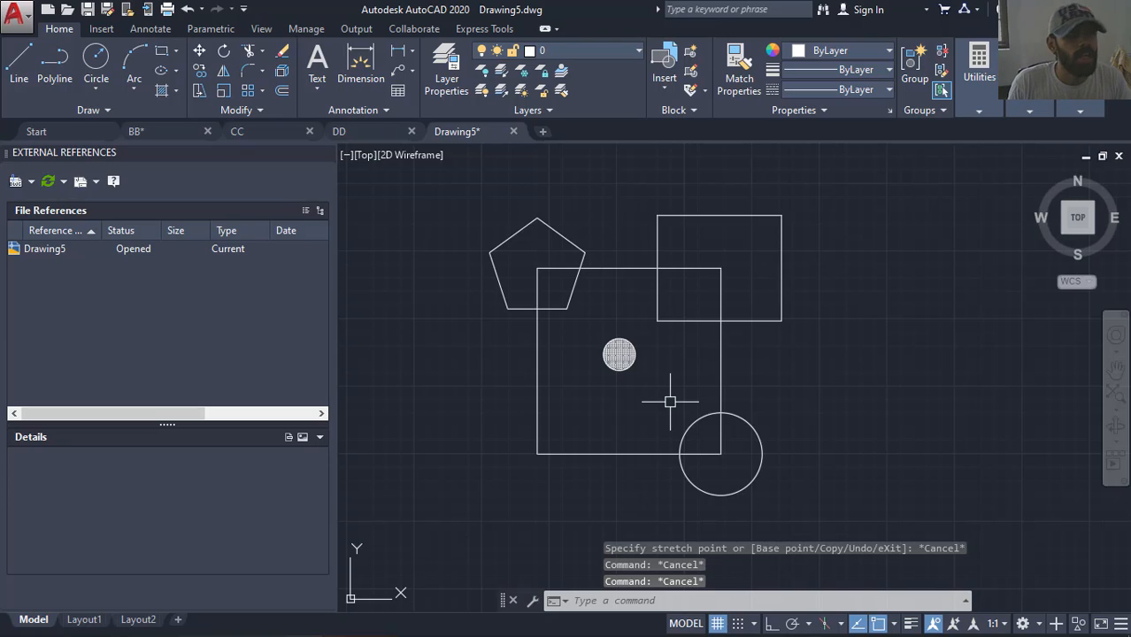
Close the new drawing without saving its changes and switch to drawing BB
click(513, 130)
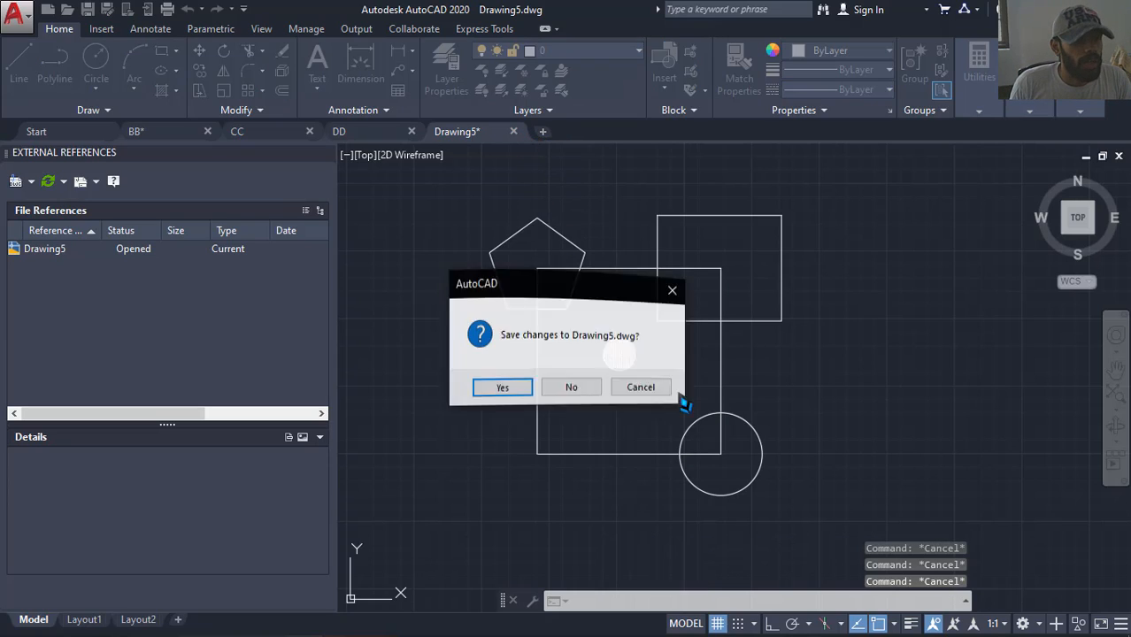
click(584, 387)
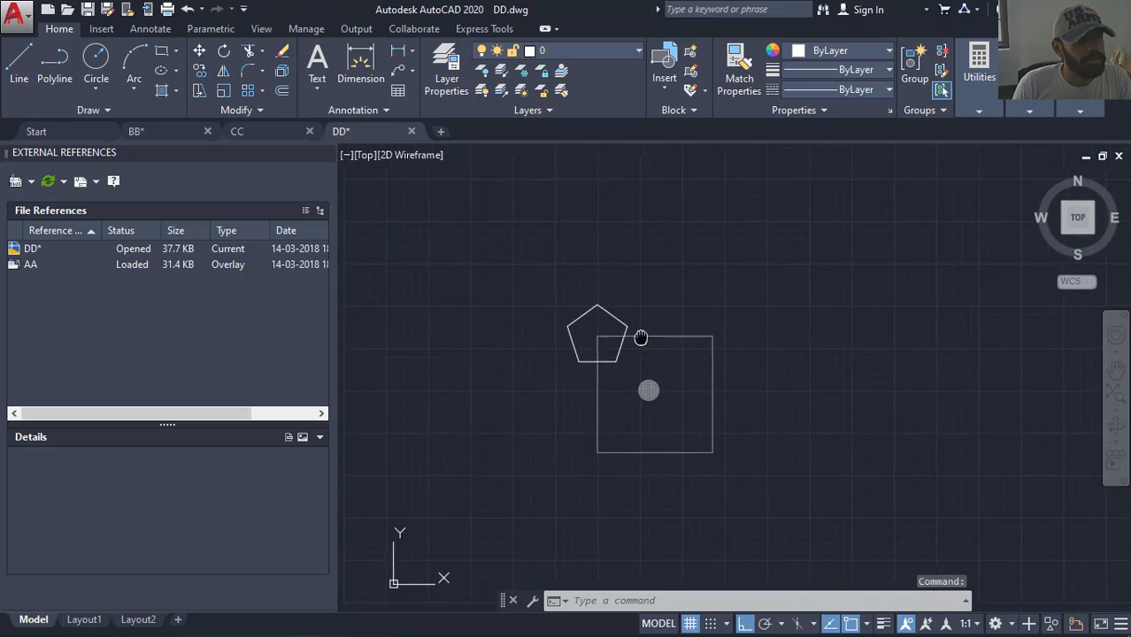
middle_drag(641, 337, 656, 330)
click(161, 133)
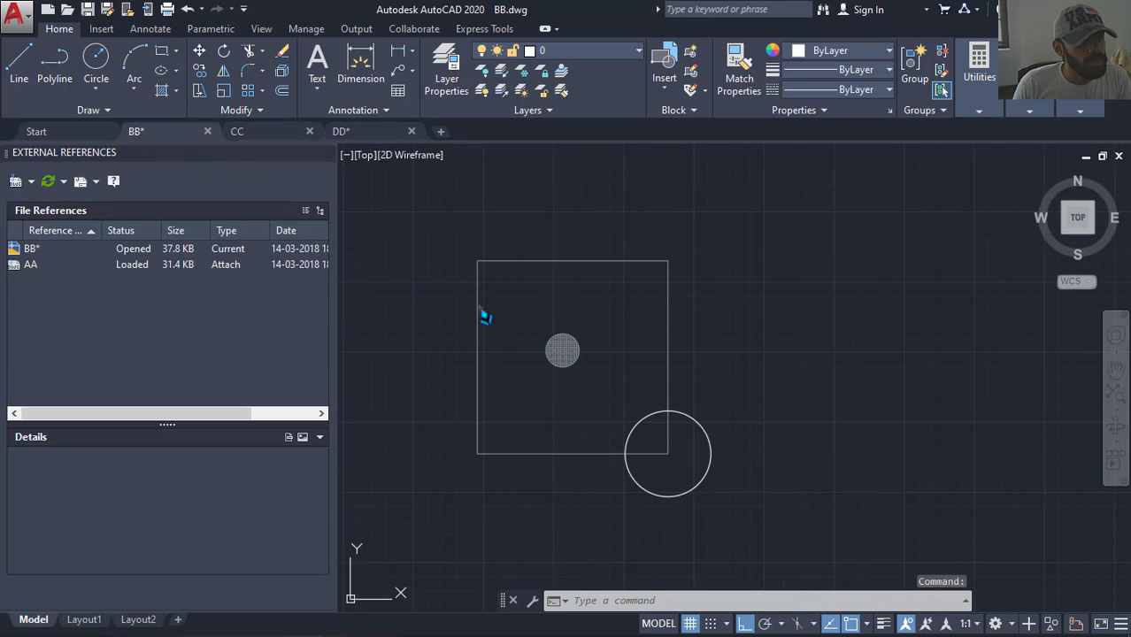
Check the AA reference's details in drawing BB and briefly view drawing CC before returning to BB
click(579, 248)
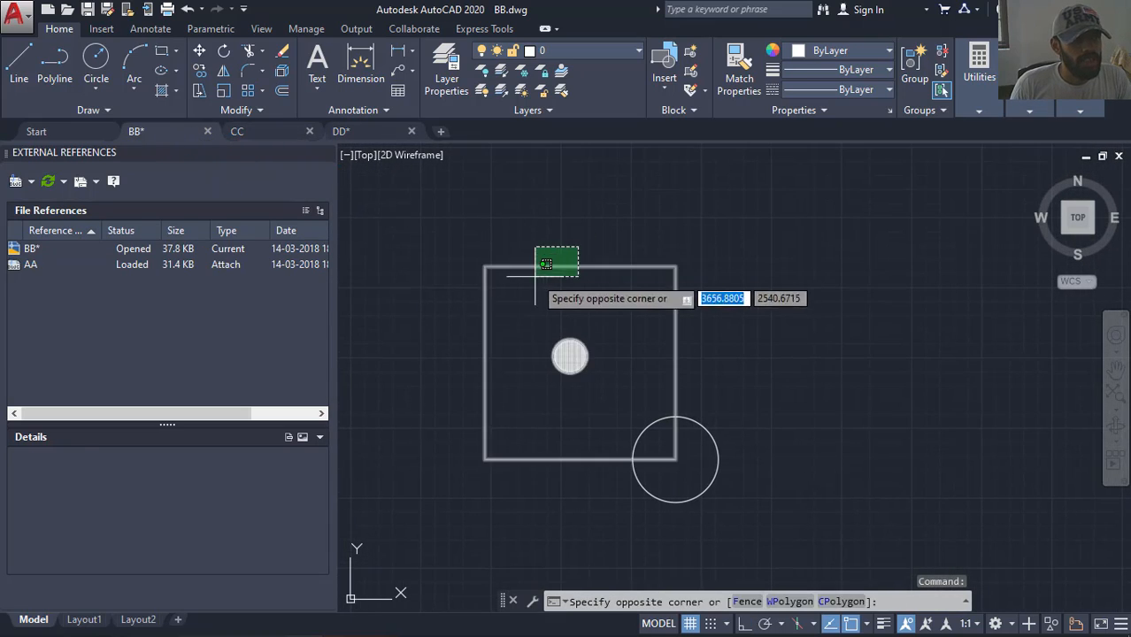
click(560, 270)
key(Escape)
key(Escape)
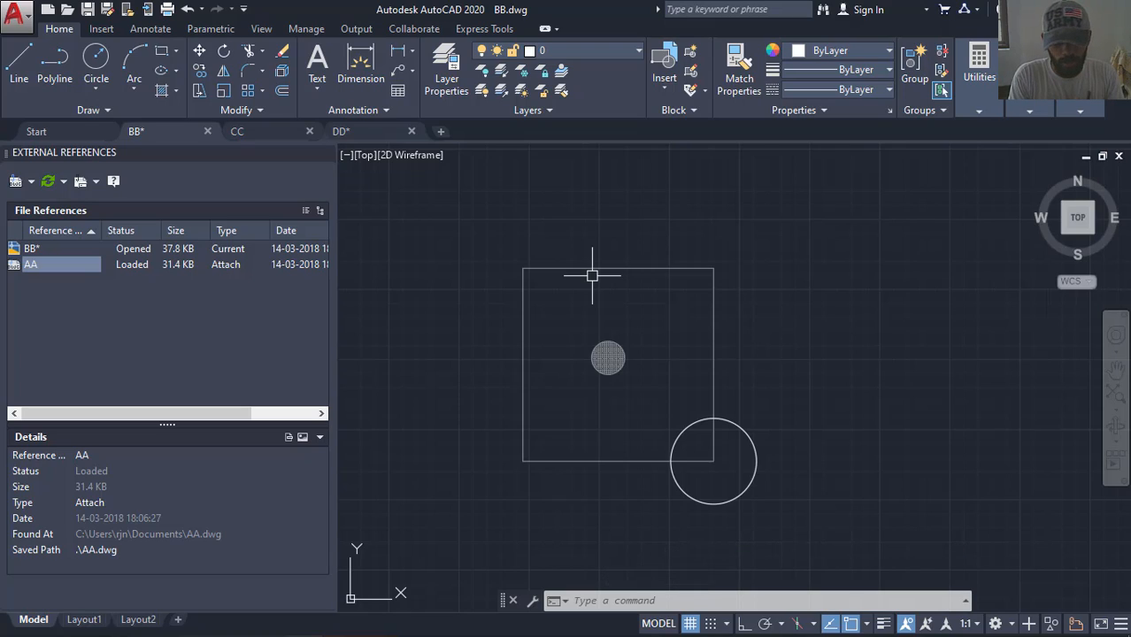
middle_drag(638, 293, 645, 295)
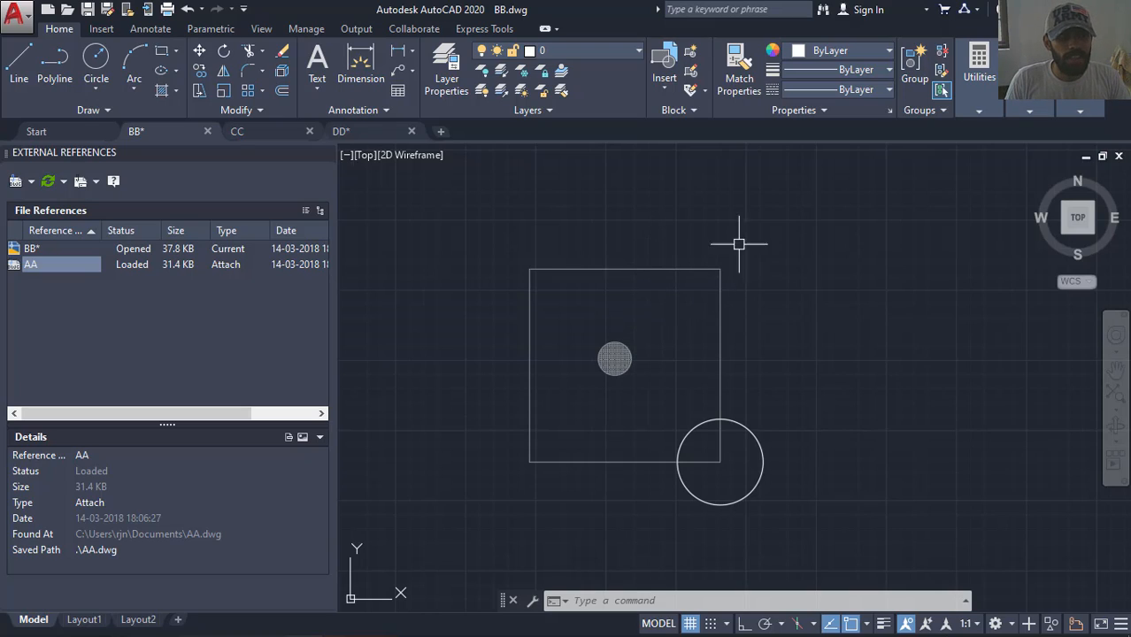
click(265, 132)
click(168, 133)
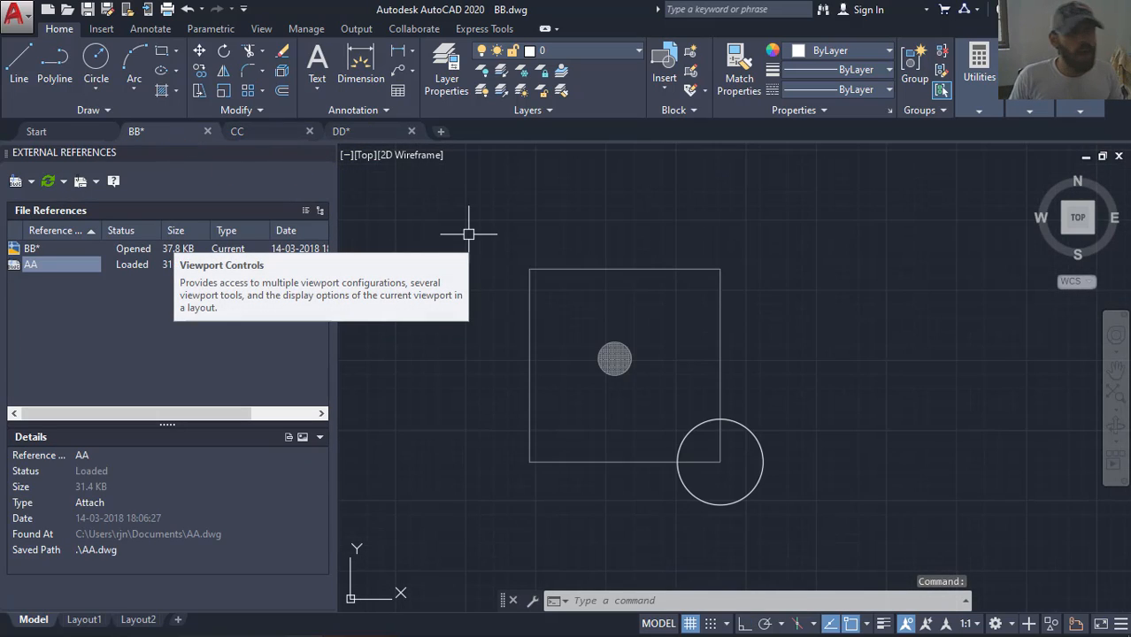
Open the AA reference for in-place editing from drawing BB with REFEDIT, automatically selecting all nested objects
key(Escape)
key(Escape)
text(r)
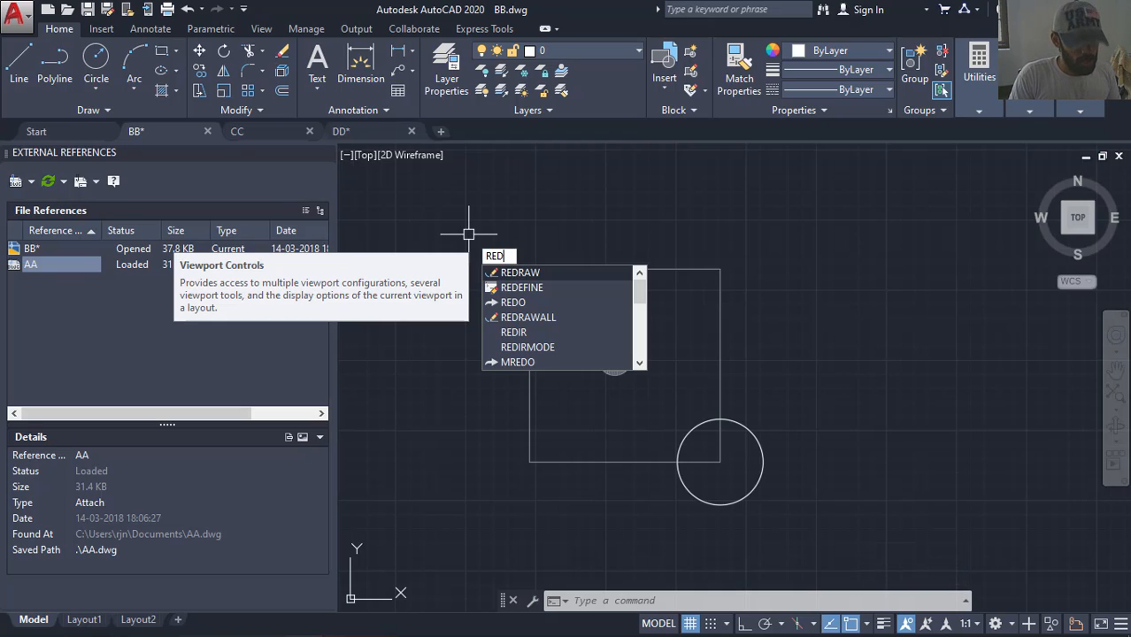
key(BackSpace)
text(f)
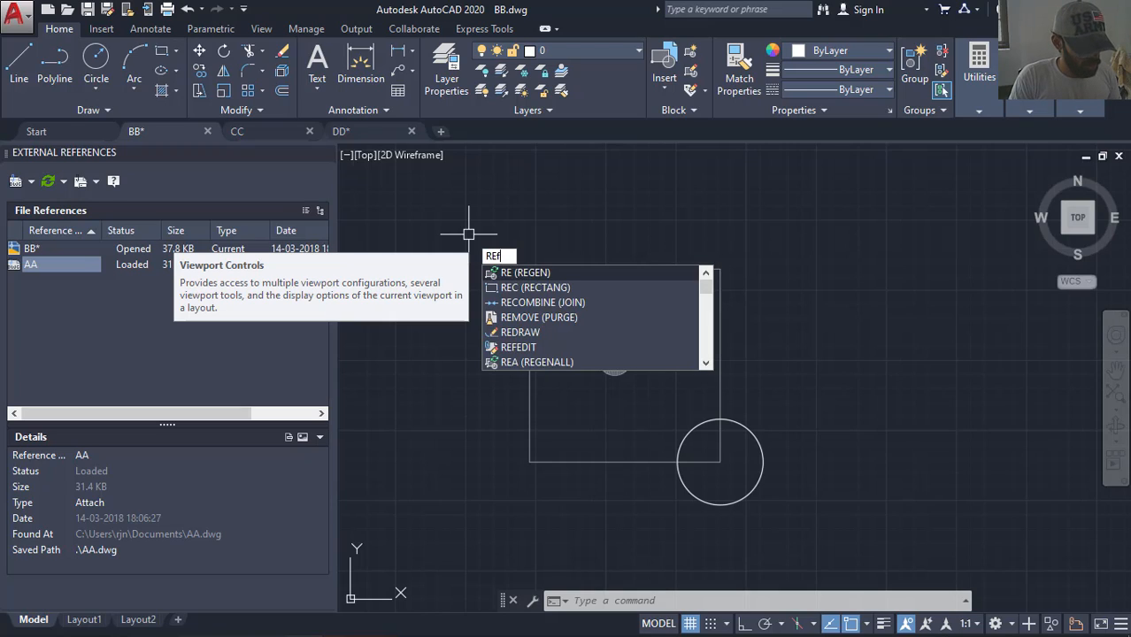
text(edit)
key(Return)
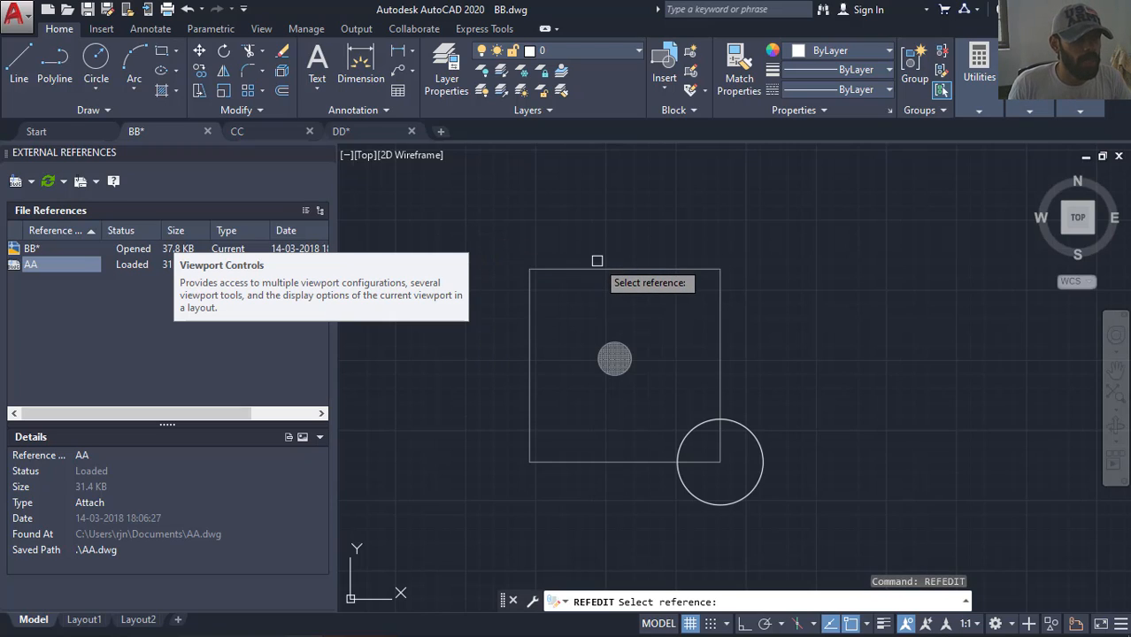
click(597, 268)
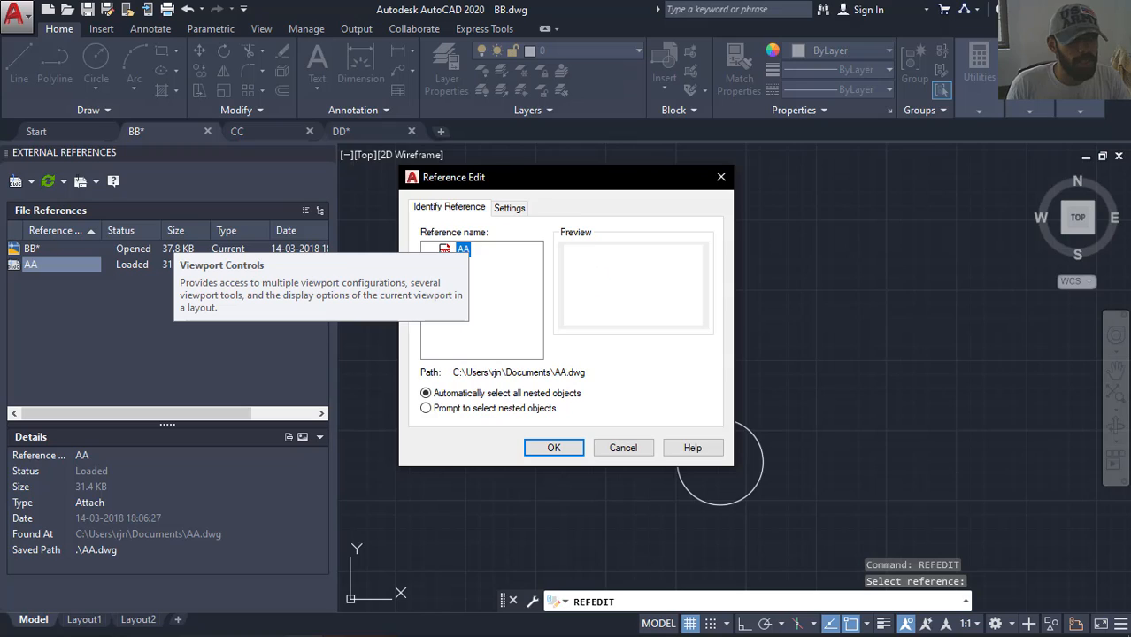
drag(554, 187, 585, 184)
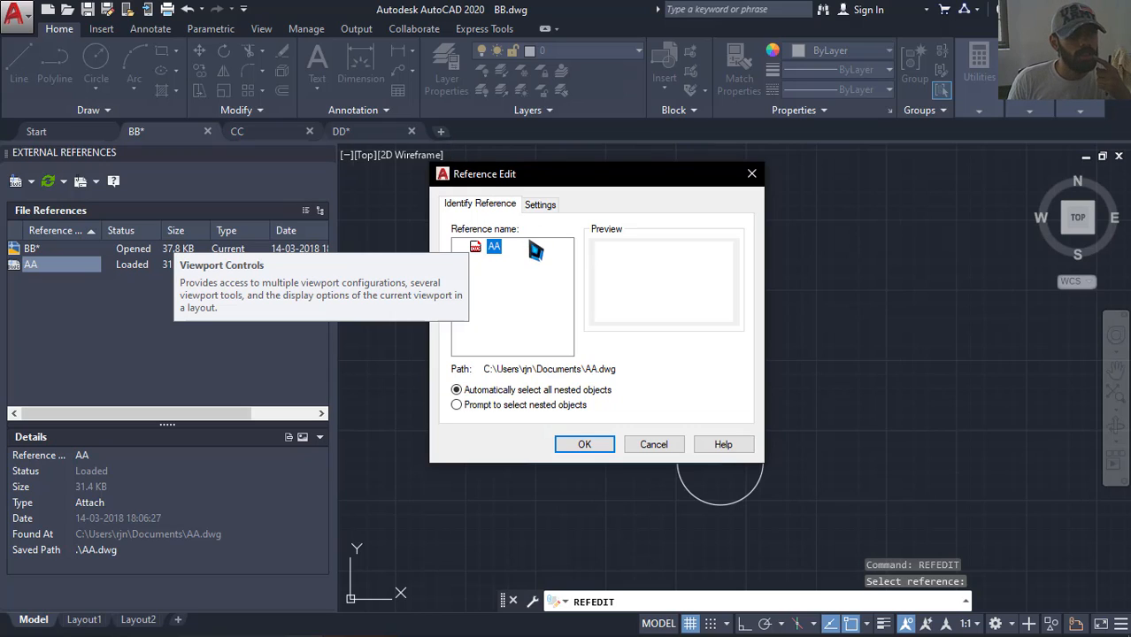
click(579, 443)
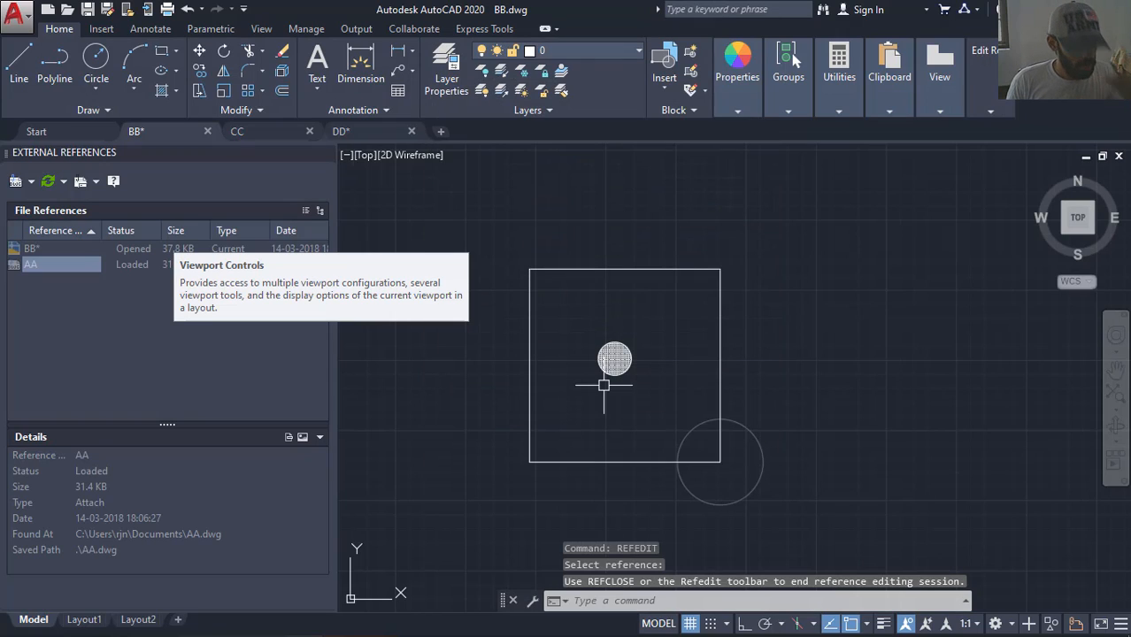
Draw a circle inside the large square, below and slightly left of the small hatched circle
text(c)
key(Return)
click(580, 417)
click(571, 429)
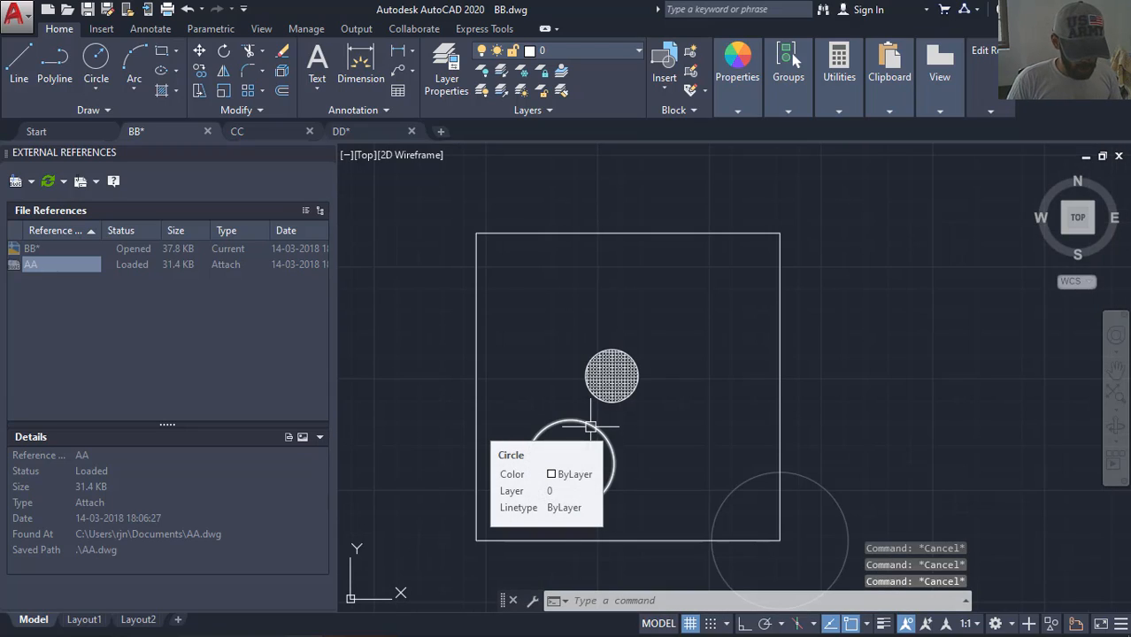
End the reference editing session with REFCLOSE, saving the changes back to AA
text(refc)
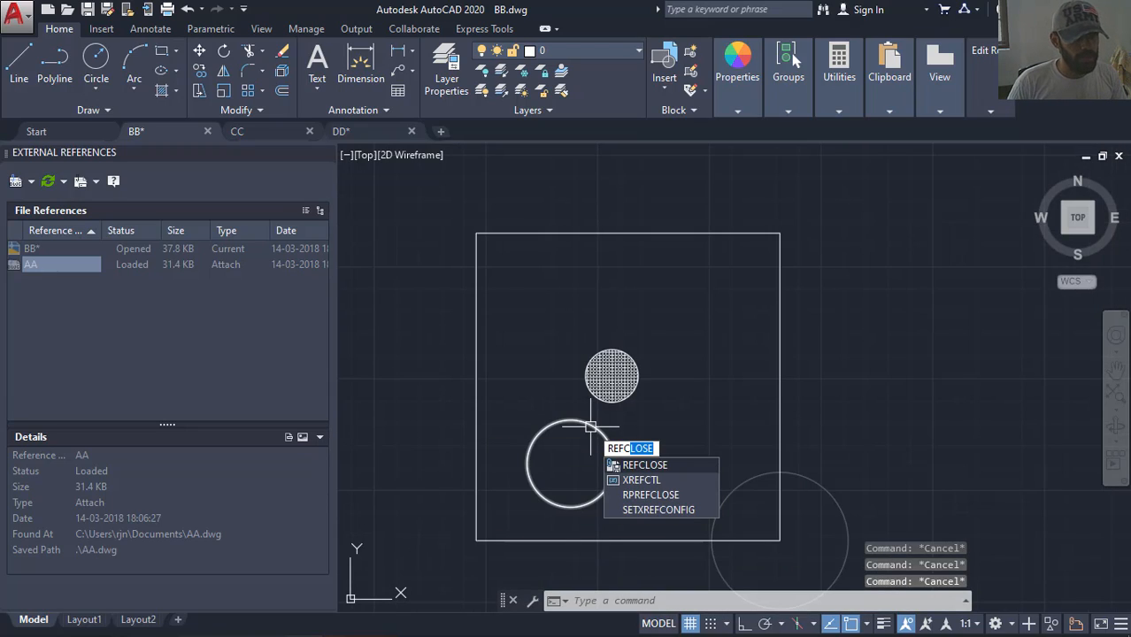
key(Return)
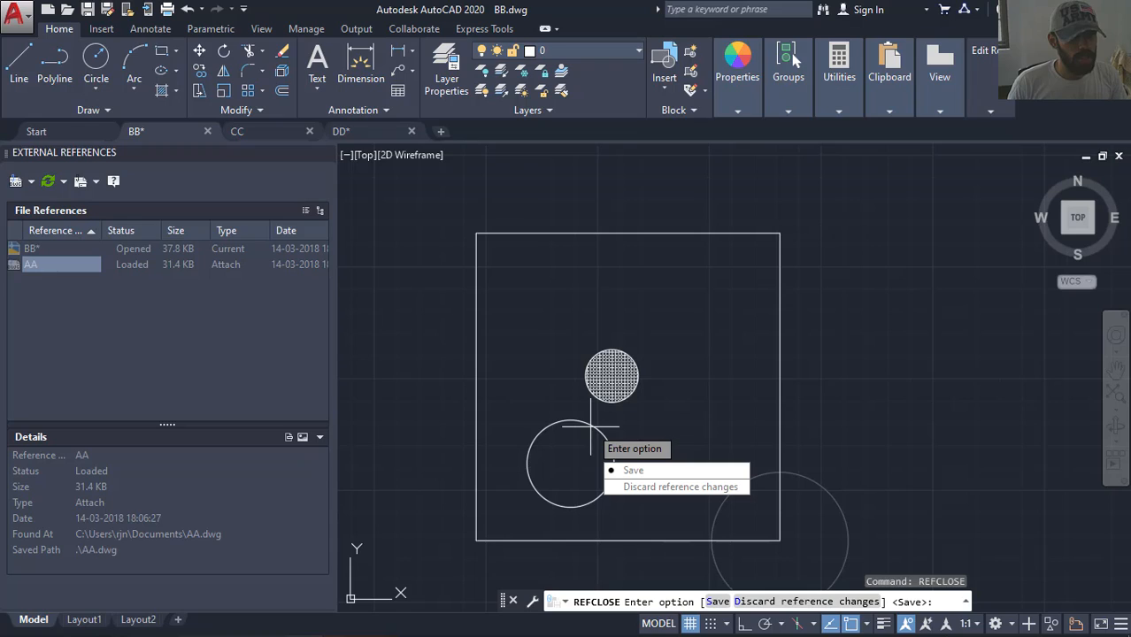
click(630, 470)
click(573, 369)
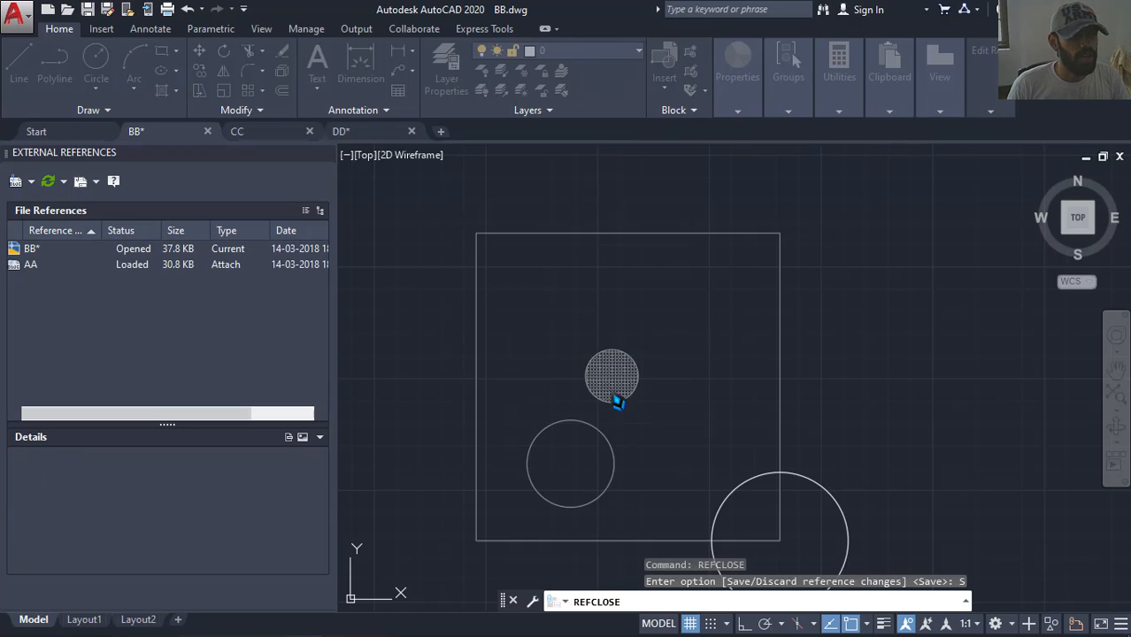
Switch to drawing CC and reload its changed AA reference
click(278, 135)
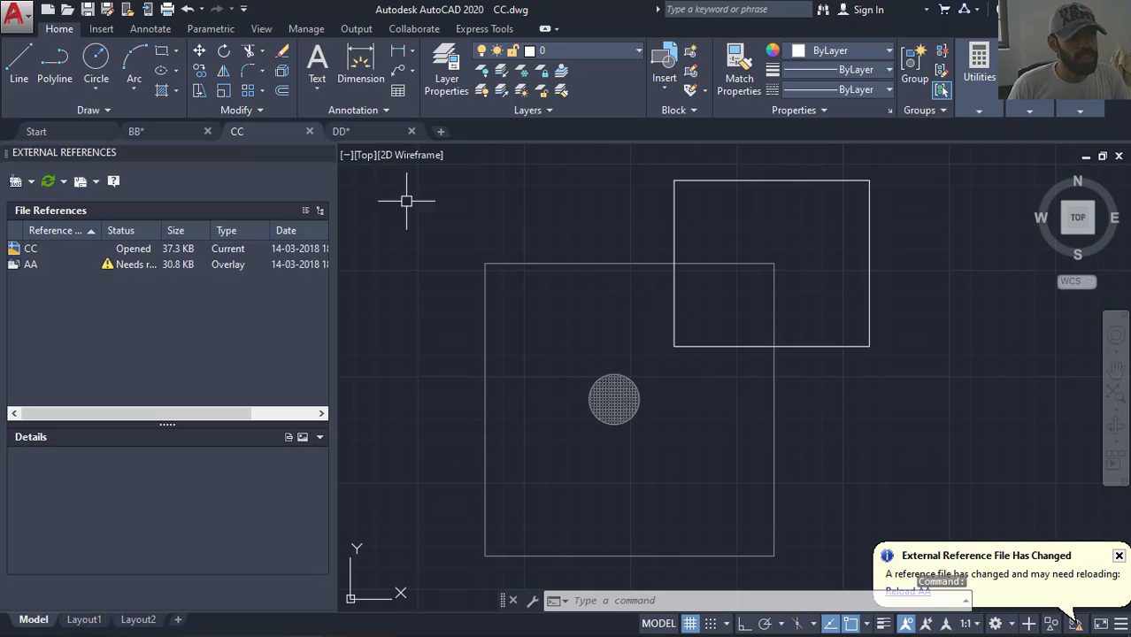
click(917, 593)
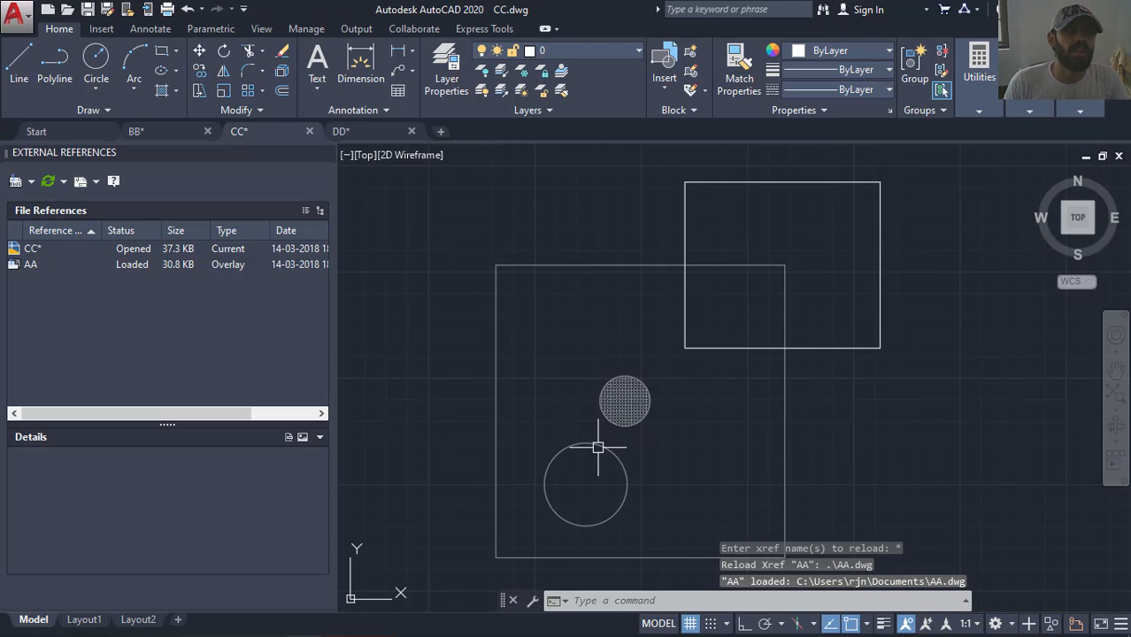
middle_drag(598, 447, 619, 392)
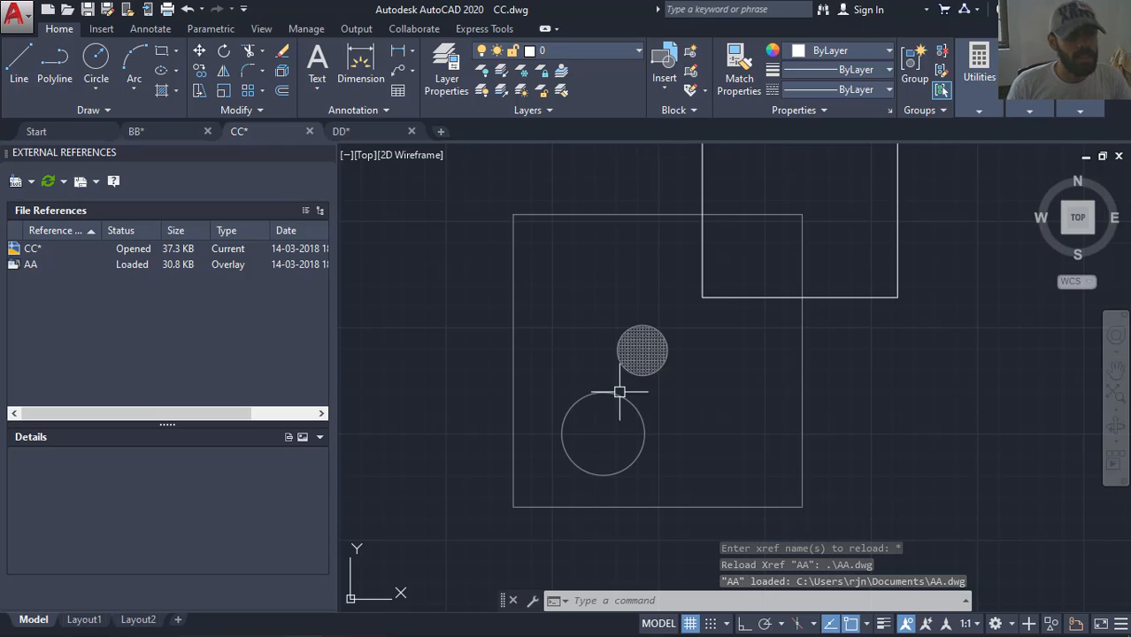
View drawings DD, BB and CC in turn to compare how AA appears in each
click(343, 132)
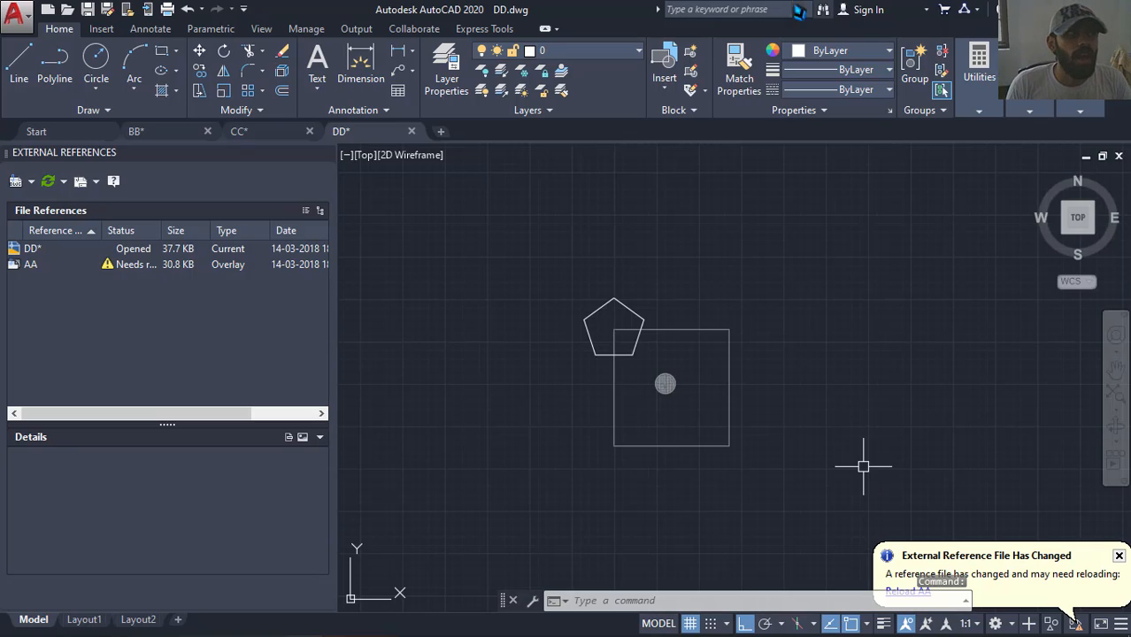
click(181, 134)
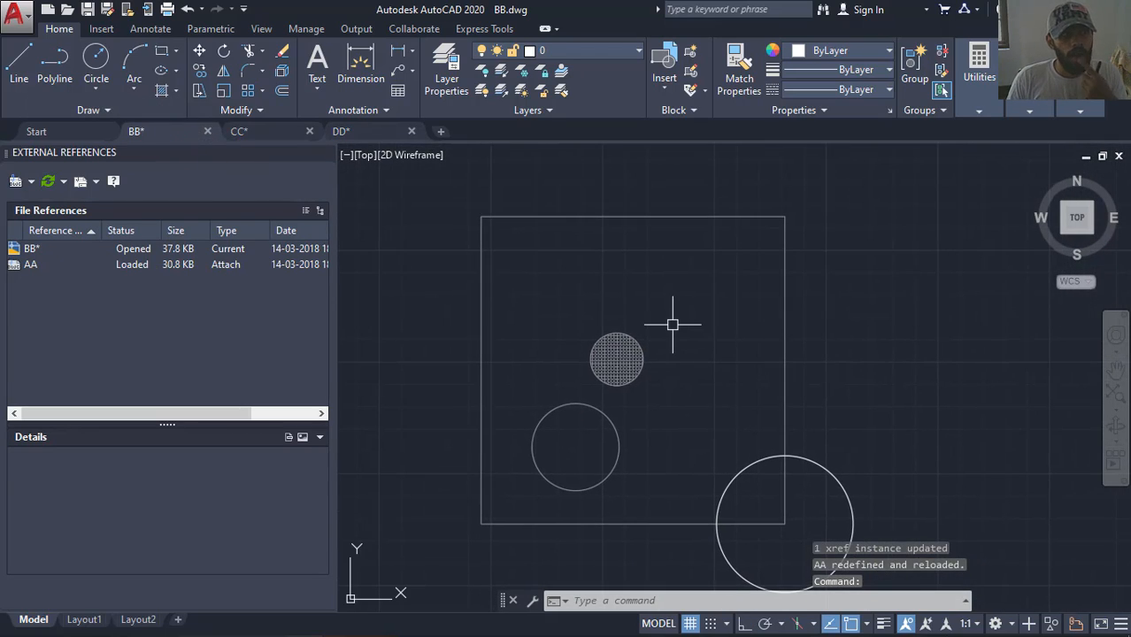
middle_drag(685, 311, 657, 323)
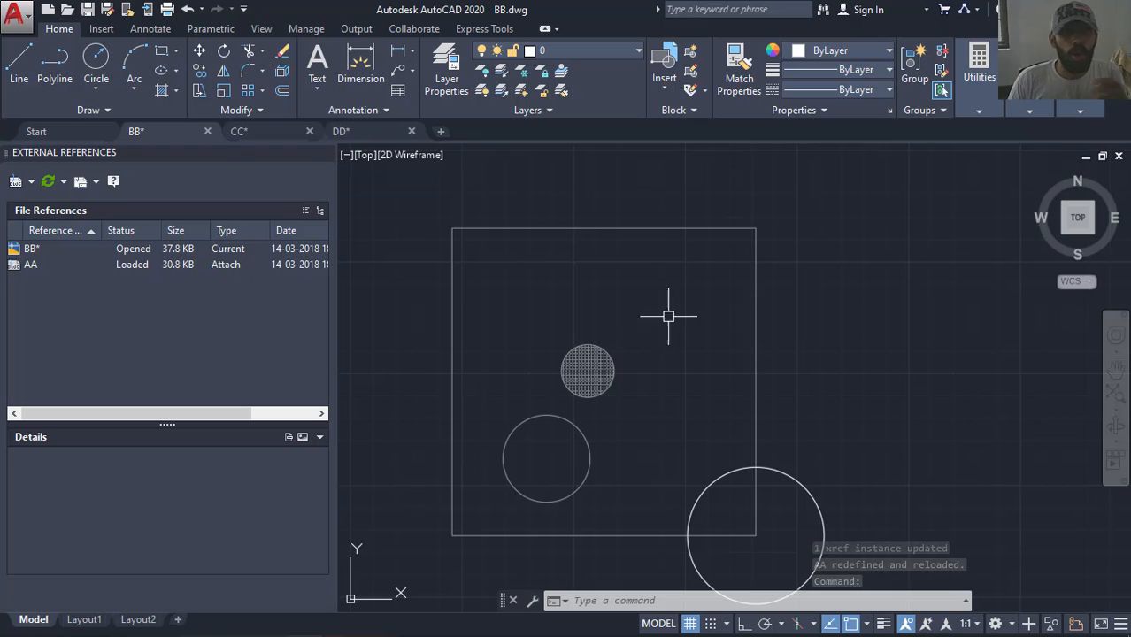
click(240, 135)
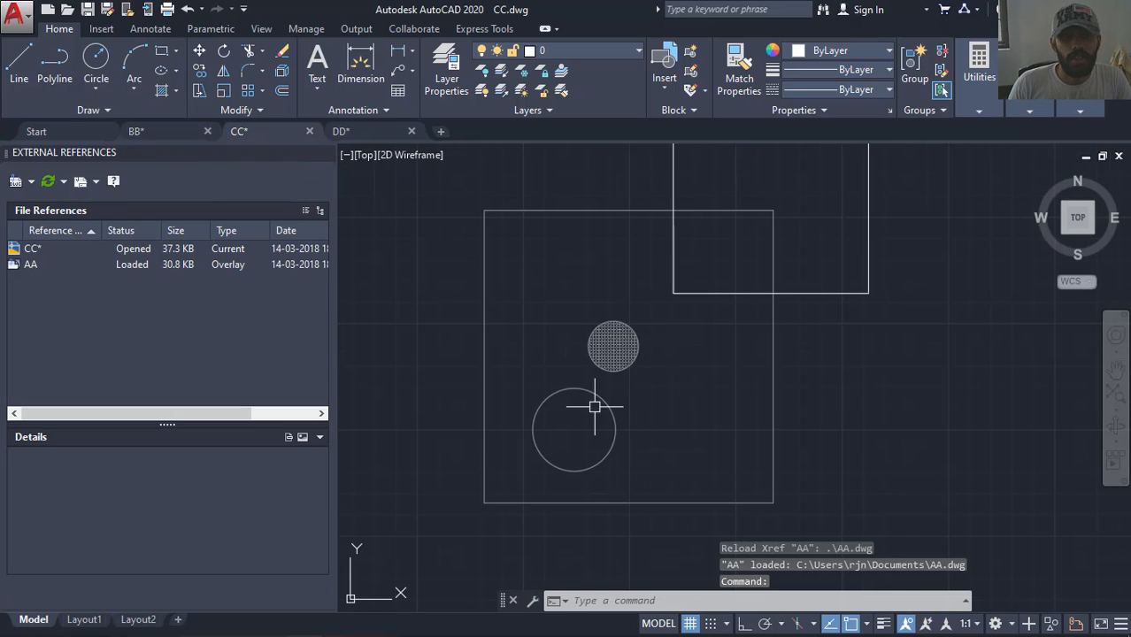
Start an in-place REFEDIT session on the AA reference in drawing CC, picking it by its unhatched circle
middle_drag(624, 386, 623, 397)
text(ref)
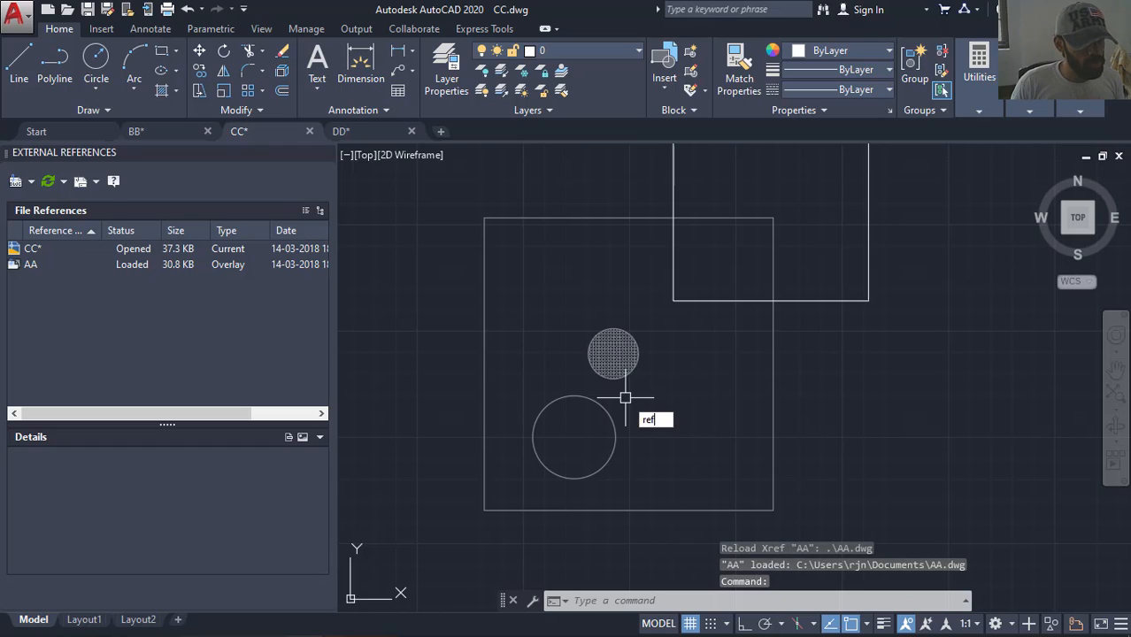
key(Down)
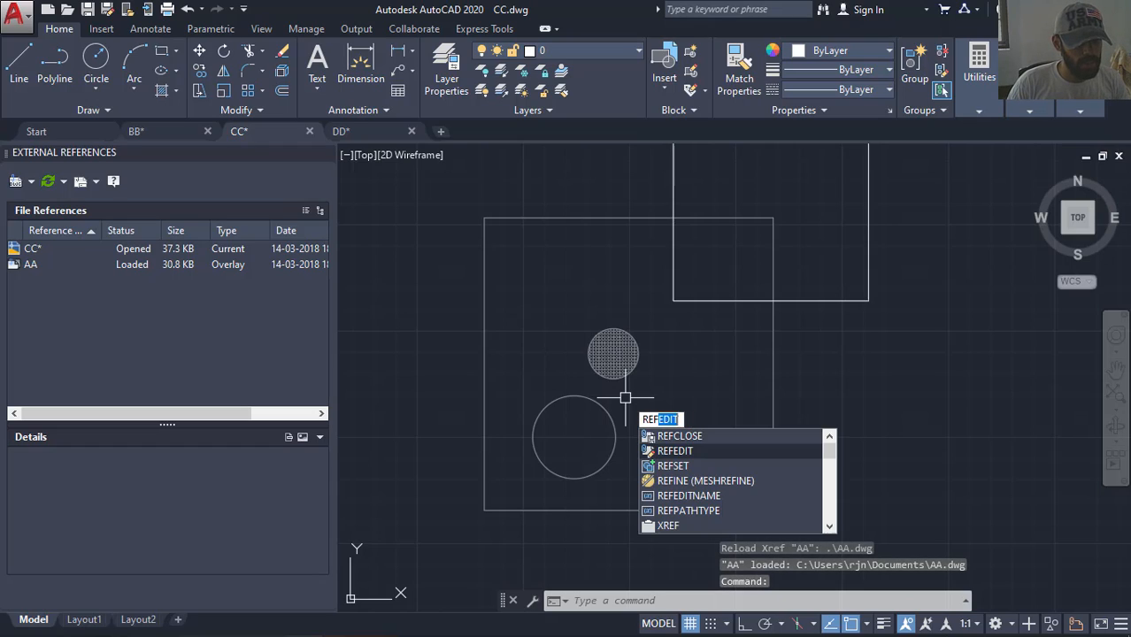
key(Return)
click(608, 420)
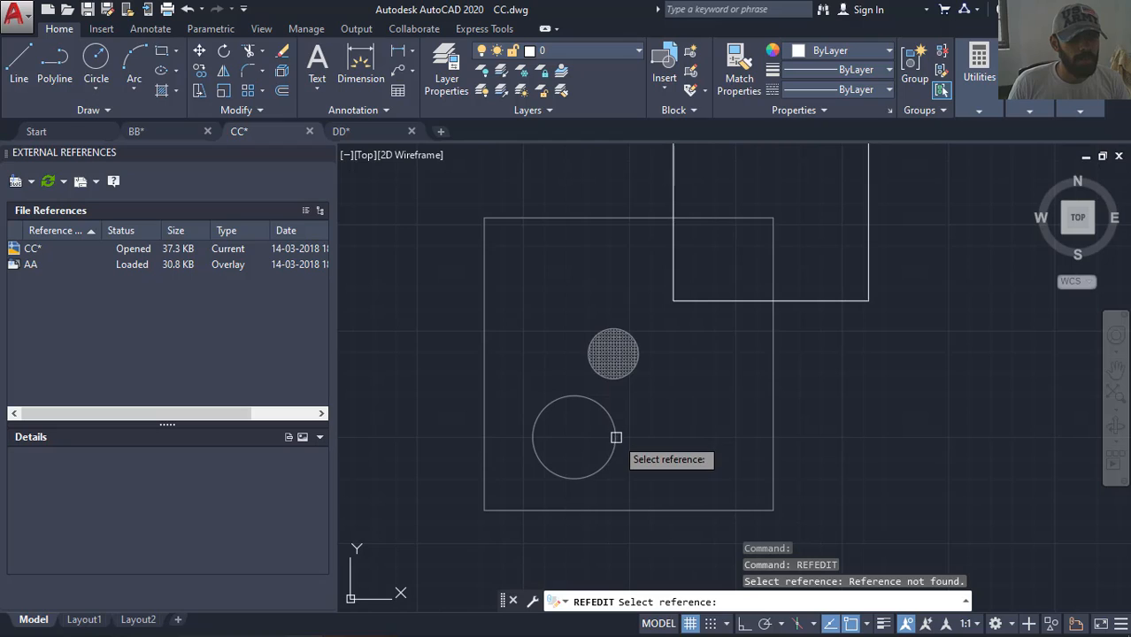
click(611, 452)
Copy the unhatched circle by its centre area to the empty space right of the large square
click(609, 452)
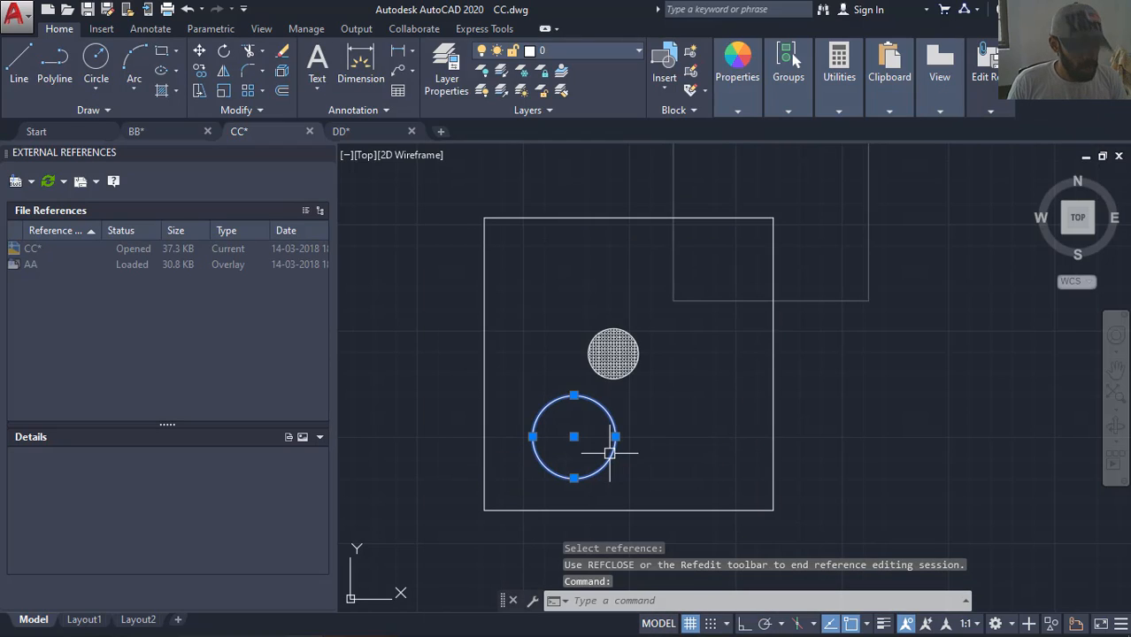
text(co)
key(Return)
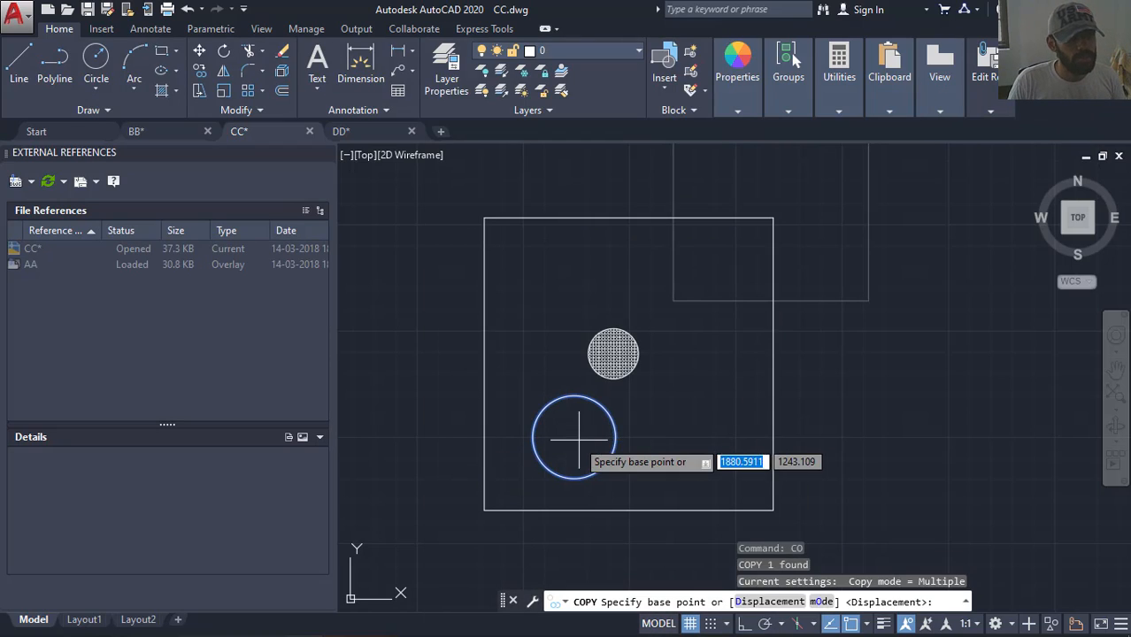
click(562, 437)
click(1012, 449)
middle_drag(940, 470, 916, 480)
key(Escape)
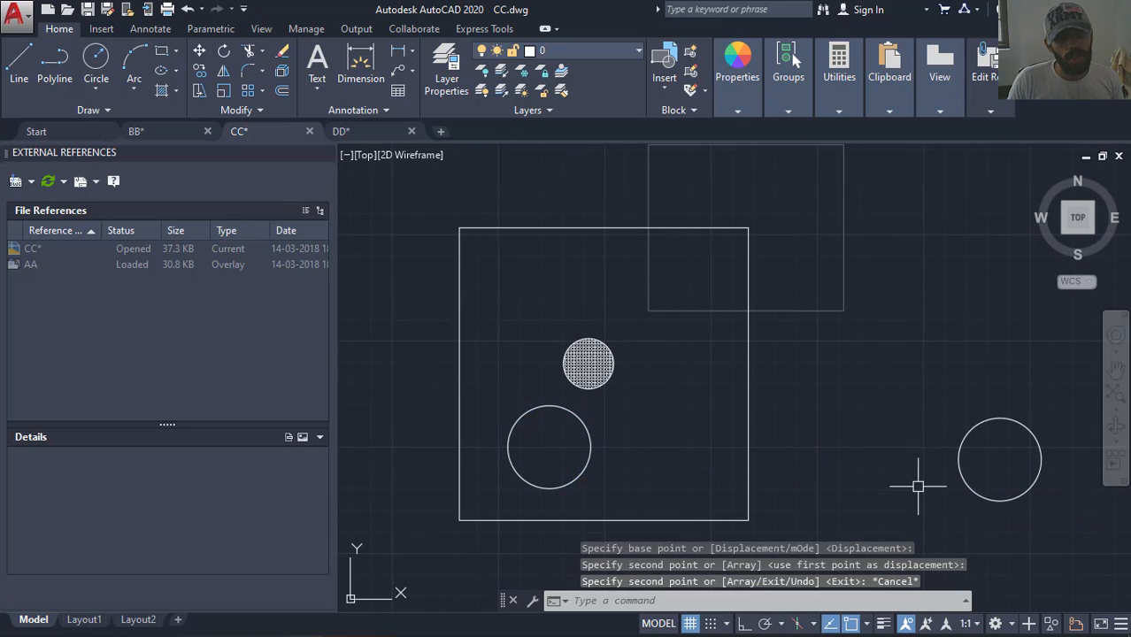
key(Escape)
Remove the copied circle from the reference working set with REFSET, transferring it to host drawing CC
click(975, 428)
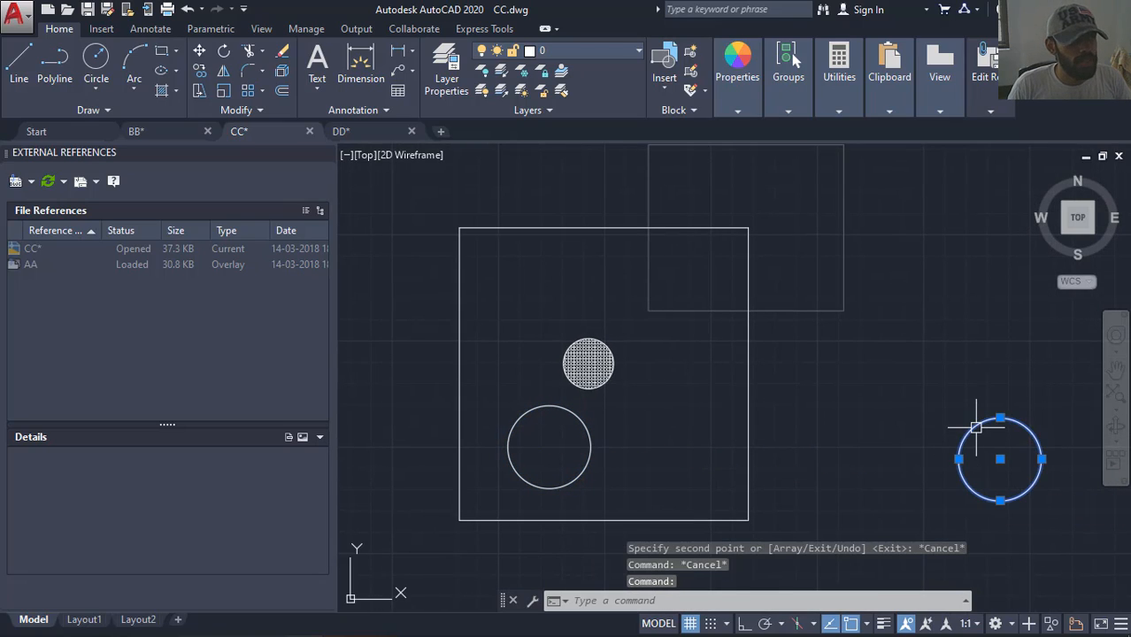
key(Escape)
click(977, 427)
key(Escape)
middle_drag(977, 444, 966, 419)
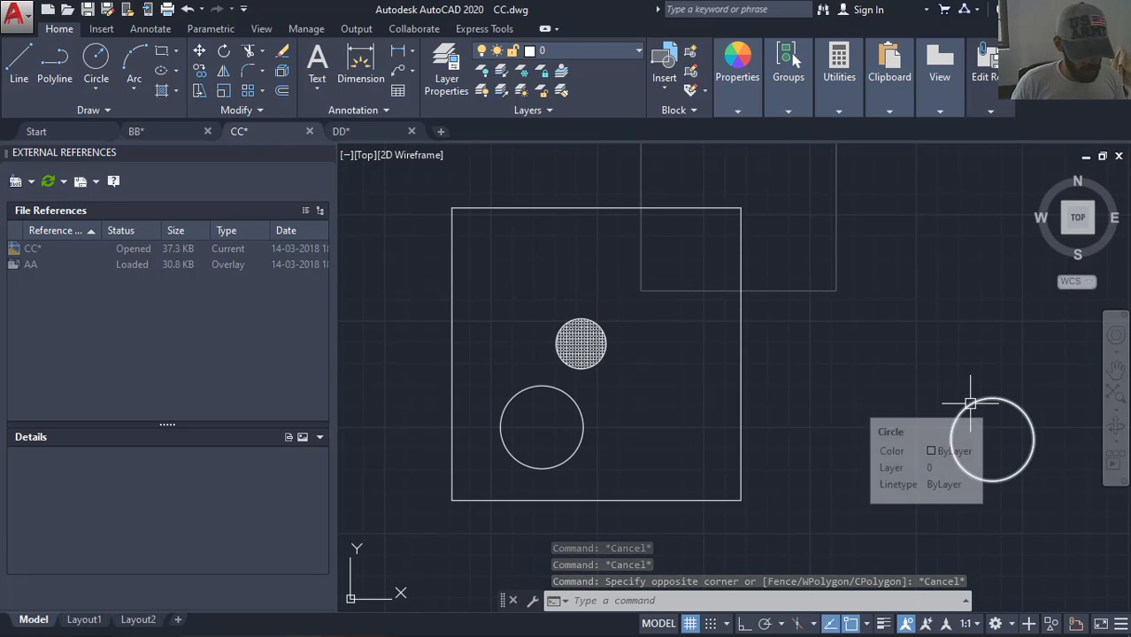
text(refse)
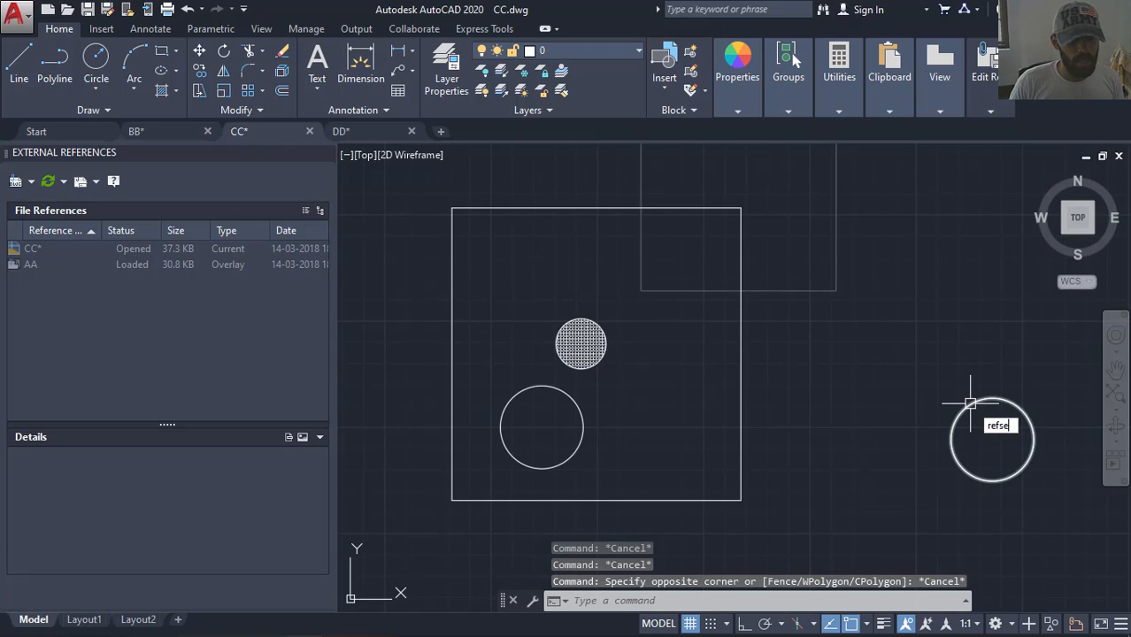
key(Return)
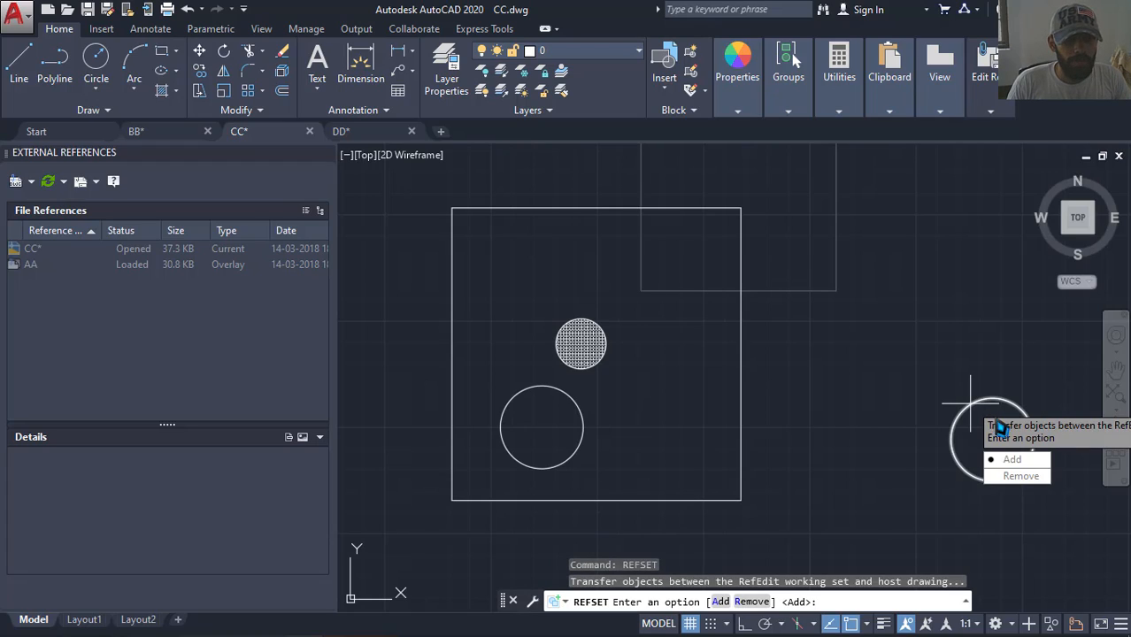
click(1019, 476)
click(969, 403)
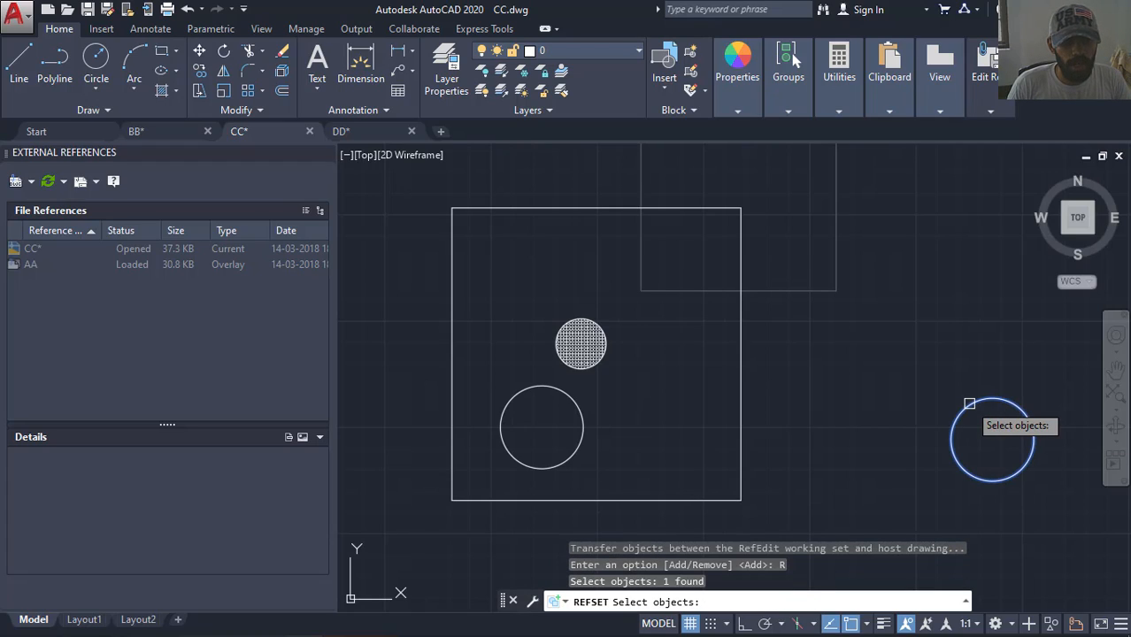
key(Return)
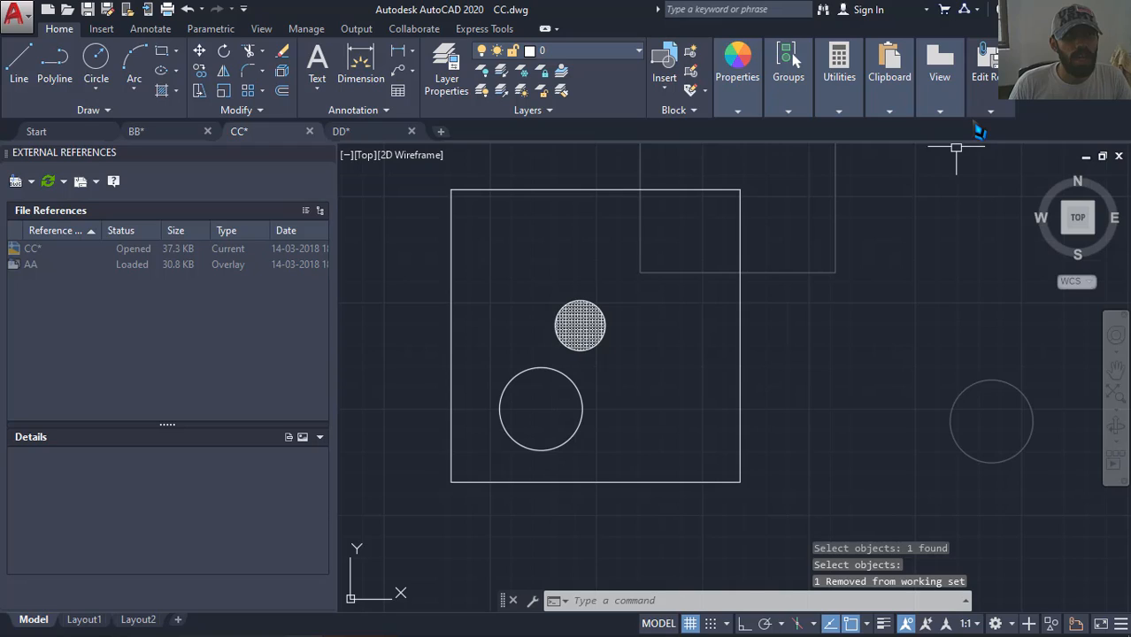
End the reference editing session with REFCLOSE and save the reference changes
text(refcl)
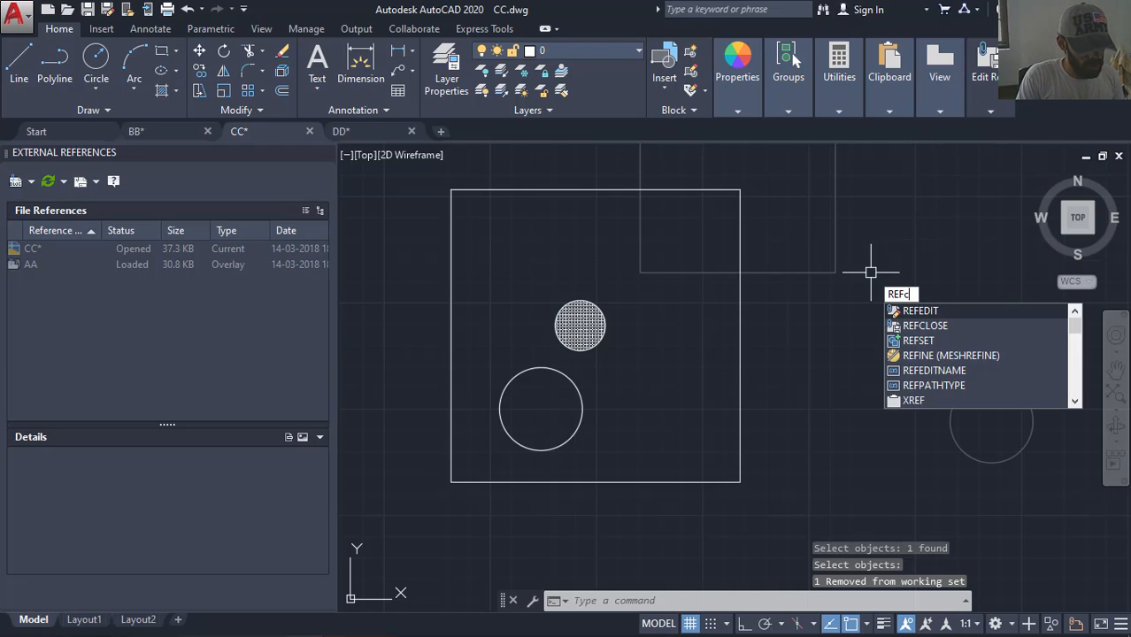
key(Return)
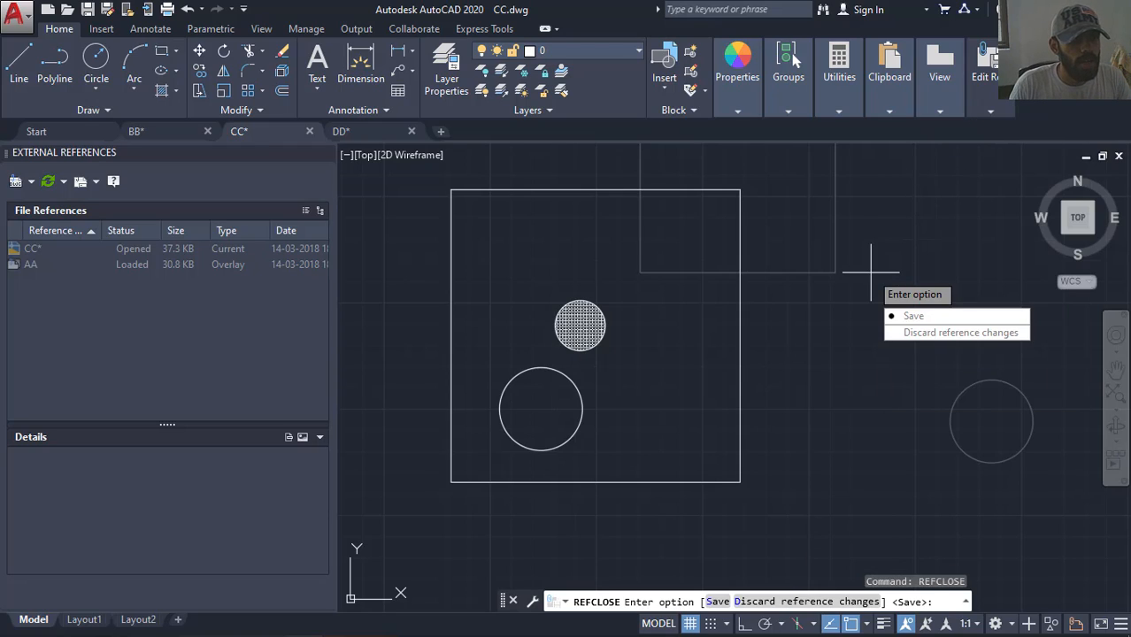
click(956, 320)
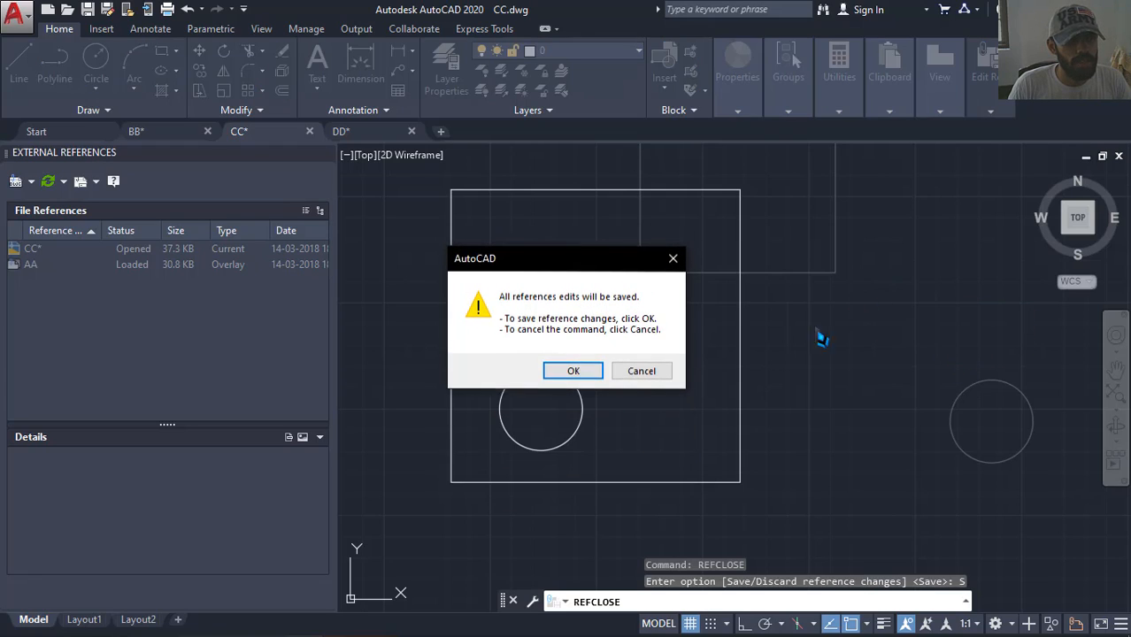
click(575, 370)
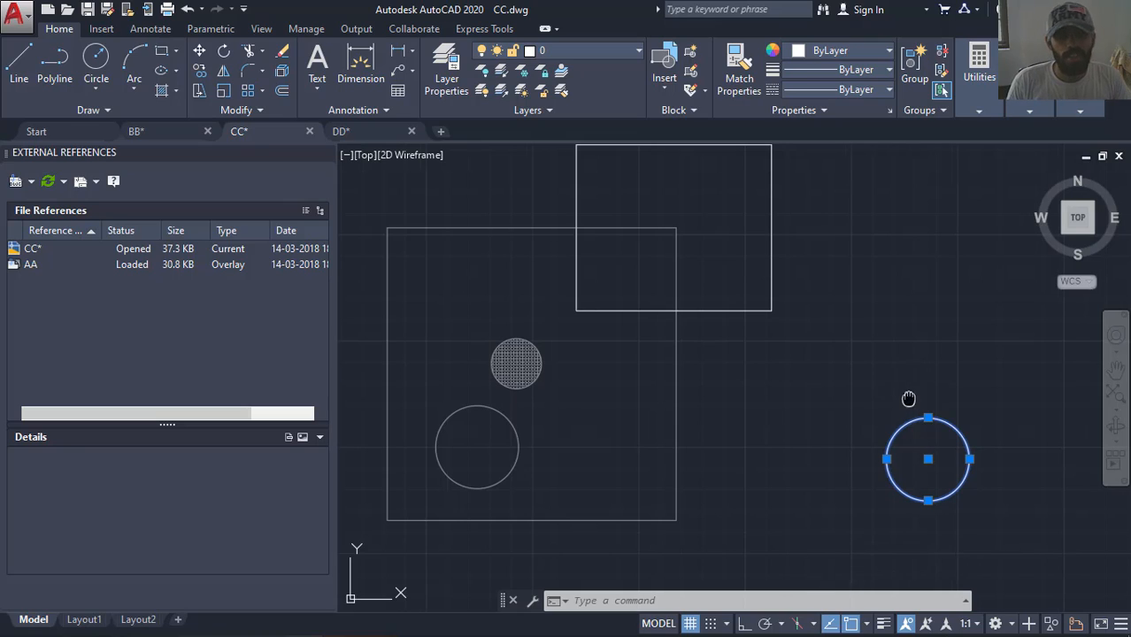
Move the copied circle by its centre grip onto the upper-right corner of the smaller rectangle
middle_drag(901, 392, 891, 394)
click(919, 460)
middle_drag(844, 323, 850, 482)
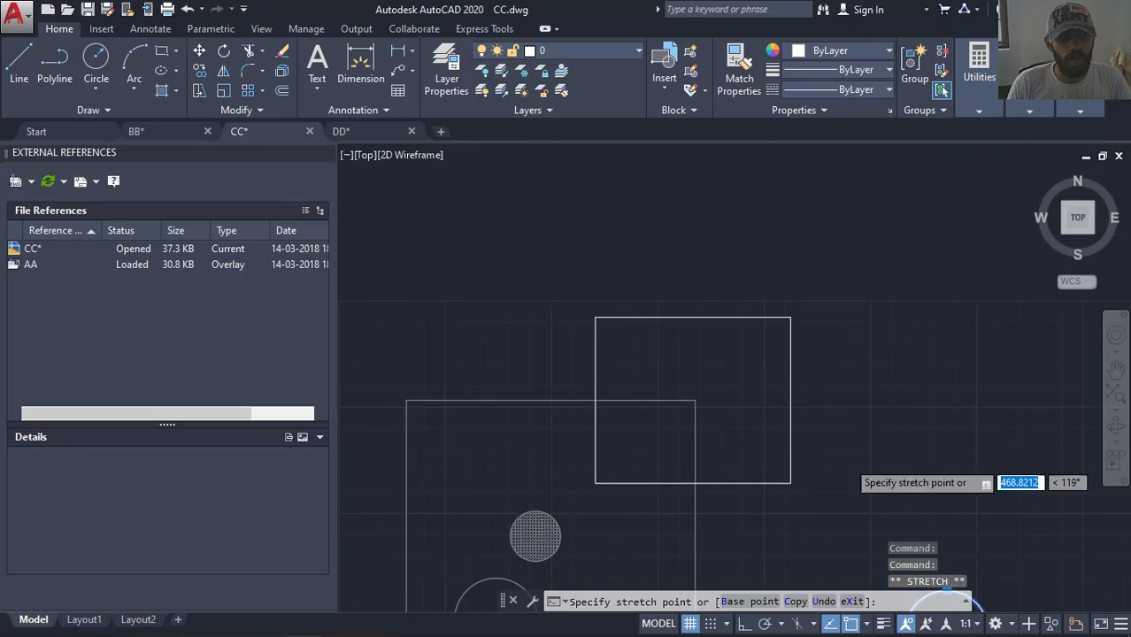
click(792, 313)
scroll(902, 254, down, 2)
key(Escape)
key(Escape)
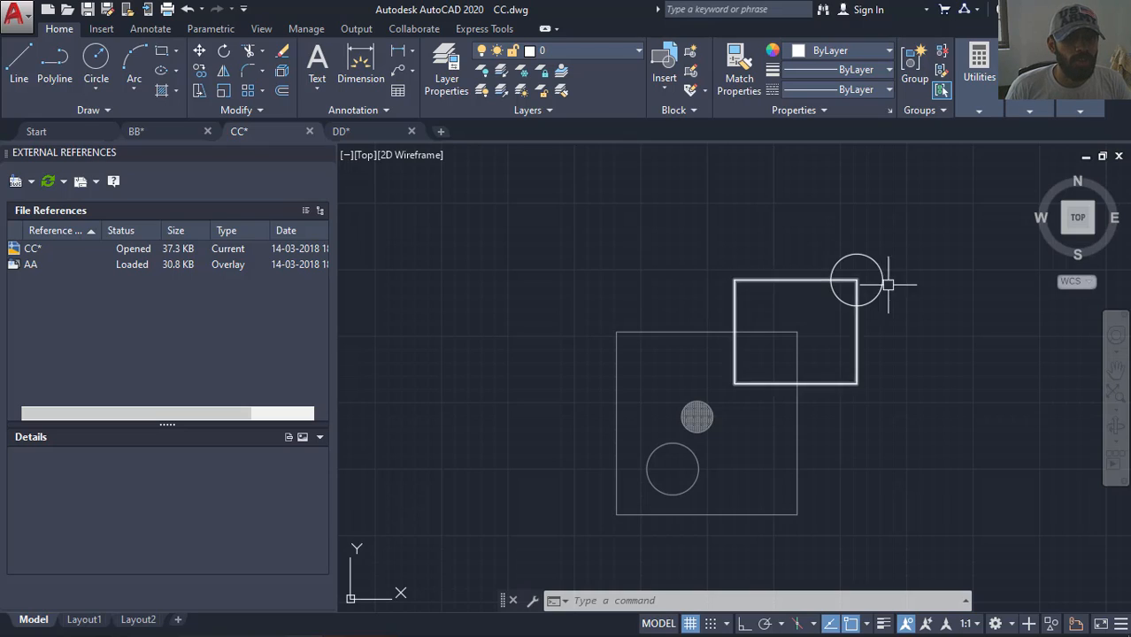
middle_drag(871, 344, 844, 348)
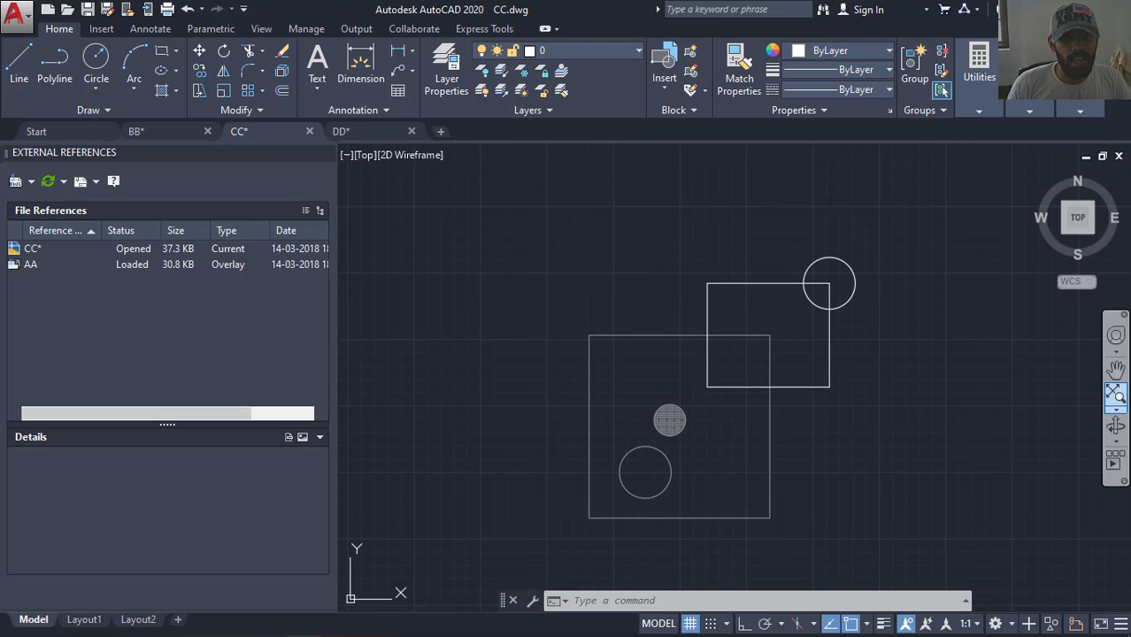